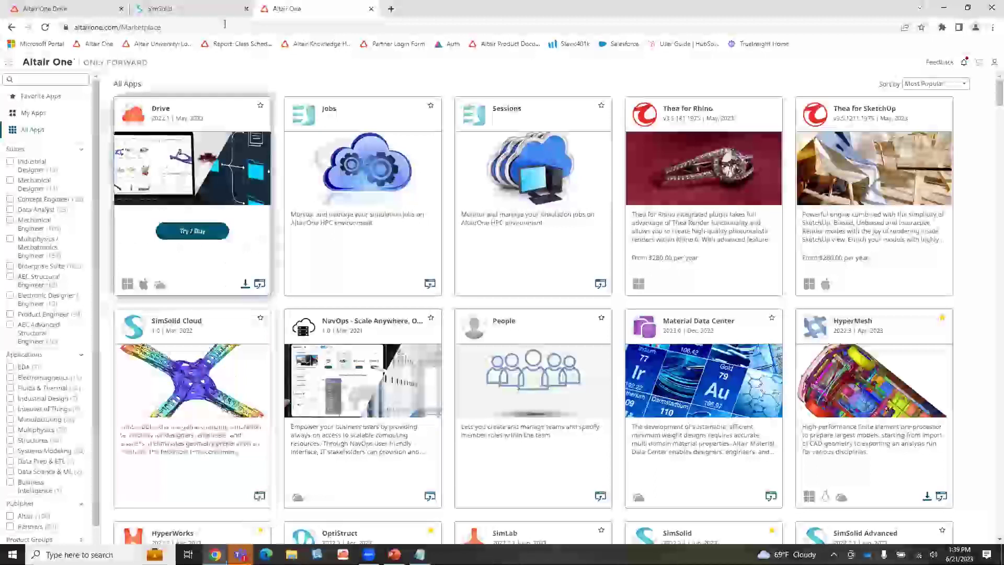
Step: Renew the expired SimSolid session through Altair One and return to the SimSolid project list
left_click(233, 9)
left_click(502, 328)
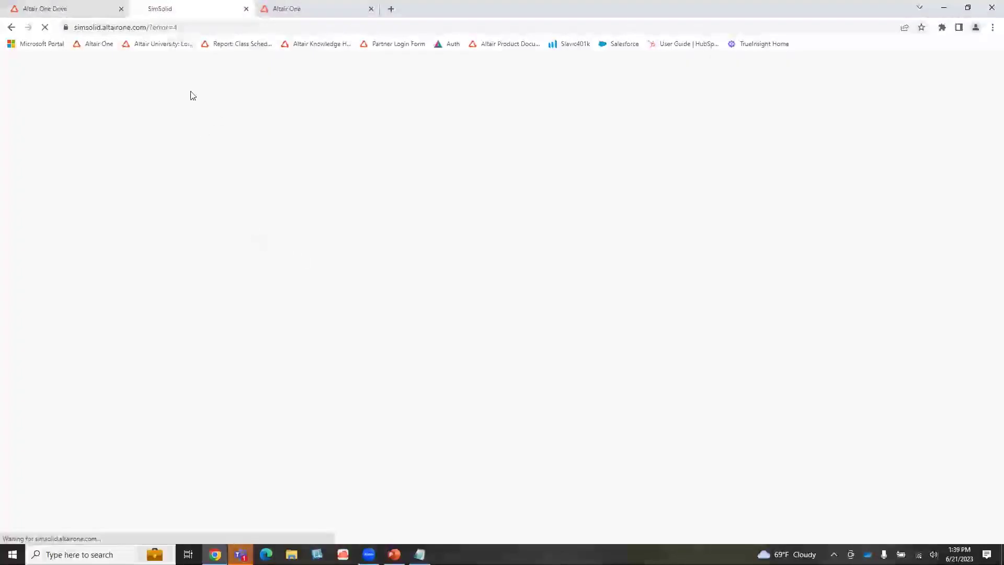
left_click(70, 8)
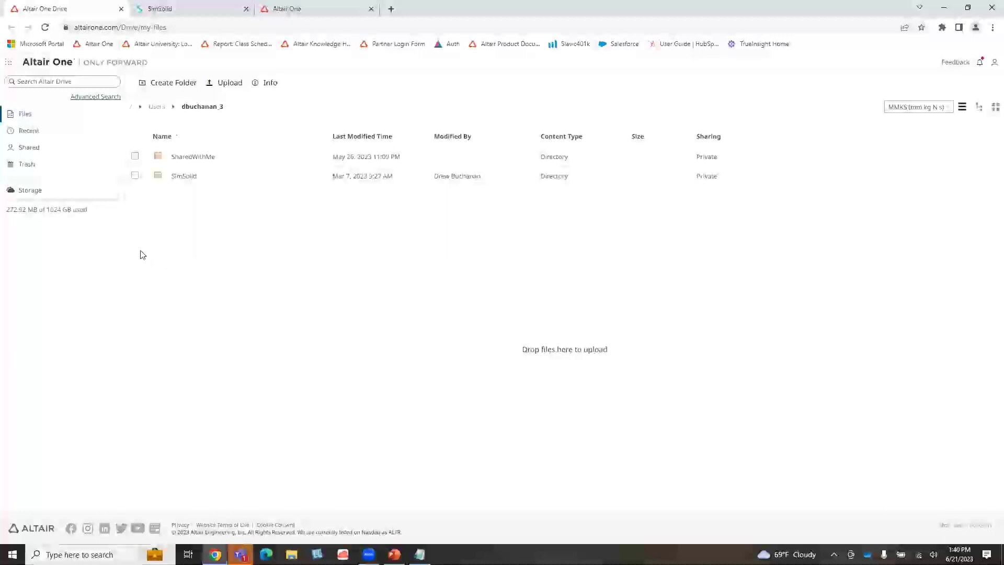
left_click(322, 4)
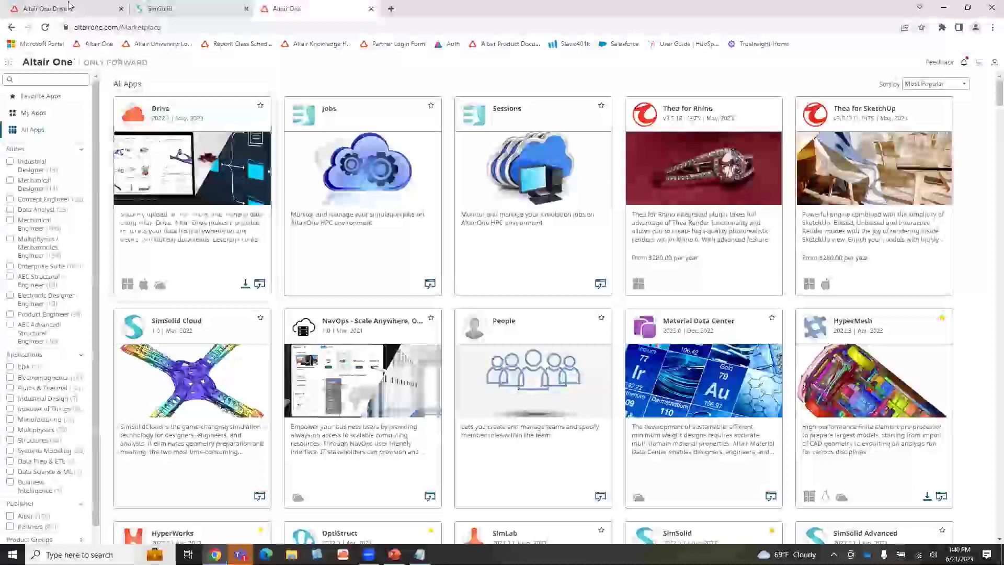
left_click(69, 4)
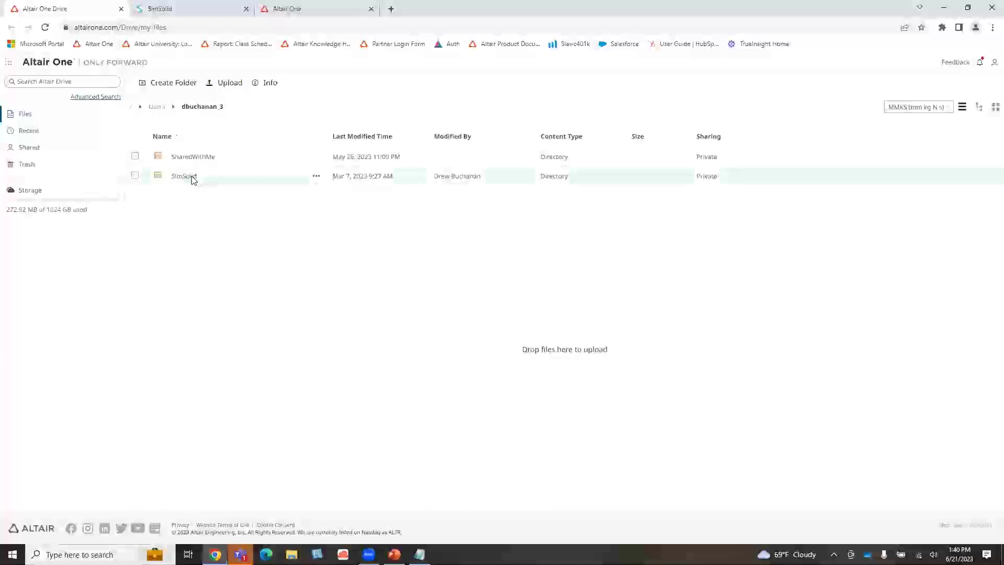
left_click(198, 5)
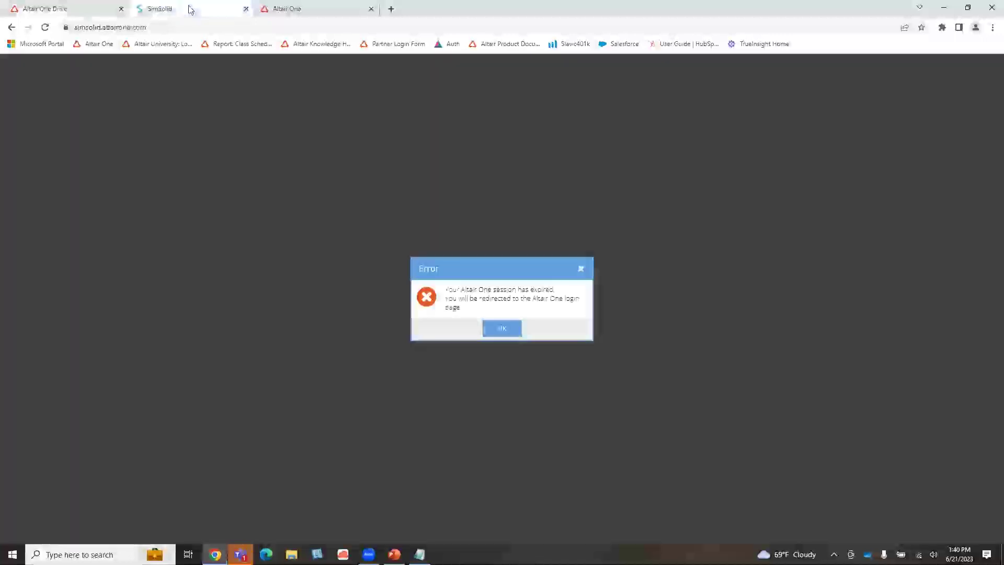
left_click(502, 328)
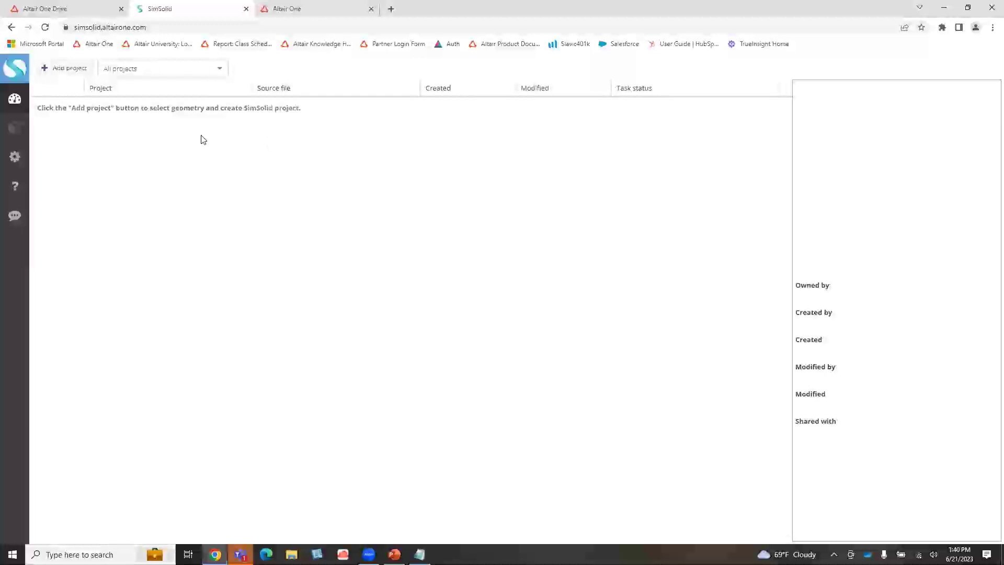
Step: Compare the Enhanced, Fine and Custom face faceting presets in the geometry settings, and return the resolution to Standard
left_click(16, 159)
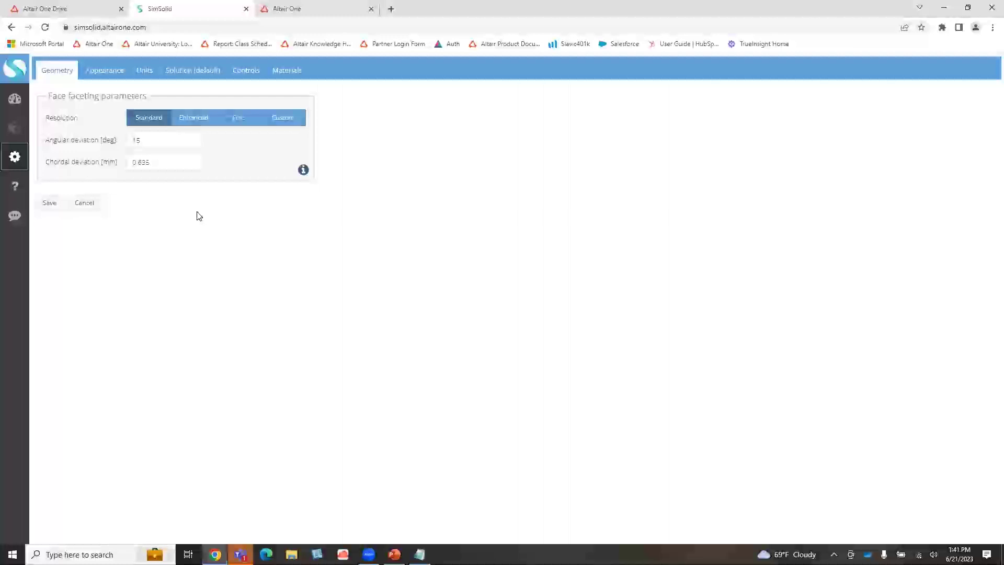
left_click(202, 118)
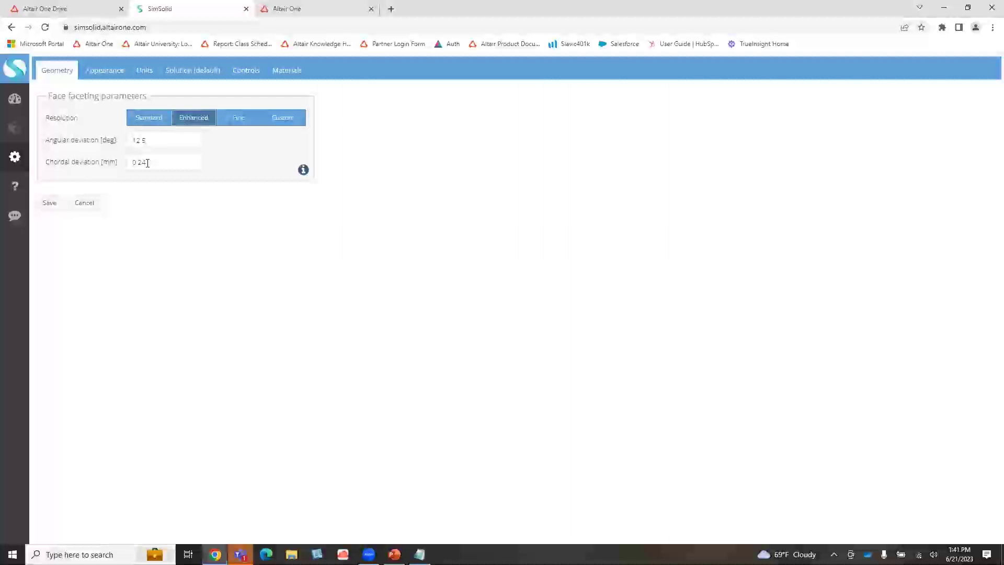
left_click(239, 119)
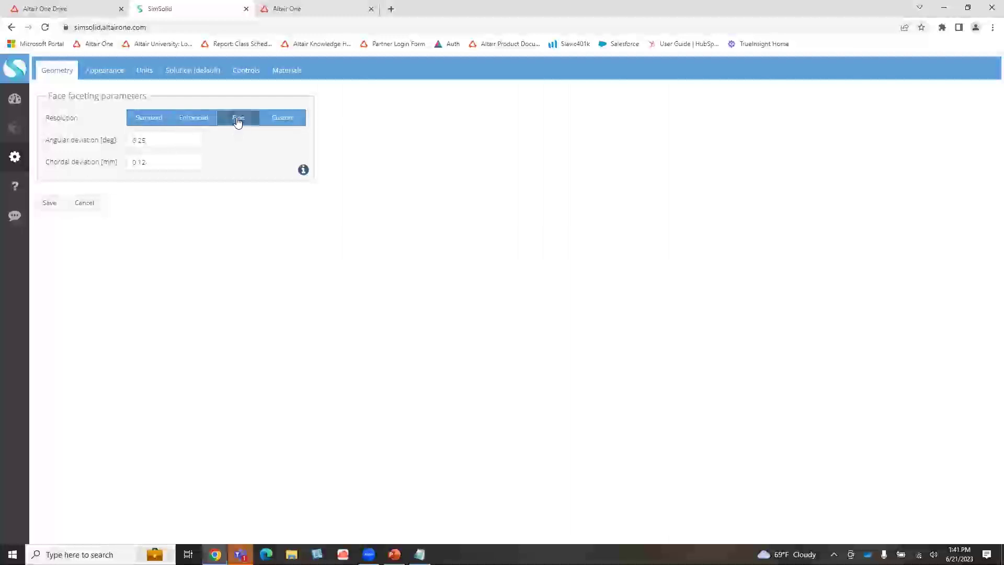
left_click(268, 121)
left_click(141, 120)
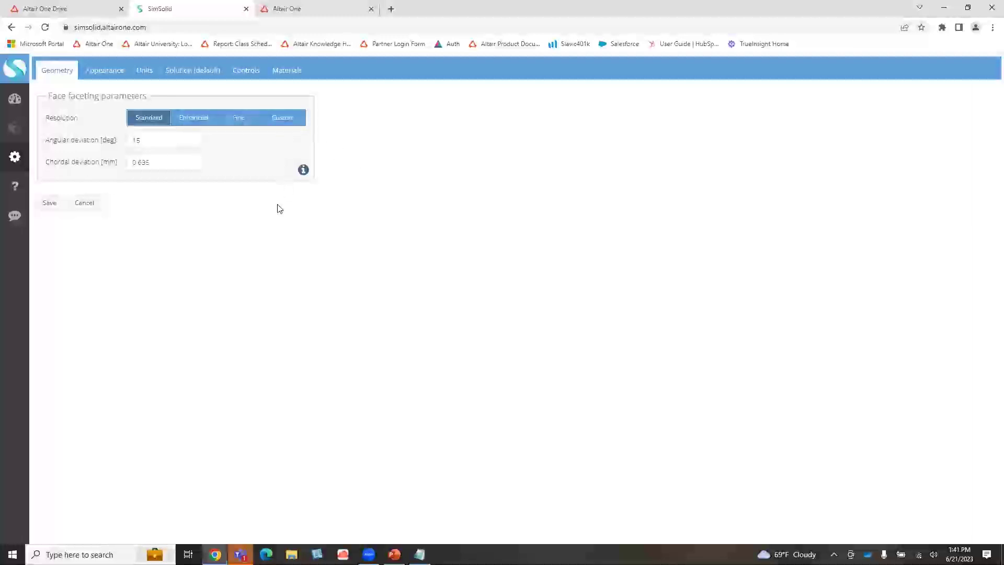
Step: Review the appearance, units, default solution, controls and materials settings, including the solution objective options, and return to the project list
left_click(105, 70)
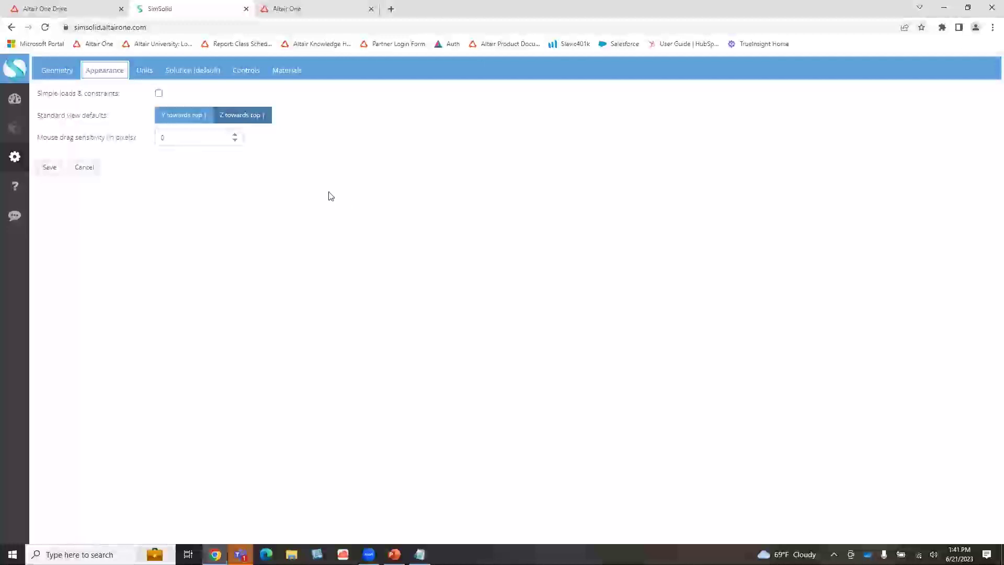
left_click(143, 71)
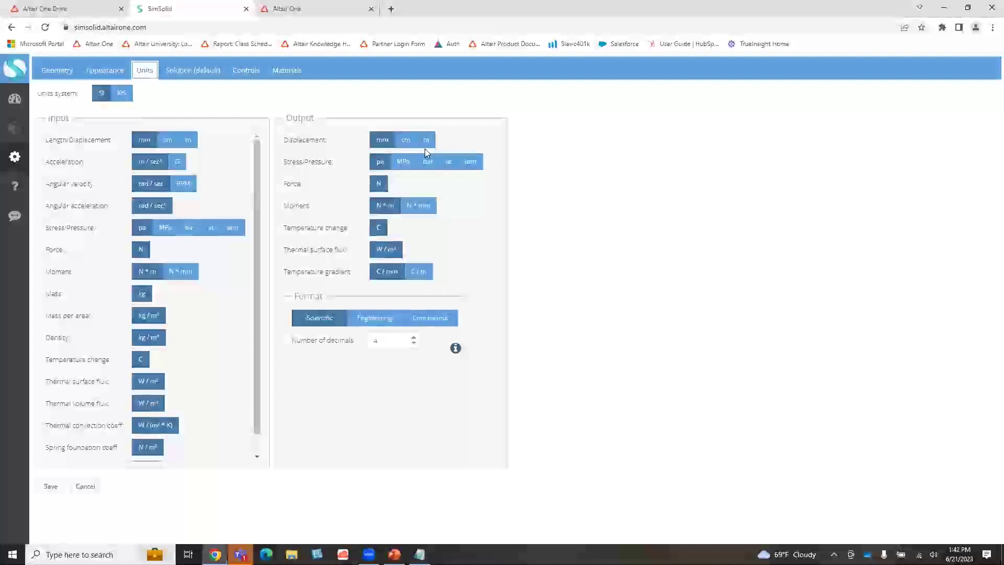
left_click(203, 78)
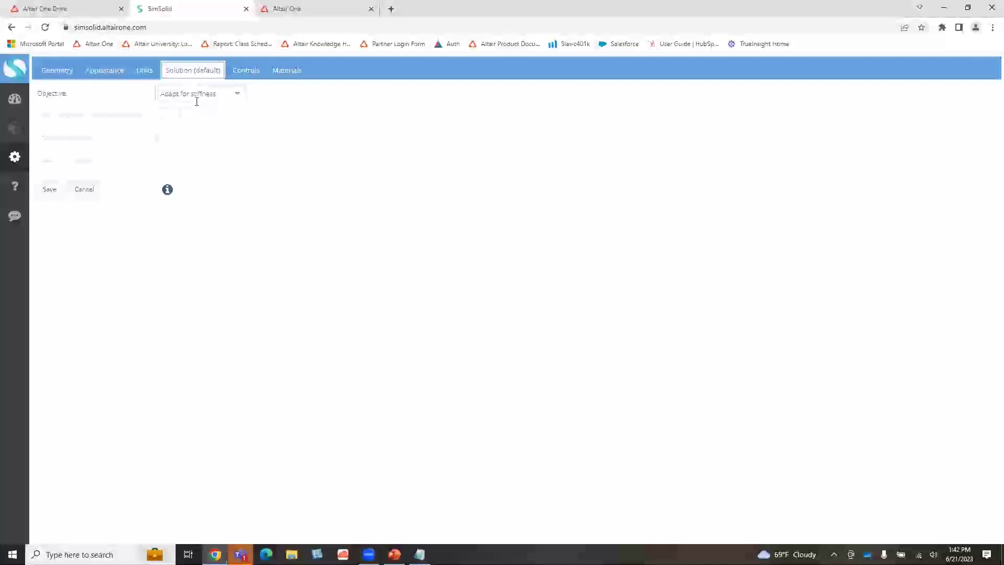
left_click(239, 98)
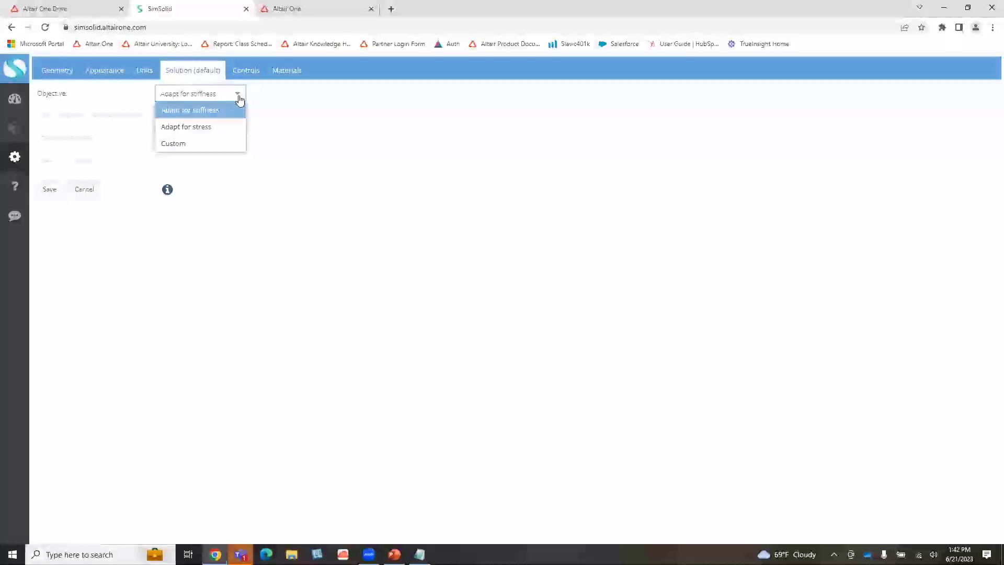
left_click(239, 99)
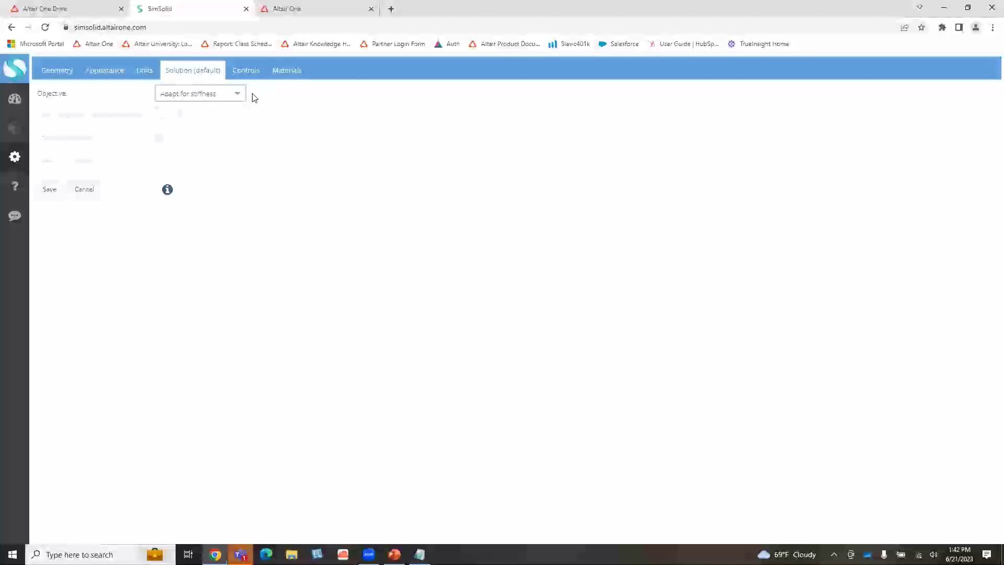
left_click(251, 74)
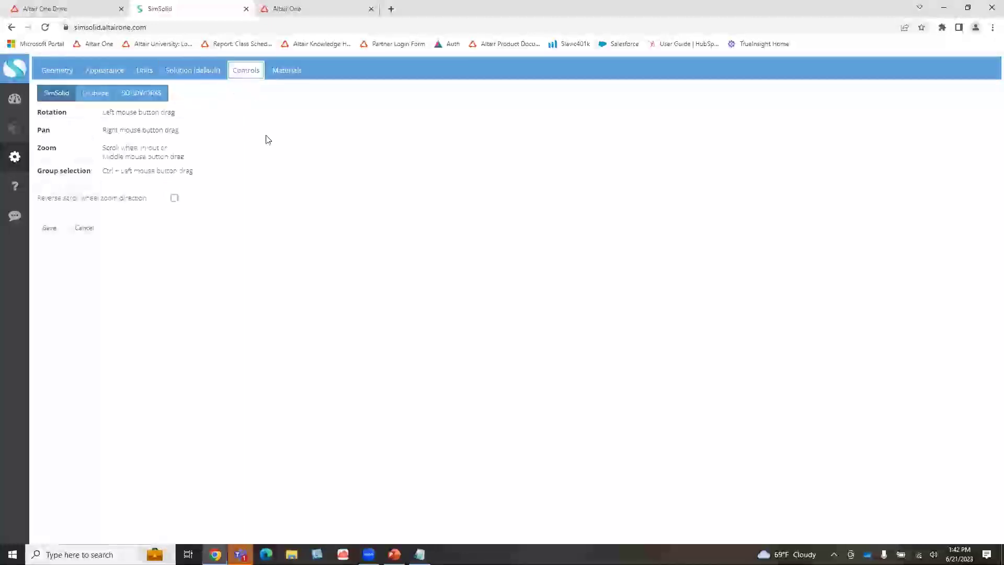
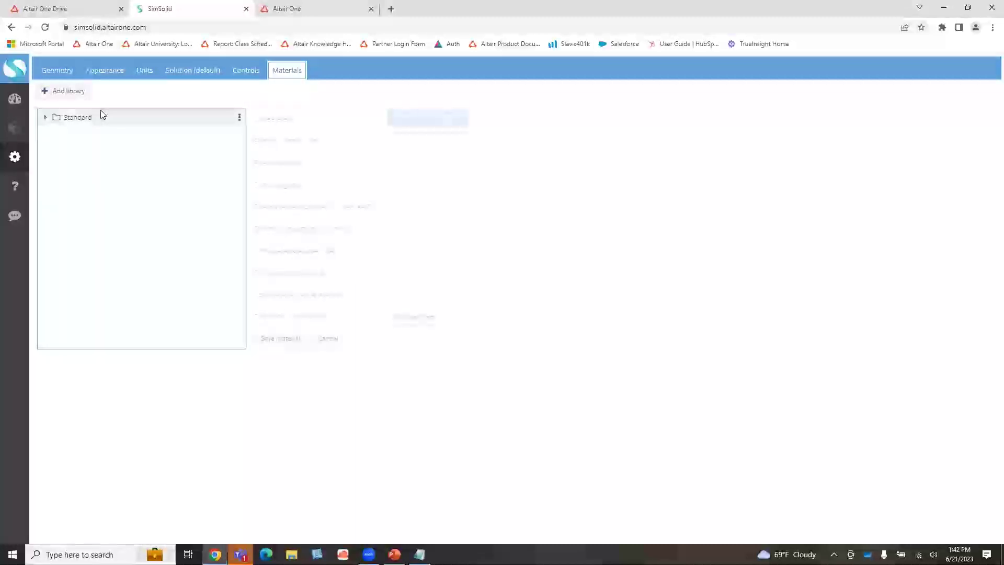
left_click(15, 101)
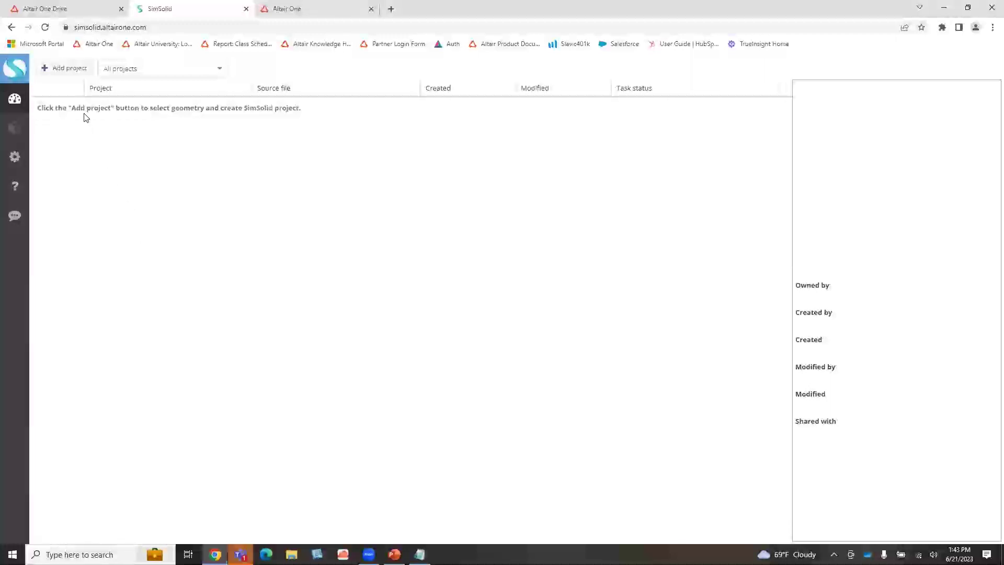
Step: Create a project from the Pullup bar V1.x_t geometry file in the personal SimSolid folder on Altair One Drive
left_click(67, 68)
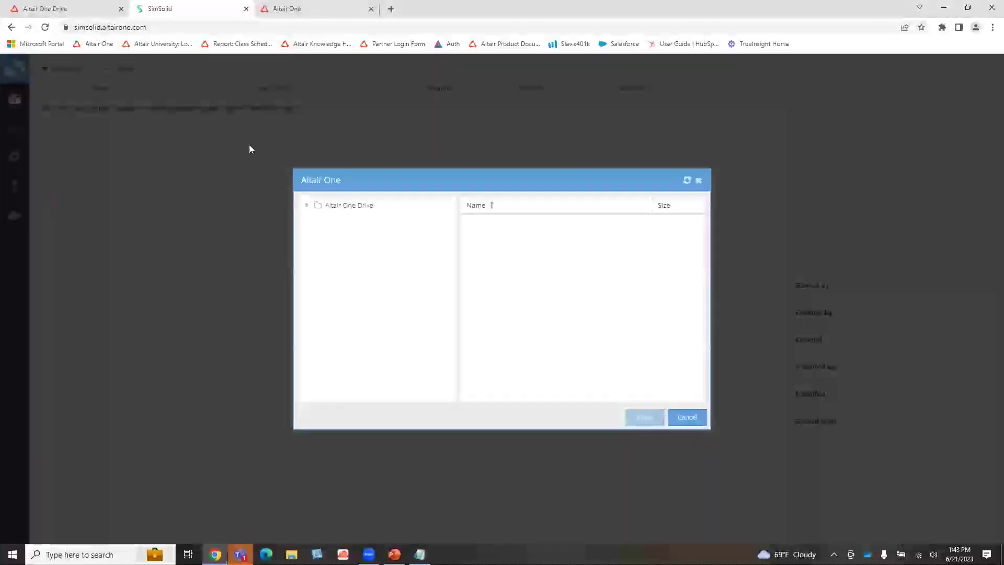
left_click(327, 209)
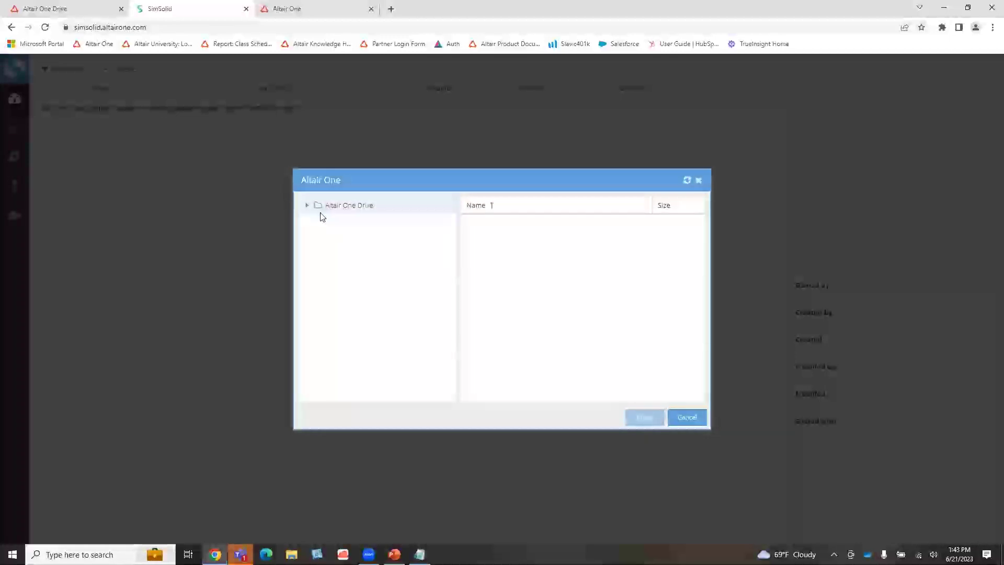
left_click(48, 8)
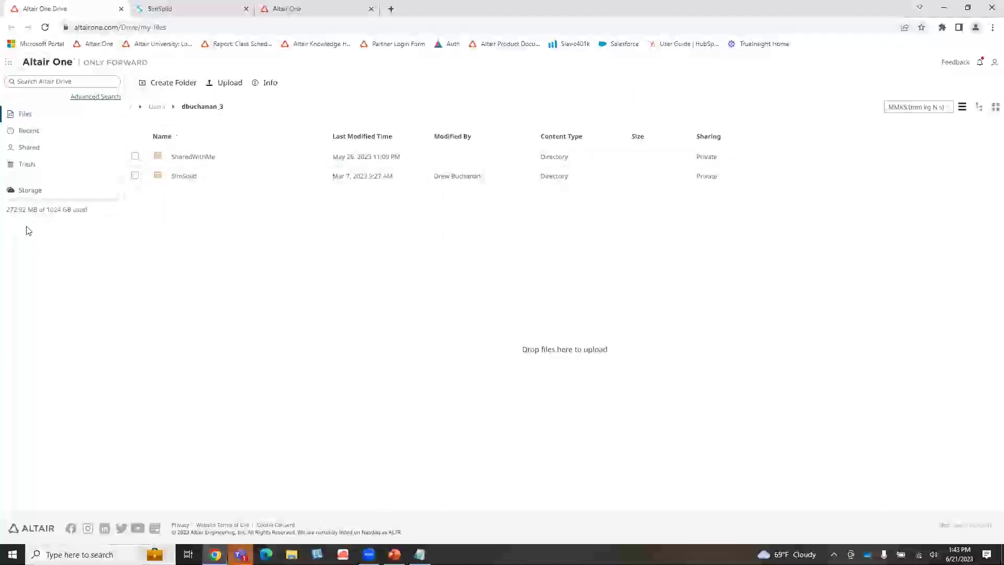
left_click(201, 7)
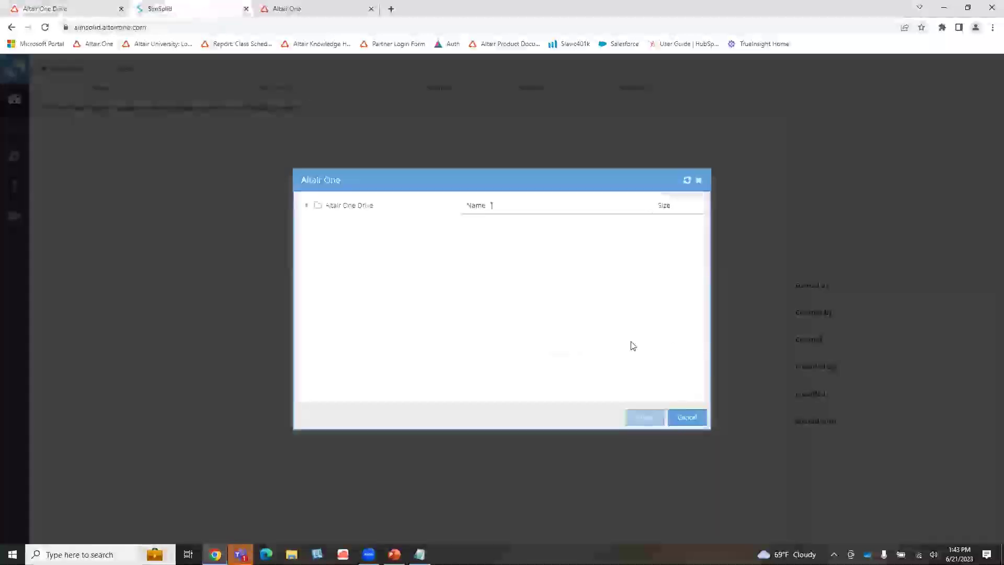
left_click(307, 206)
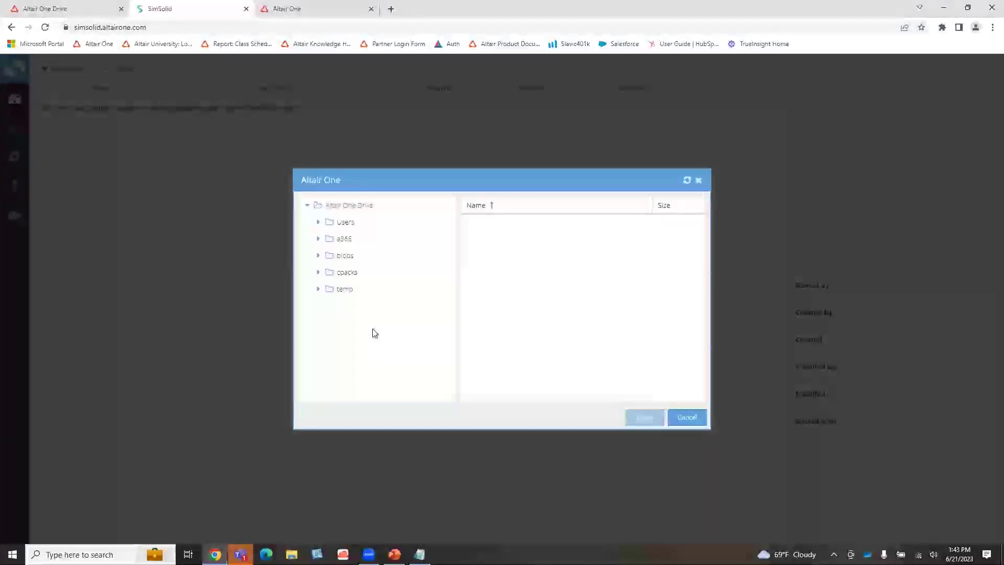
left_click(319, 222)
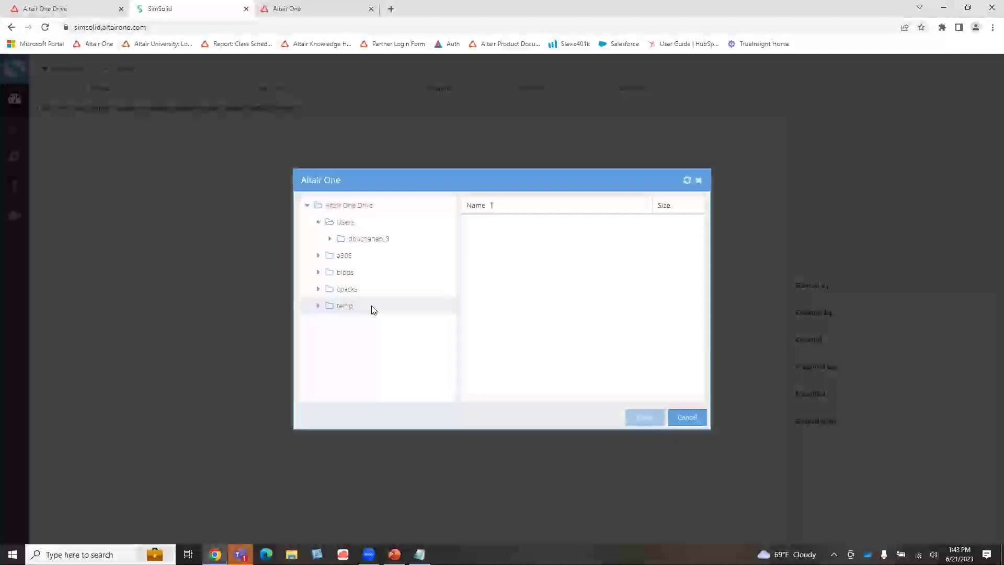
left_click(330, 238)
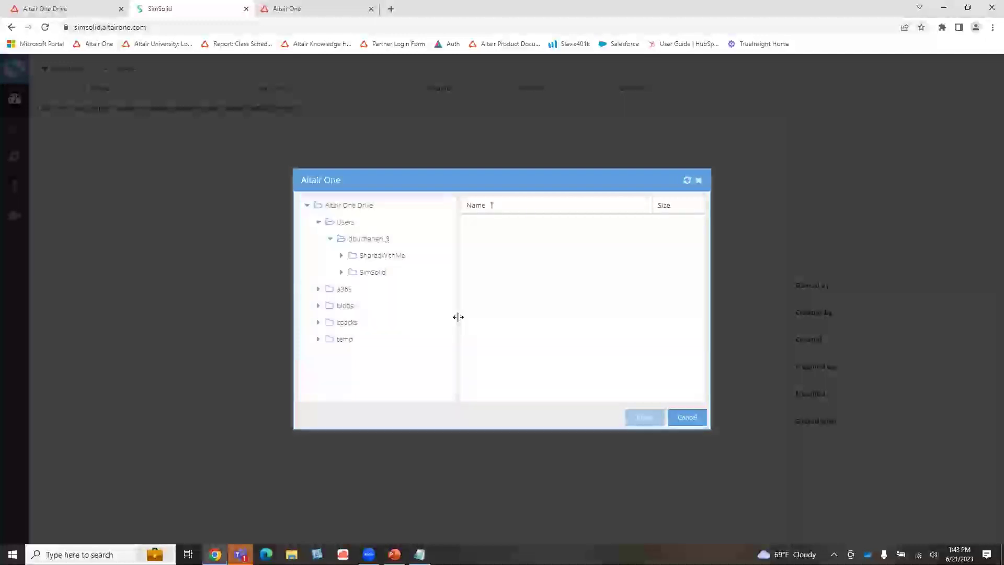
left_click(375, 273)
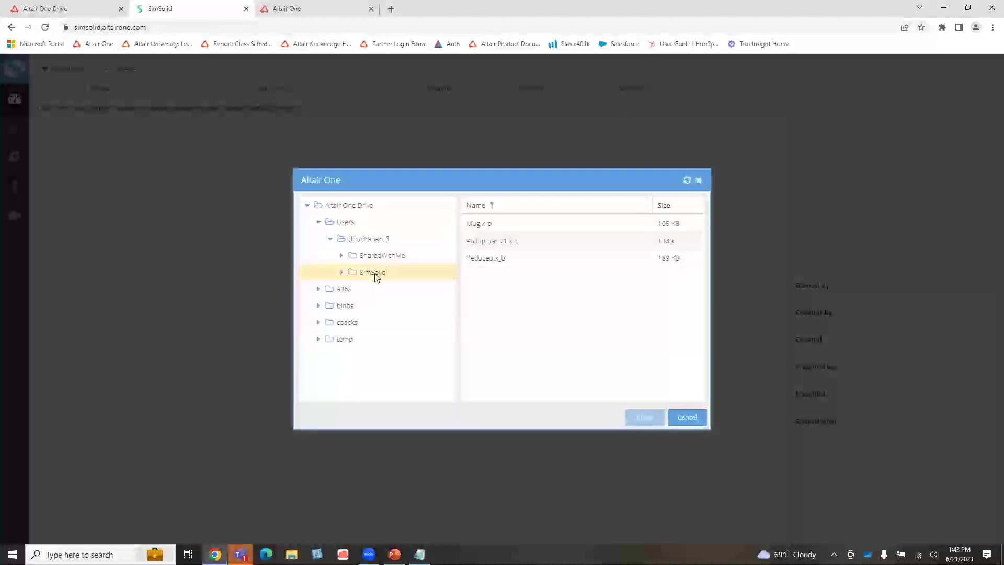
left_click(543, 245)
left_click(646, 418)
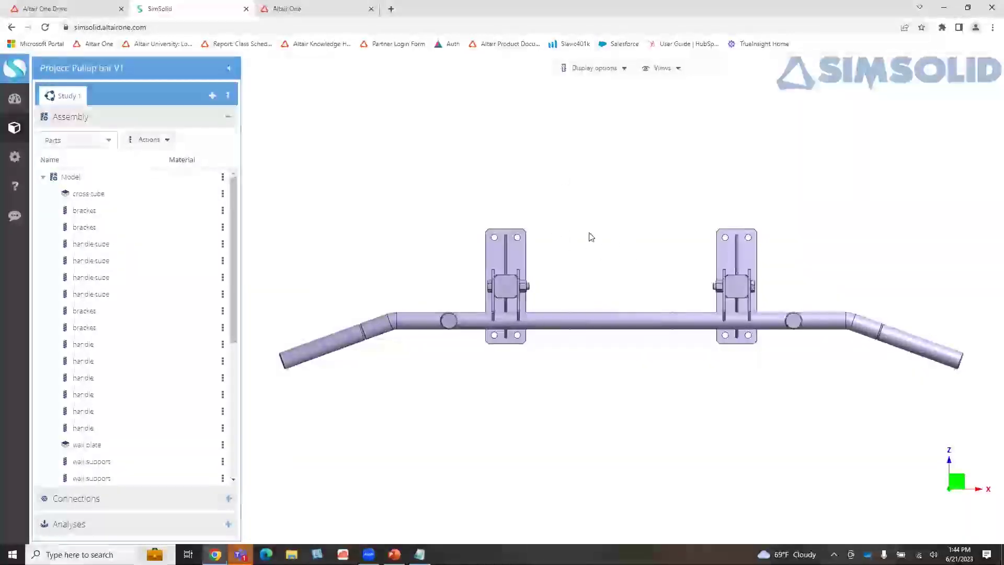
Step: Examine the pull-up bar model at an angle and look through the Connections and Analyses sections of Study 1
left_click_drag(590, 237, 613, 291)
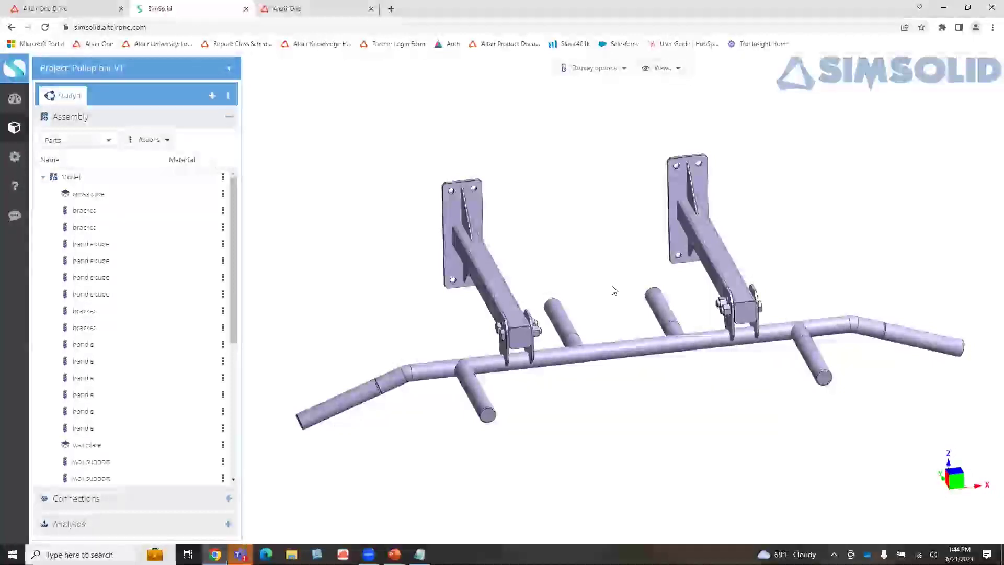
left_click_drag(631, 291, 623, 291)
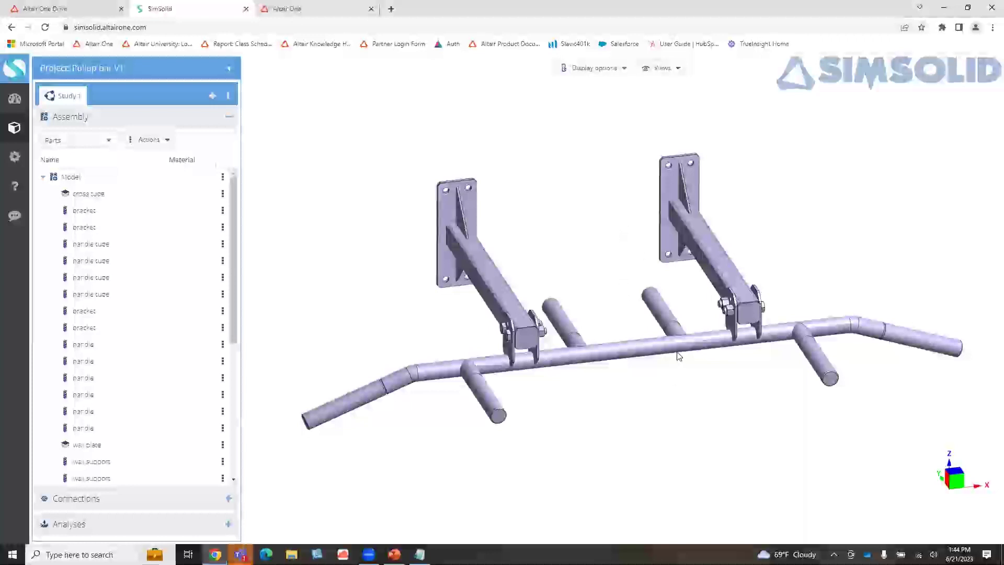
left_click(229, 117)
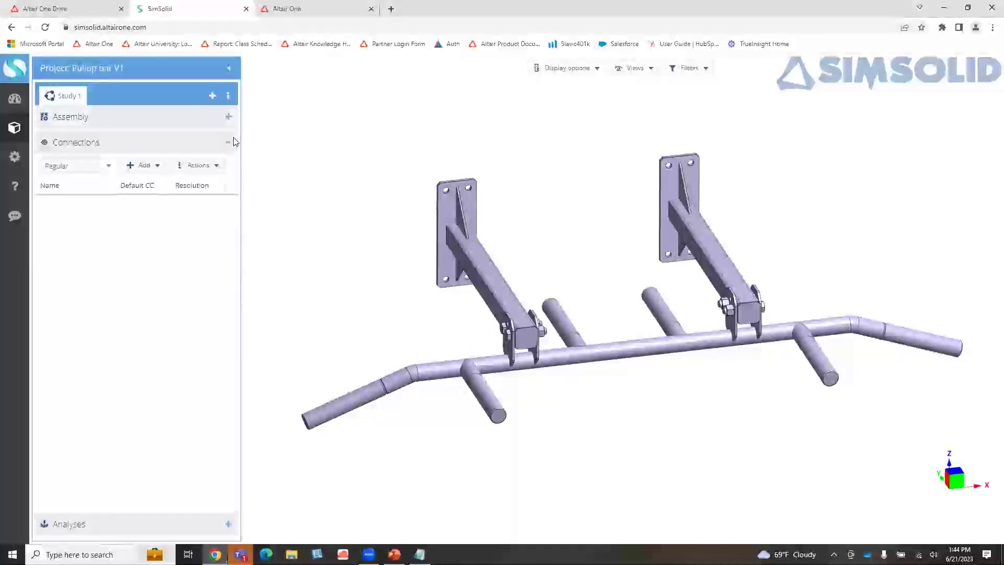
left_click(230, 144)
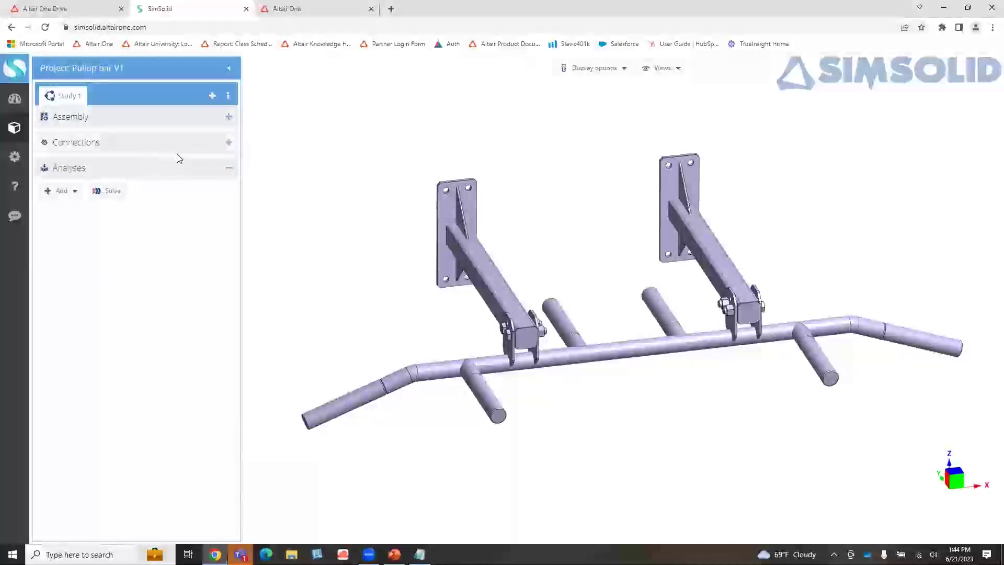
left_click(142, 170)
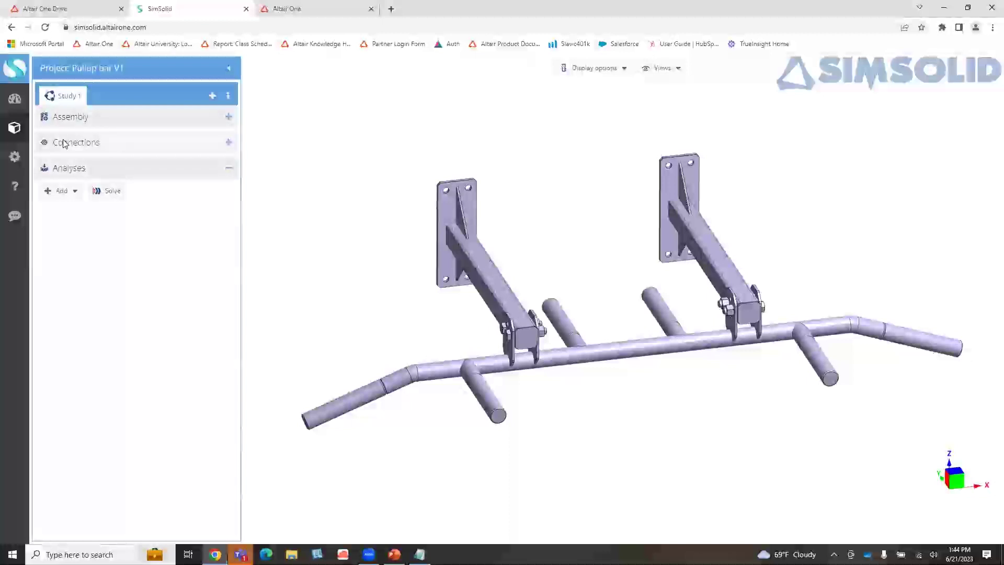
Step: List the assembly's parts and select the range from the cross tube down to the third bracket
left_click(228, 117)
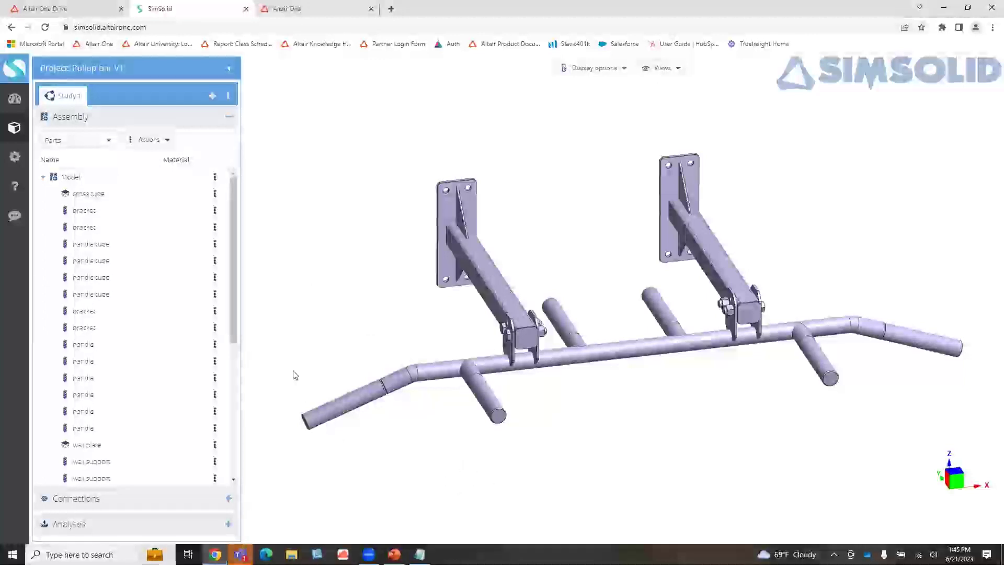
left_click(132, 192)
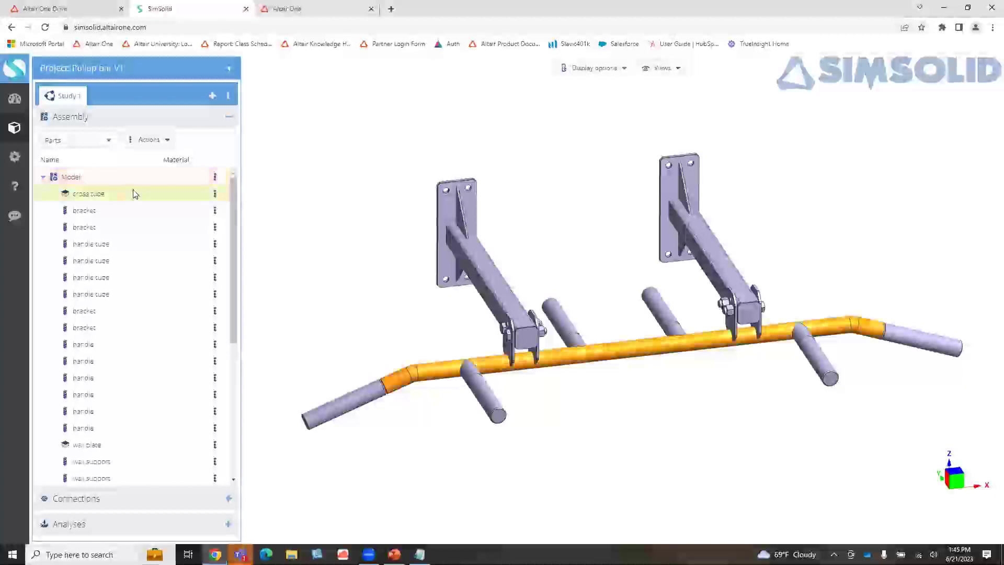
left_click(127, 312, "shift")
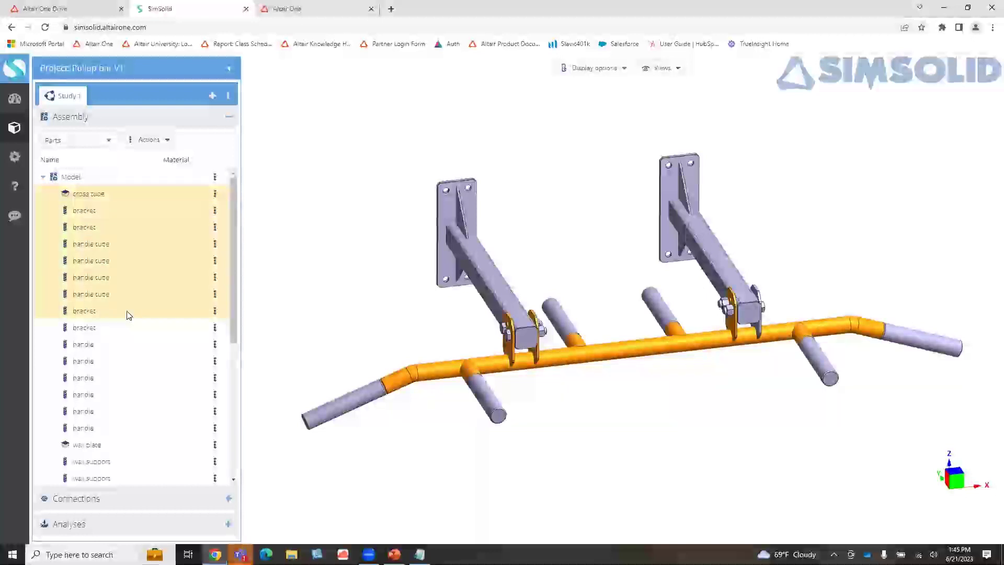
Step: Assign the generic Steel material from the Standard library to the whole model
left_click(116, 183)
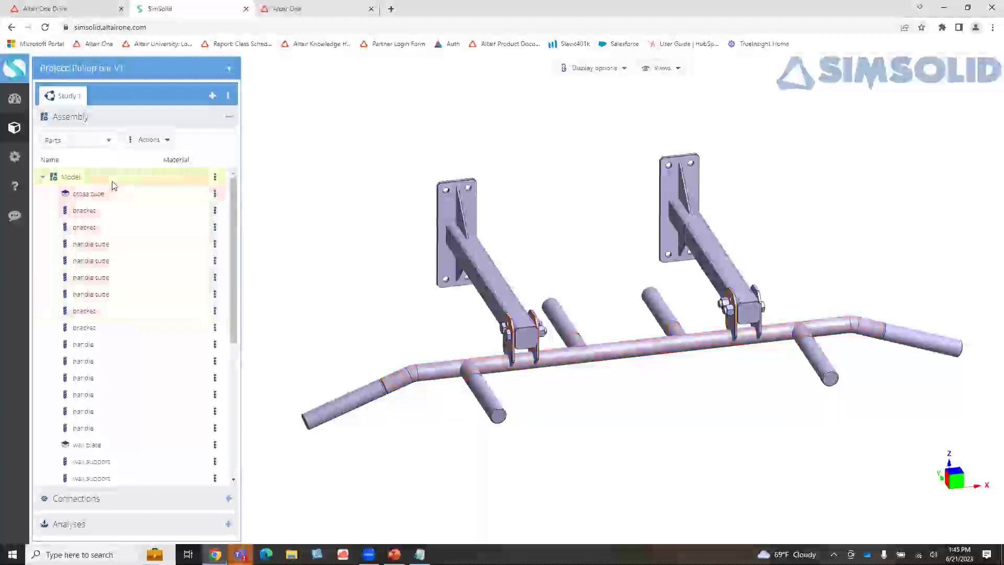
right_click(140, 183)
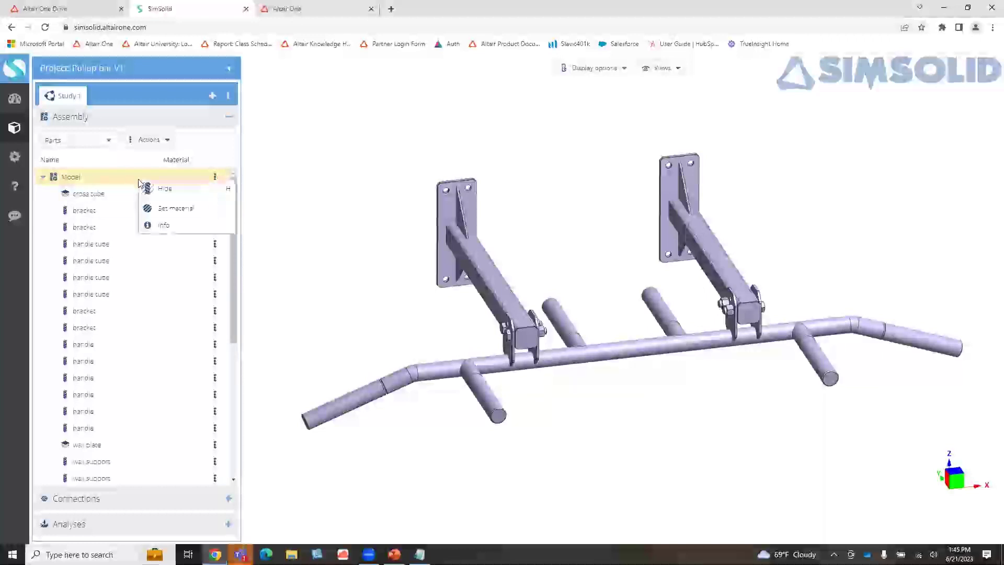
left_click(162, 209)
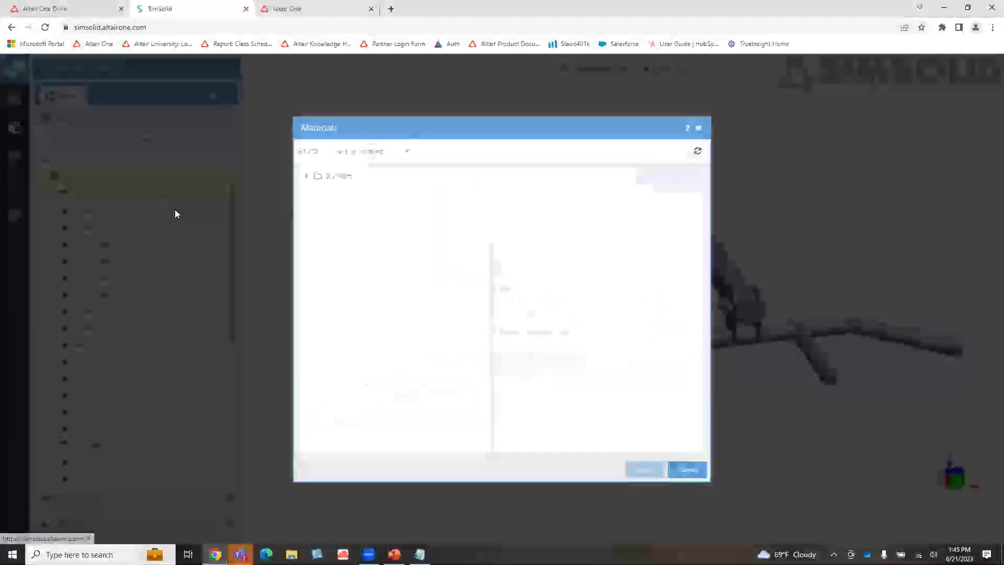
left_click(308, 177)
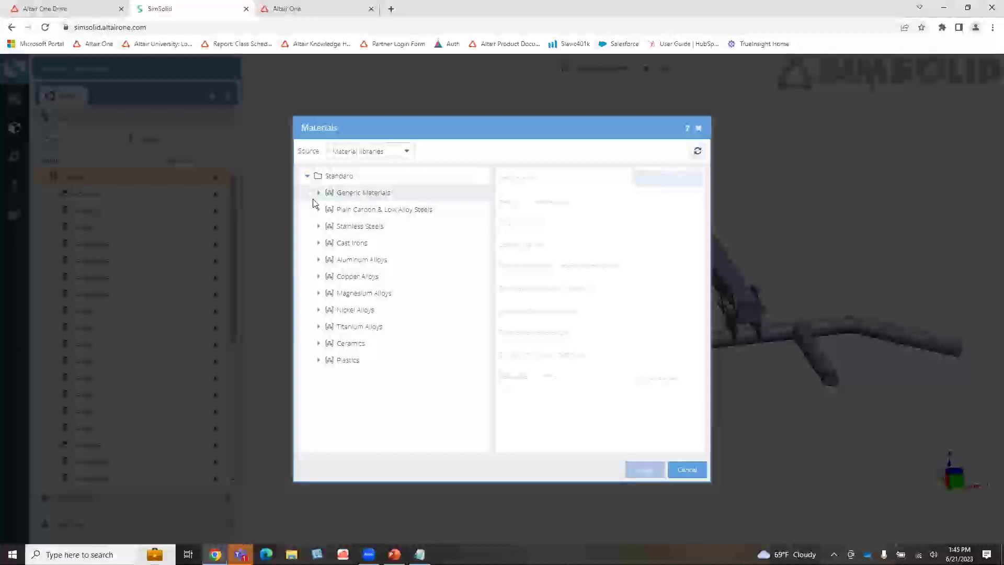
left_click(317, 193)
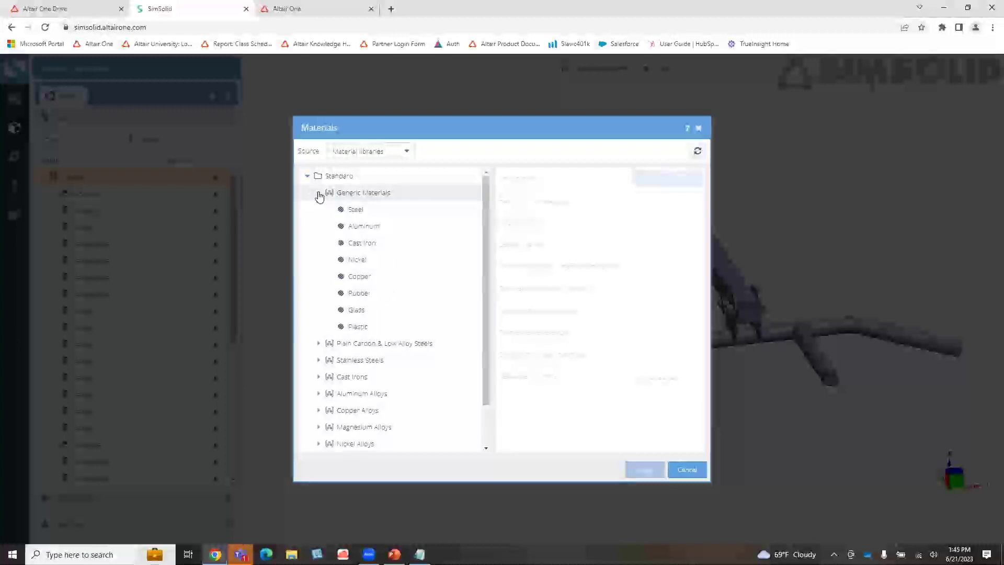
left_click(388, 213)
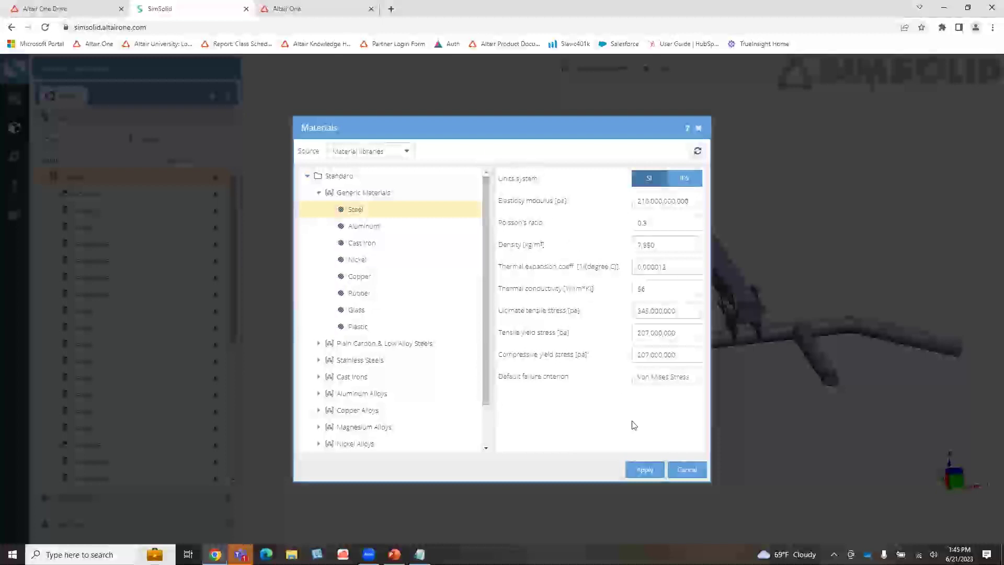
left_click(647, 471)
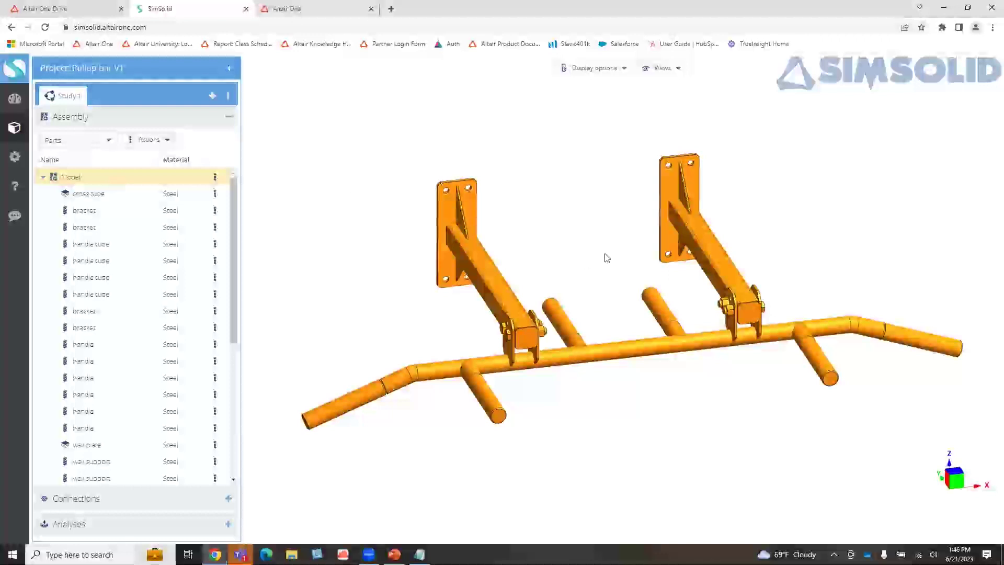
left_click(575, 196)
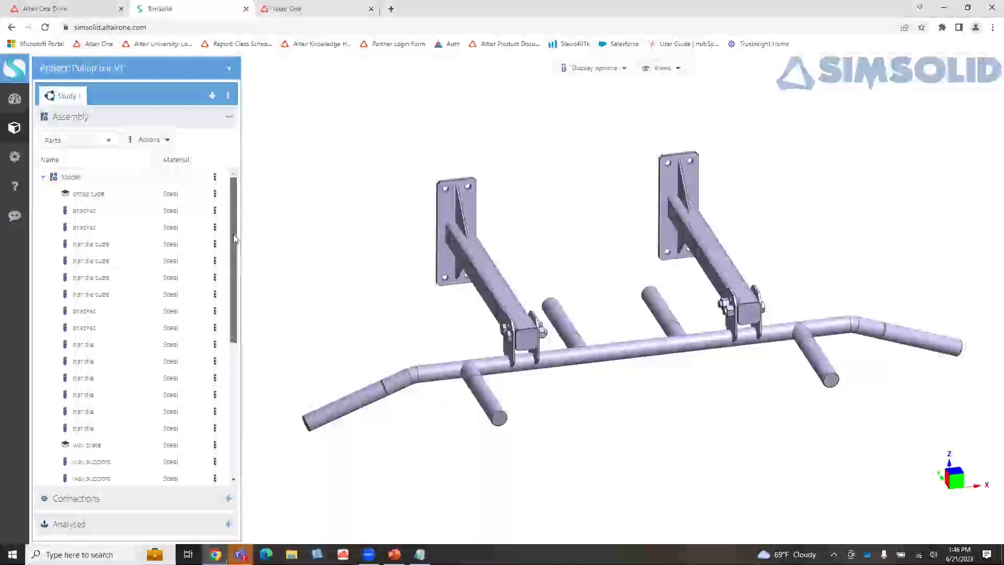
Step: Set the material of the left arm's end cap to generic Nickel
left_click_drag(233, 238, 255, 421)
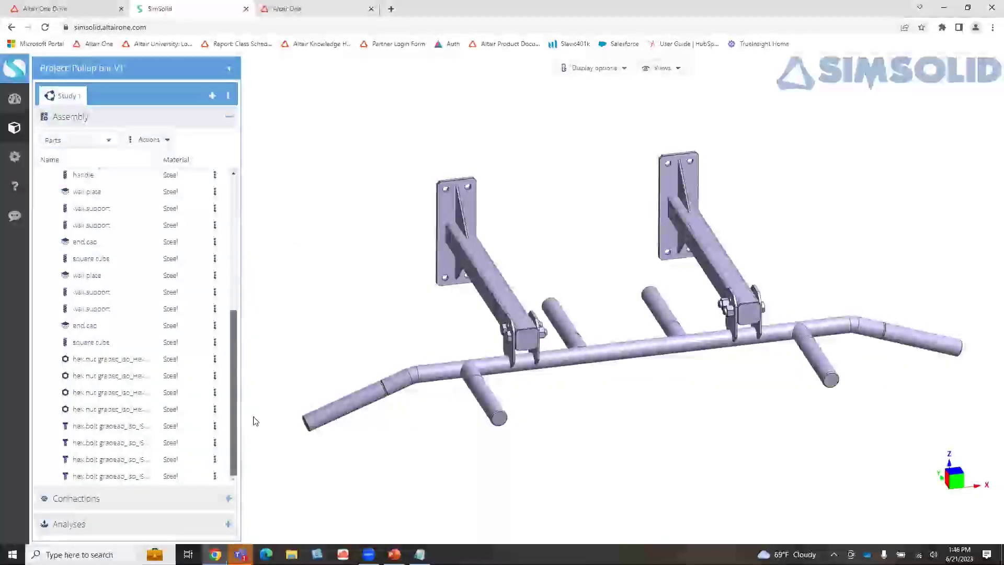
left_click_drag(235, 372, 226, 328)
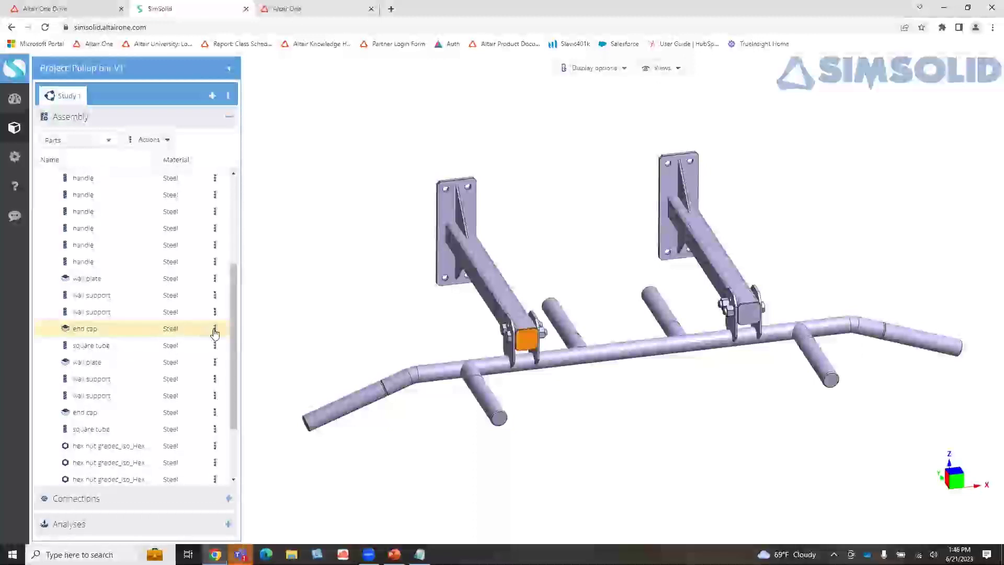
right_click(187, 330)
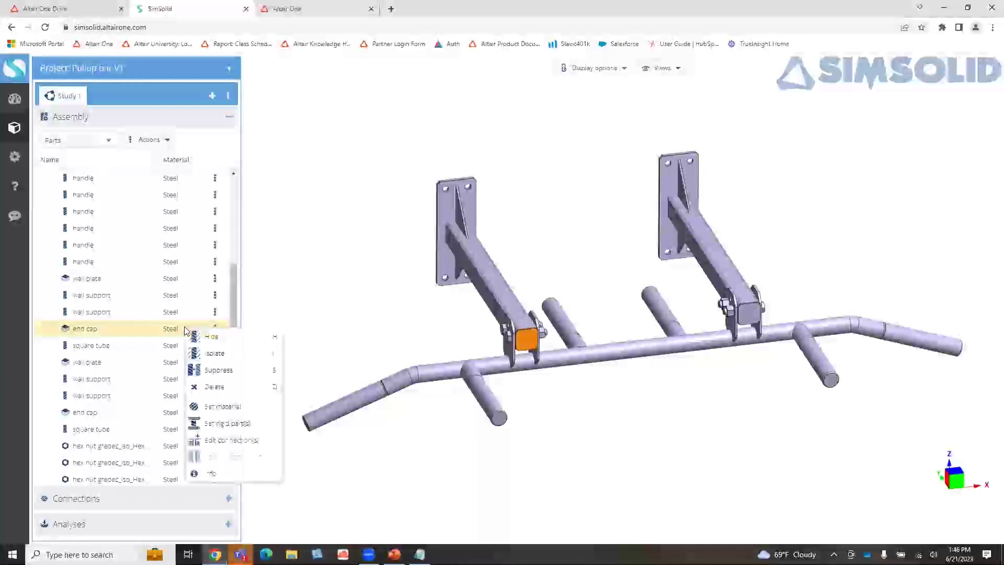
left_click(235, 406)
left_click(386, 260)
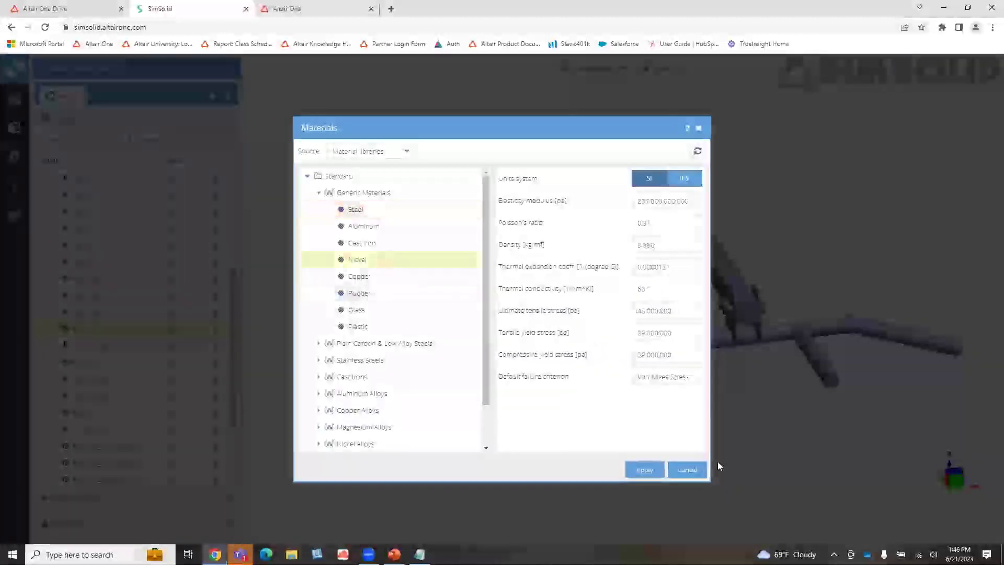
left_click(645, 470)
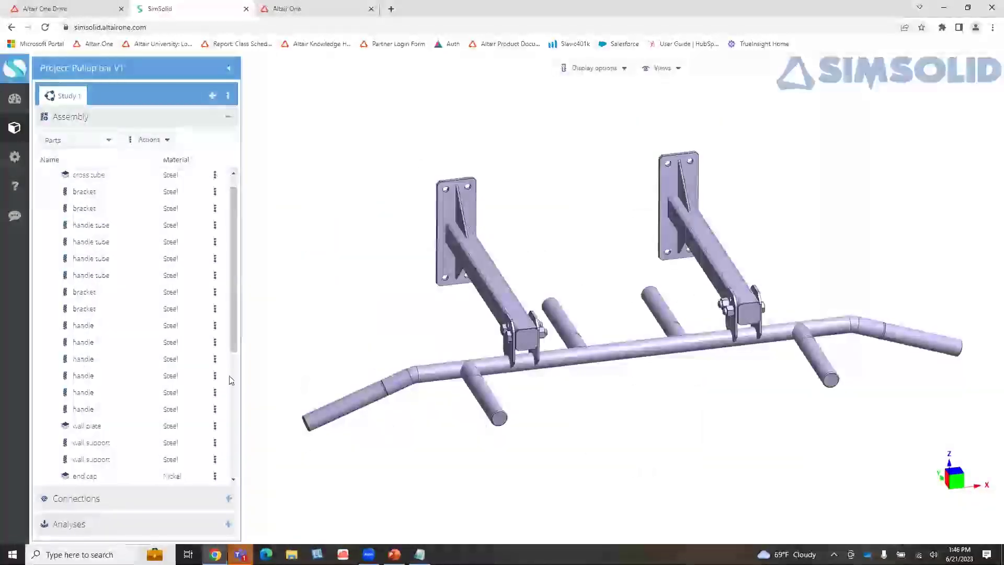
Step: Return the left arm's end cap to the generic Steel material
scroll(230, 381, "down", 2)
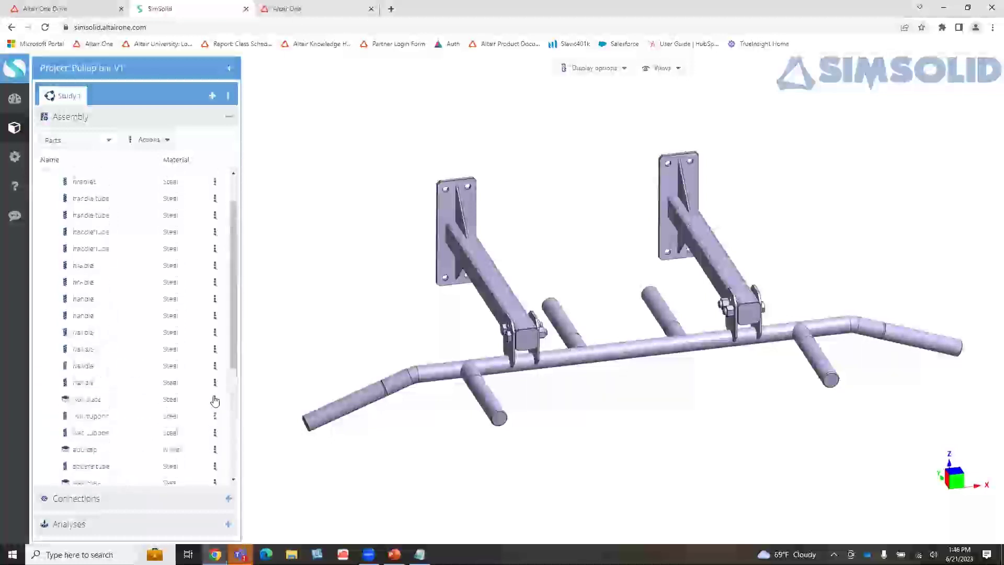
scroll(213, 398, "down", 2)
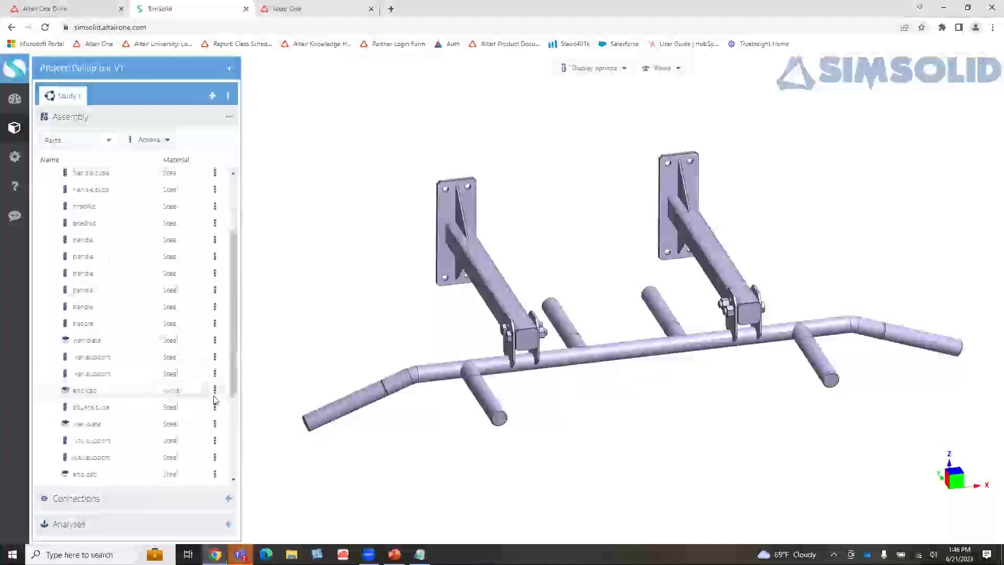
right_click(174, 397)
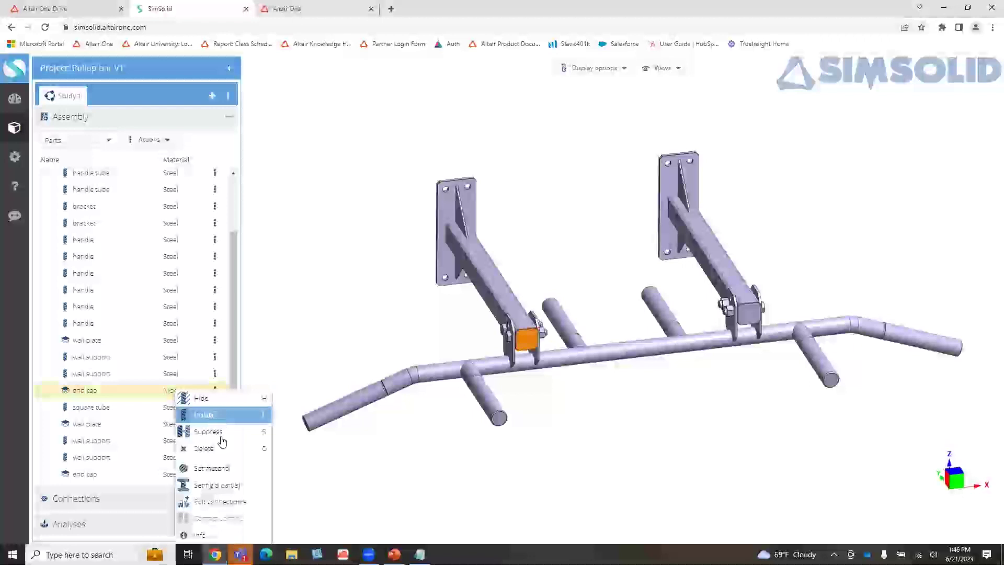
left_click(230, 469)
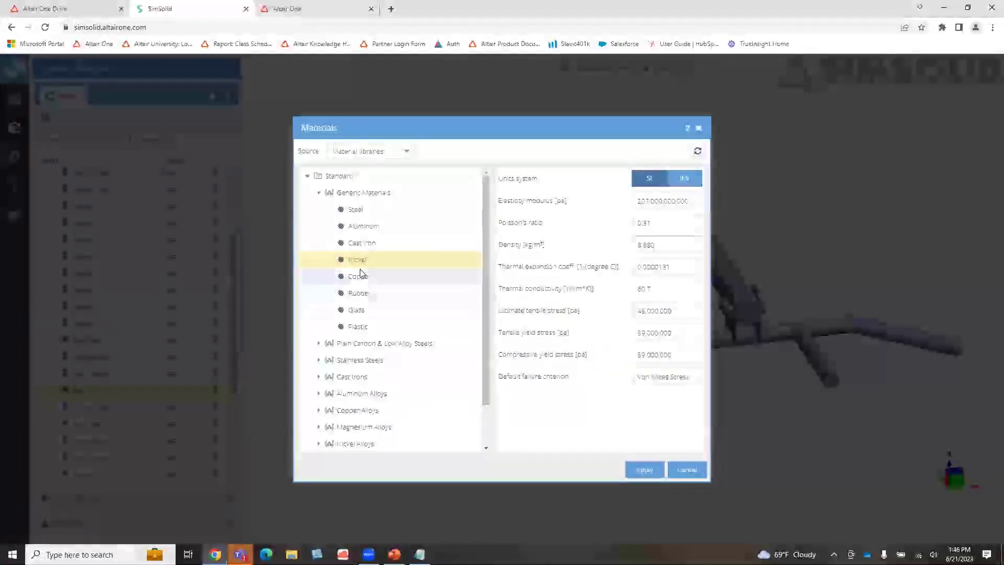
left_click(381, 212)
left_click(646, 469)
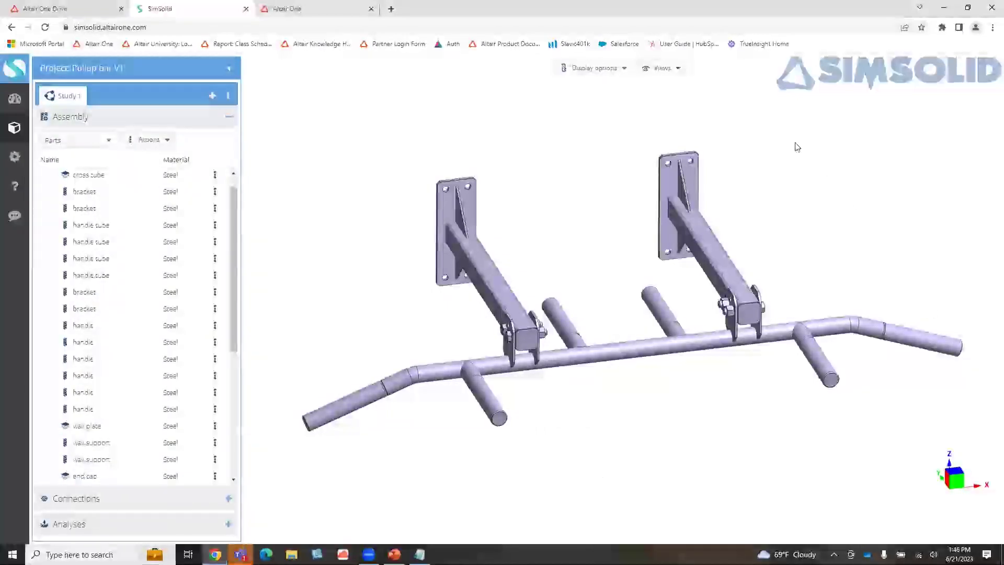
Step: Try the random part colors and translucent parts display options, switching each one on and off again
left_click(625, 71)
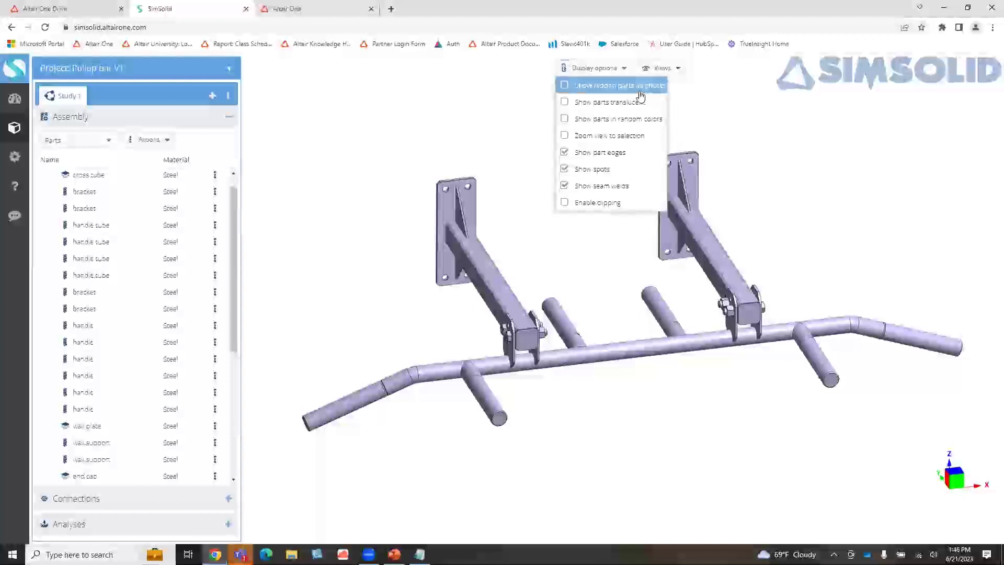
left_click(630, 122)
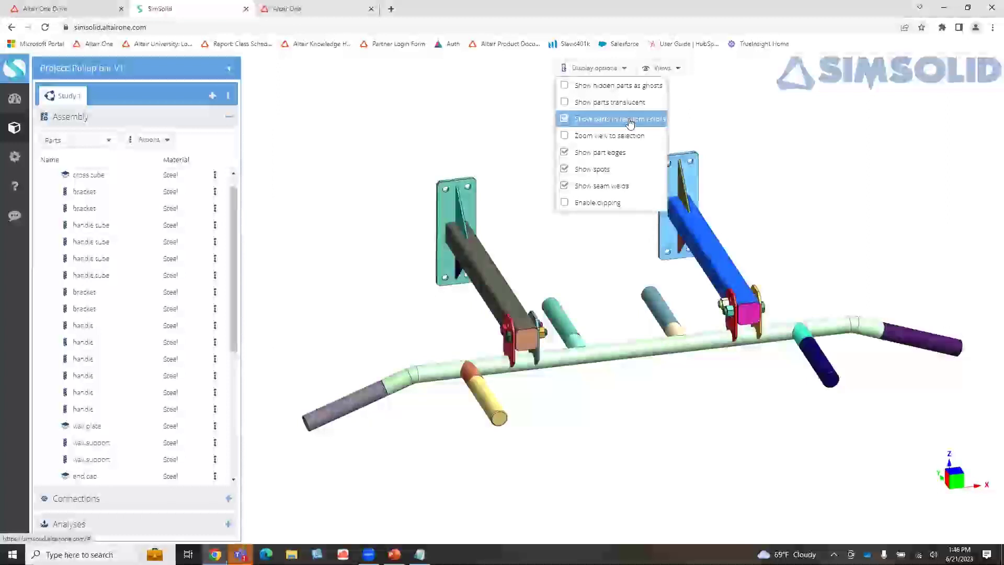
left_click(630, 121)
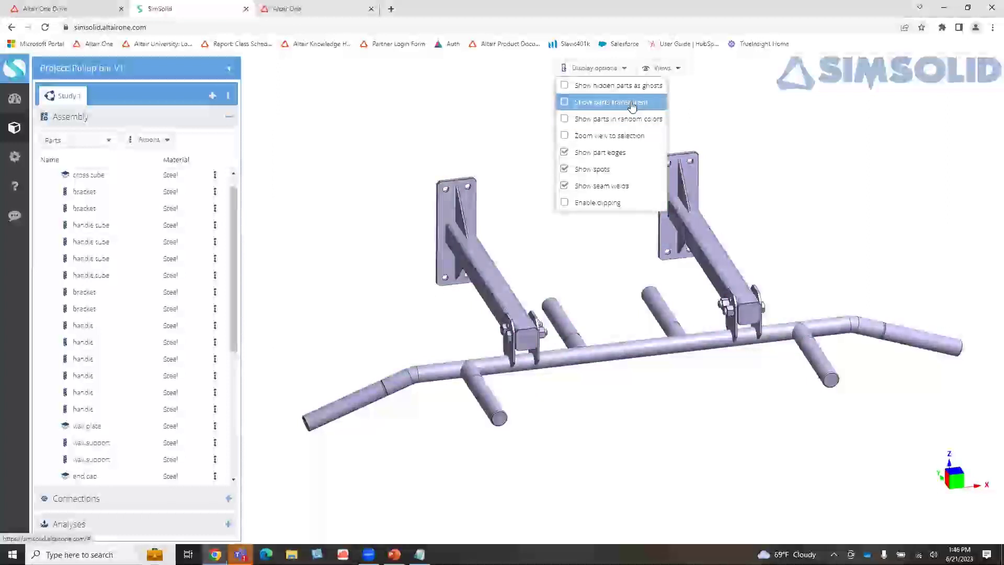
left_click(632, 103)
left_click(632, 103)
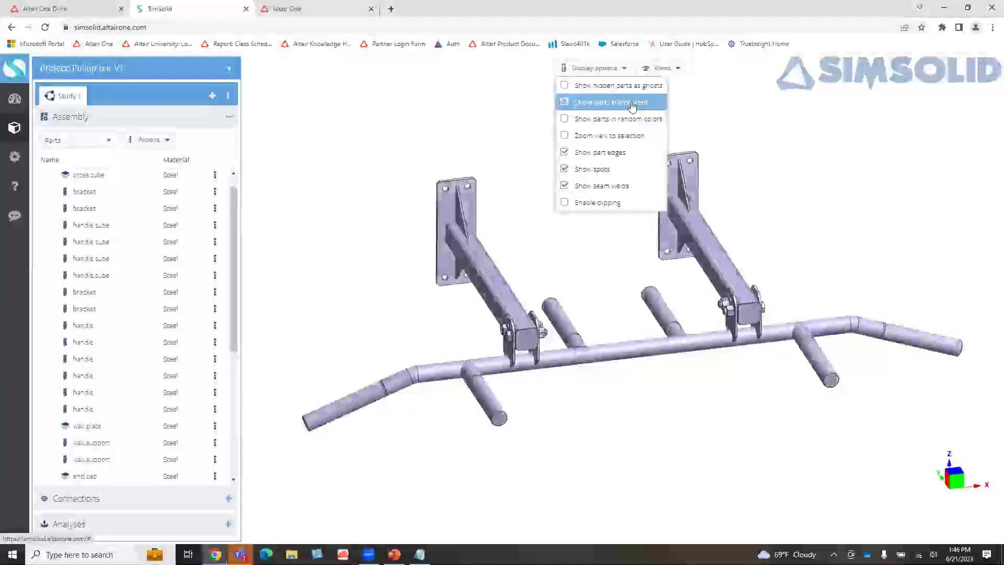
Step: Isolate the square tube of the left support arm, and bring all parts back into view
mouse_move(557, 253)
right_mouse_down()
mouse_move(610, 280)
mouse_move(563, 272)
mouse_move(551, 256)
right_mouse_up()
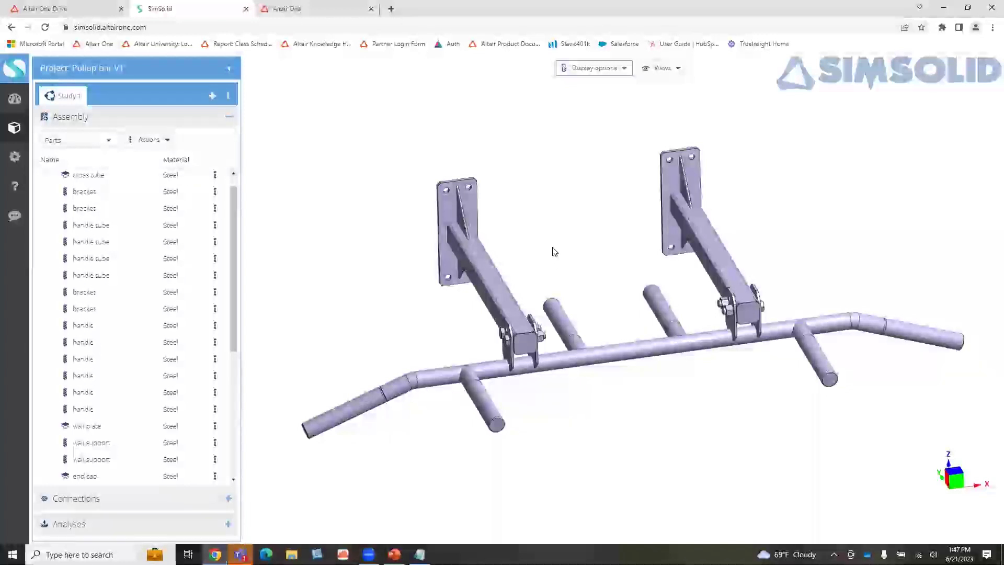
left_click(494, 283)
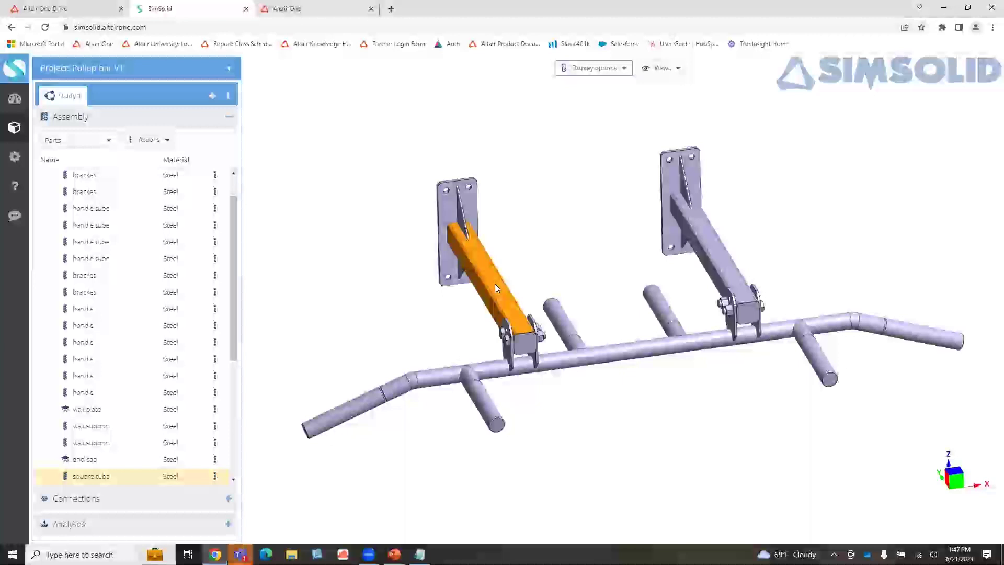
key("i")
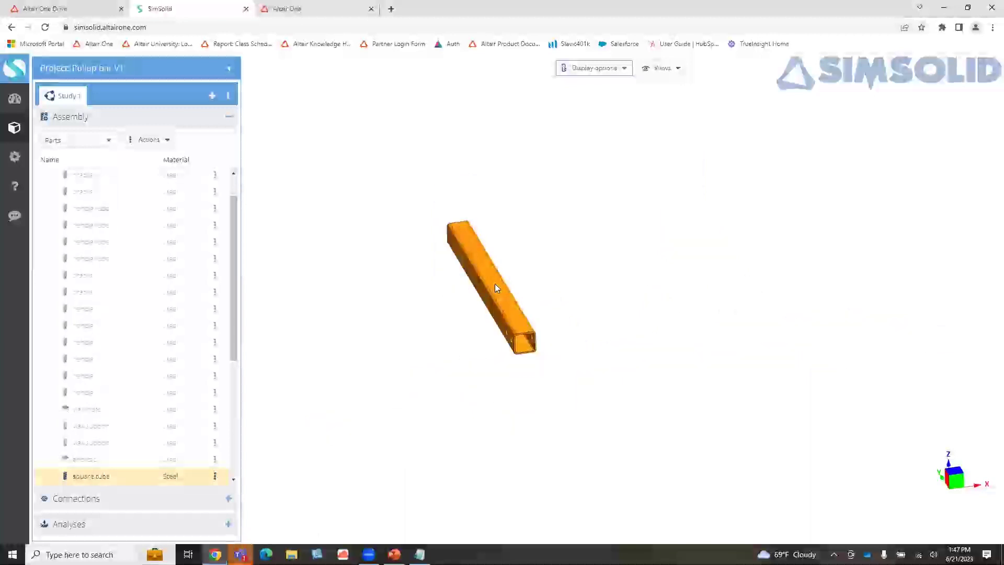
left_click(591, 257)
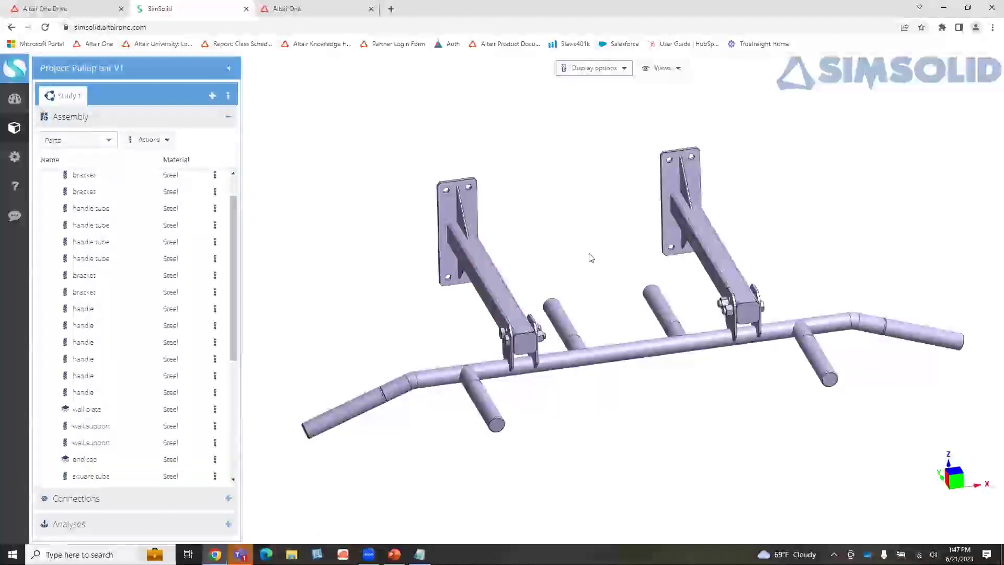
Step: Review the operations available for the left arm's square tube and leave the part unselected
left_click(499, 291)
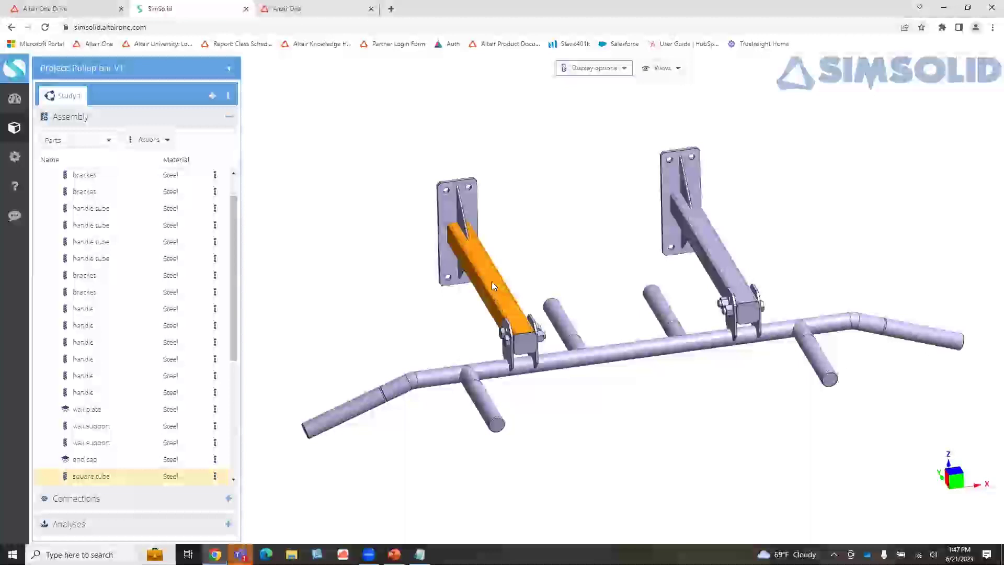
right_click(493, 281)
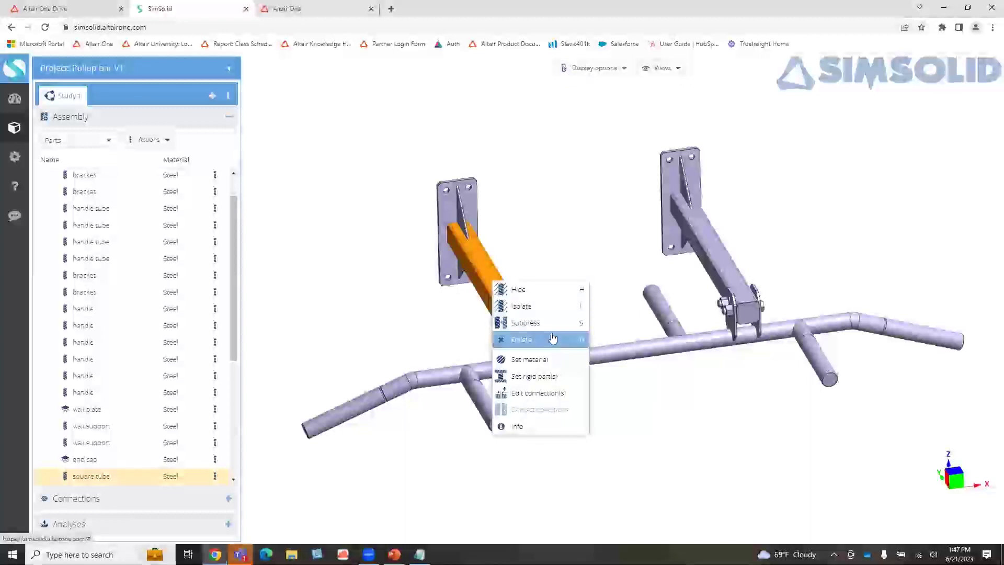
left_click(584, 208)
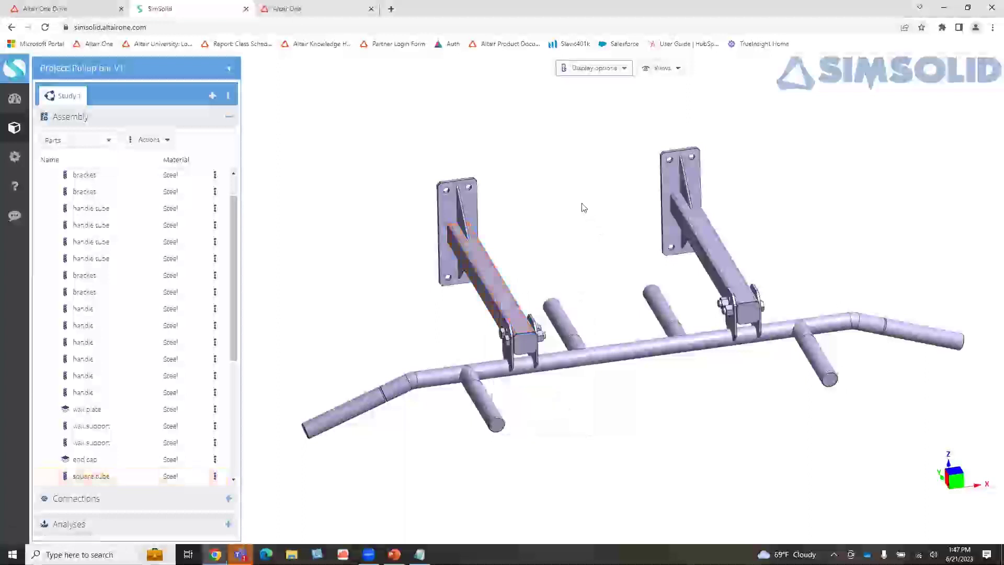
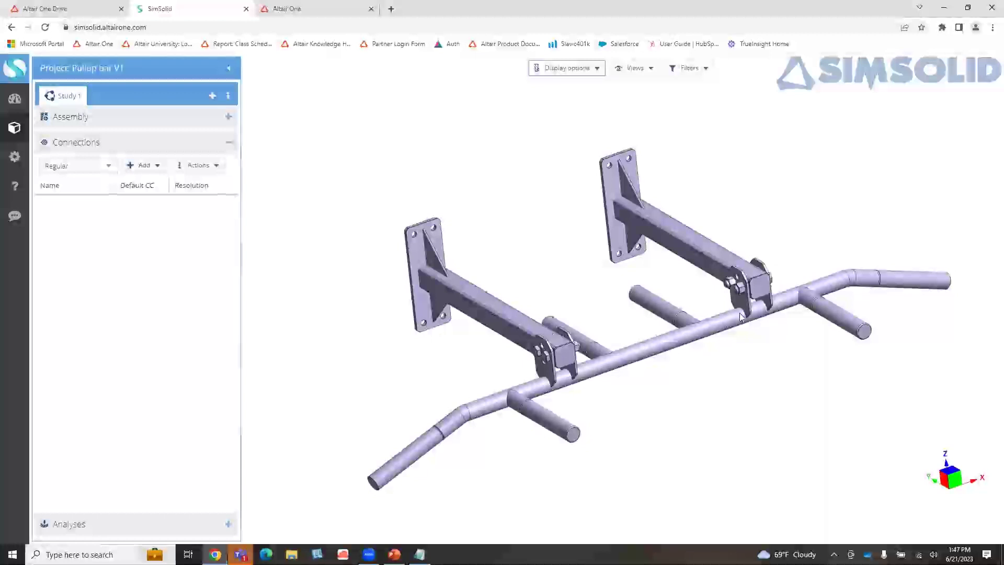
Step: Find the assembly's regular connections automatically with gap and penetration tolerances of 1 mm at normal resolution, and look through the resulting list
left_click_drag(739, 313, 598, 344)
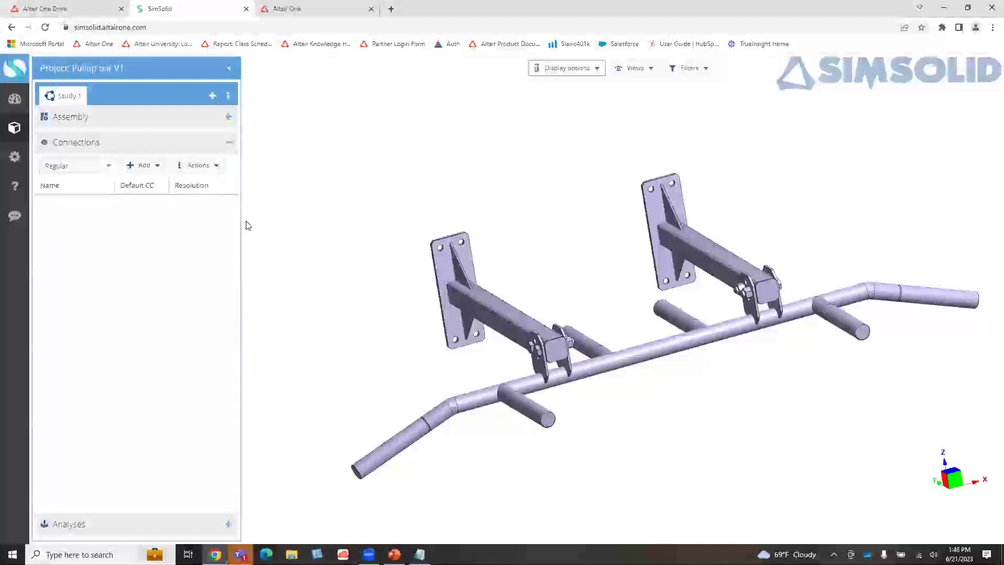
left_click(142, 166)
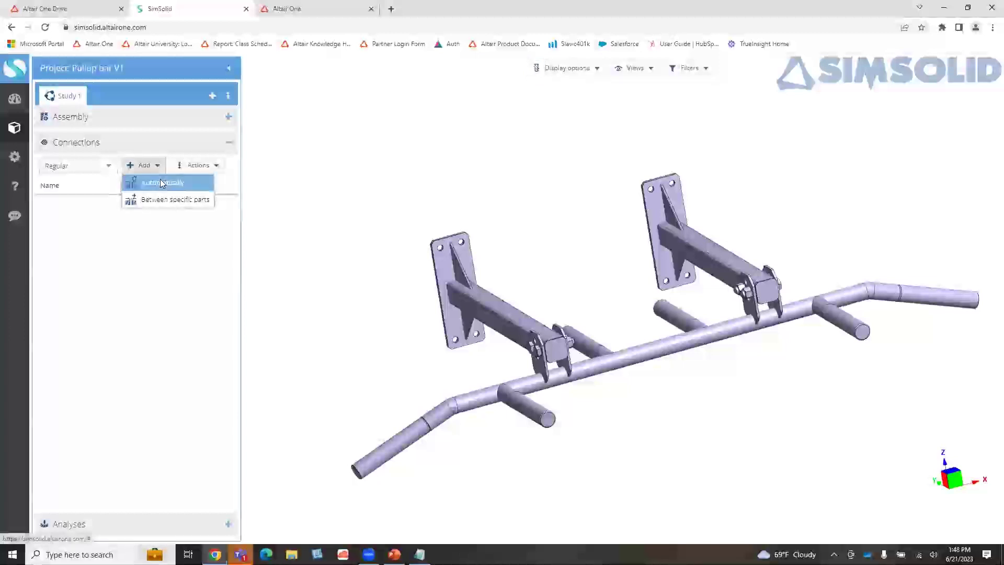
left_click(160, 182)
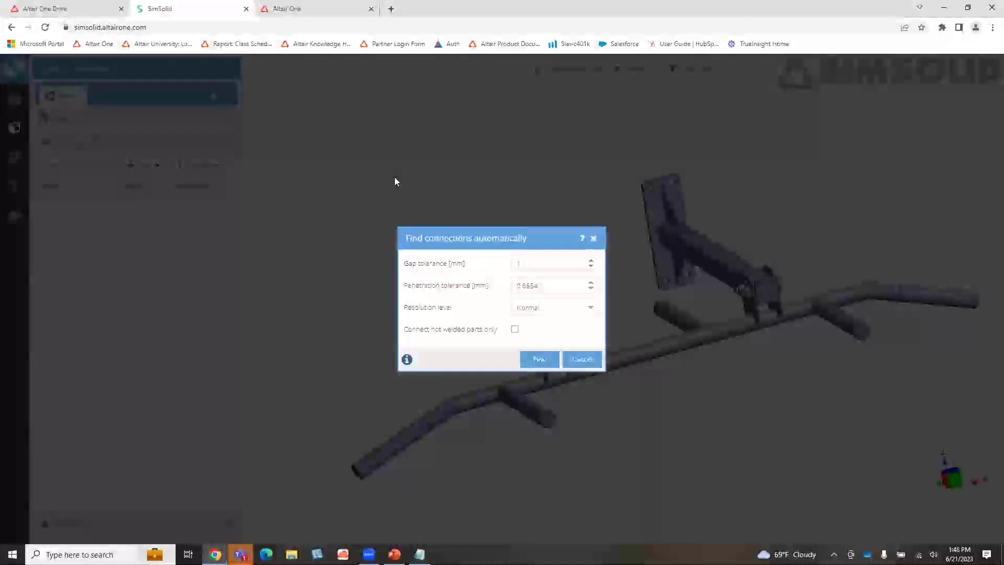
key("Tab")
type("1")
left_click(555, 360)
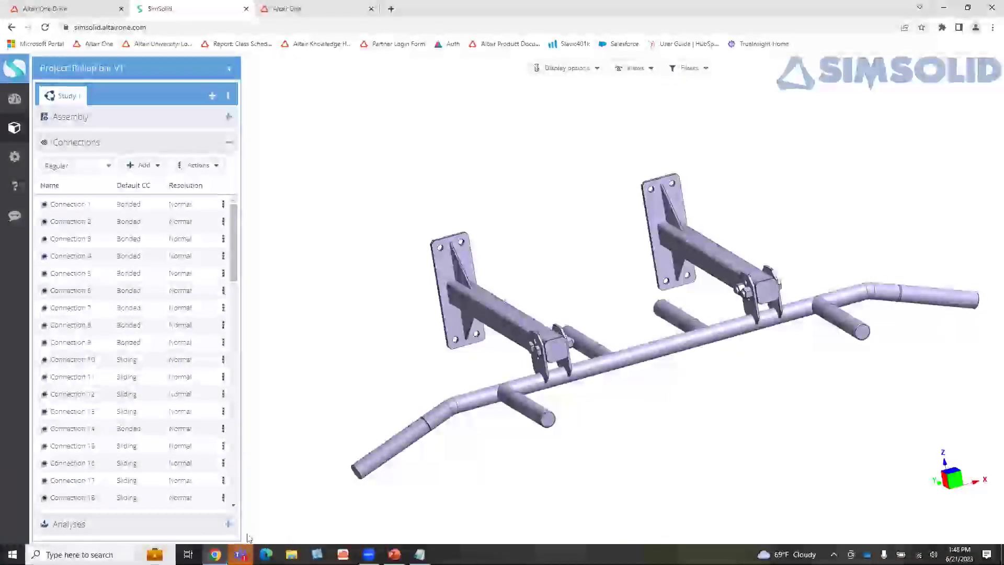
scroll(172, 405, "down", 7)
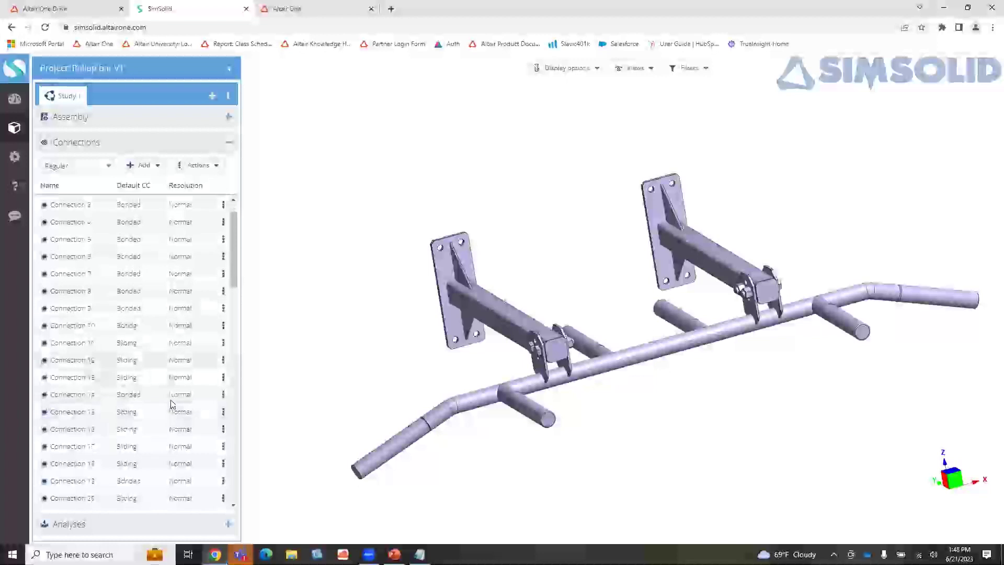
scroll(172, 405, "up", 7)
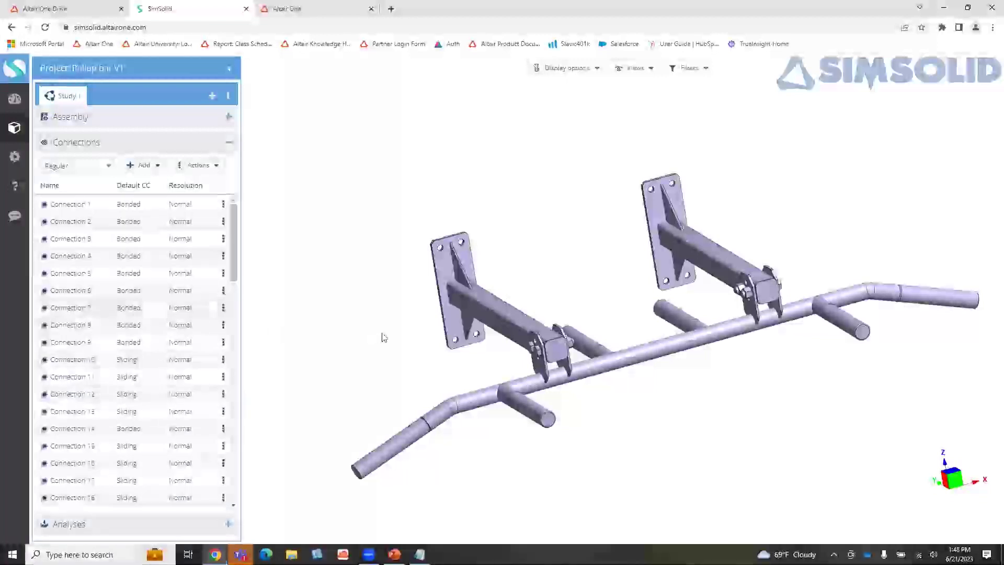
Step: Inspect Connection 10 and Connection 9 on the model, and review Connection 9's contact condition options without changing them
left_click_drag(805, 402, 803, 421)
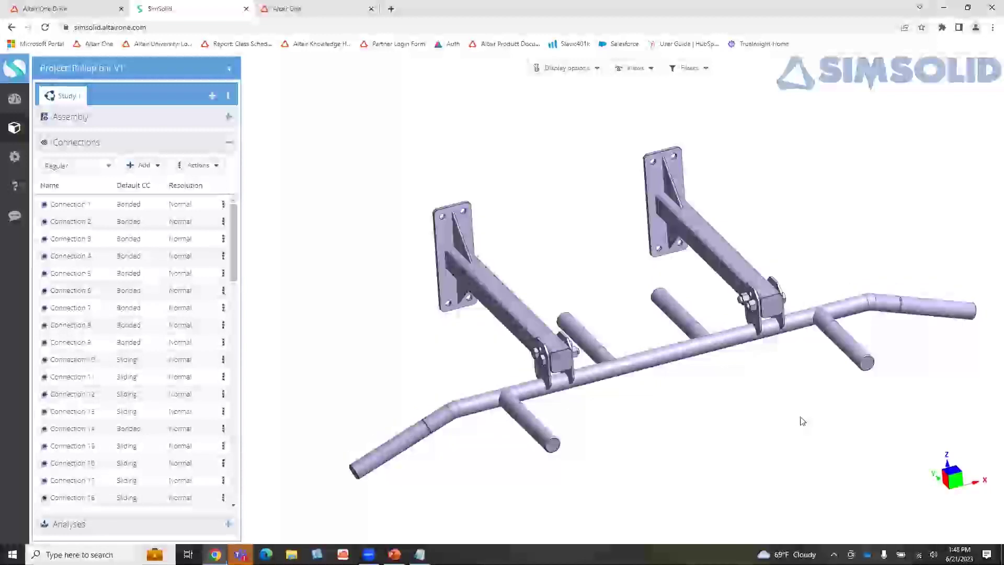
left_click(144, 362)
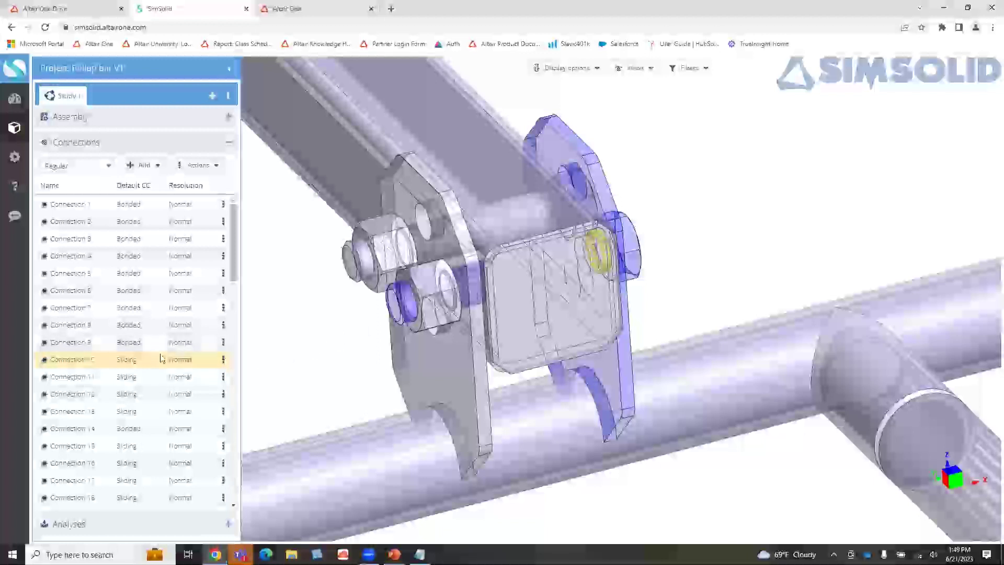
left_click(144, 346)
right_click(144, 348)
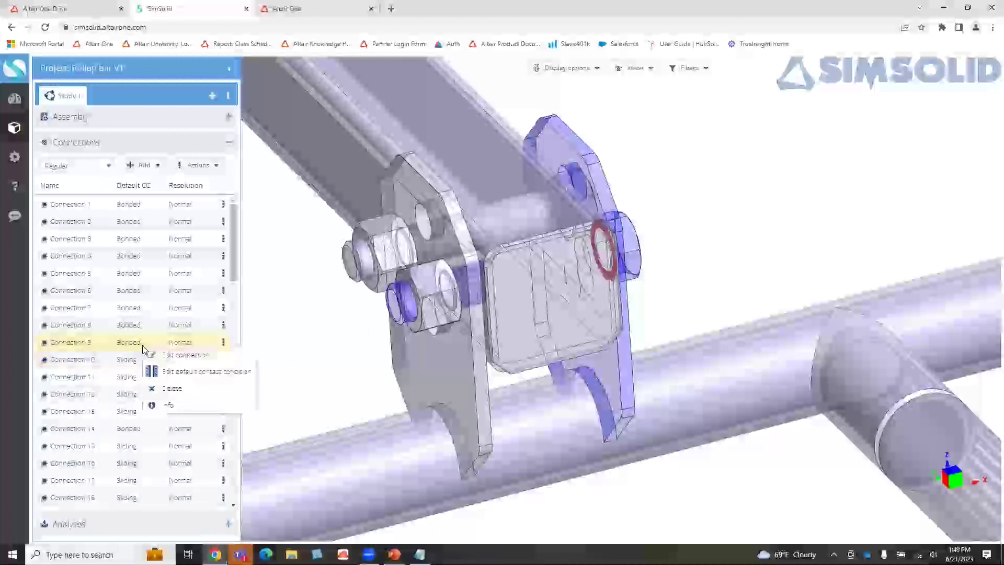
left_click(180, 372)
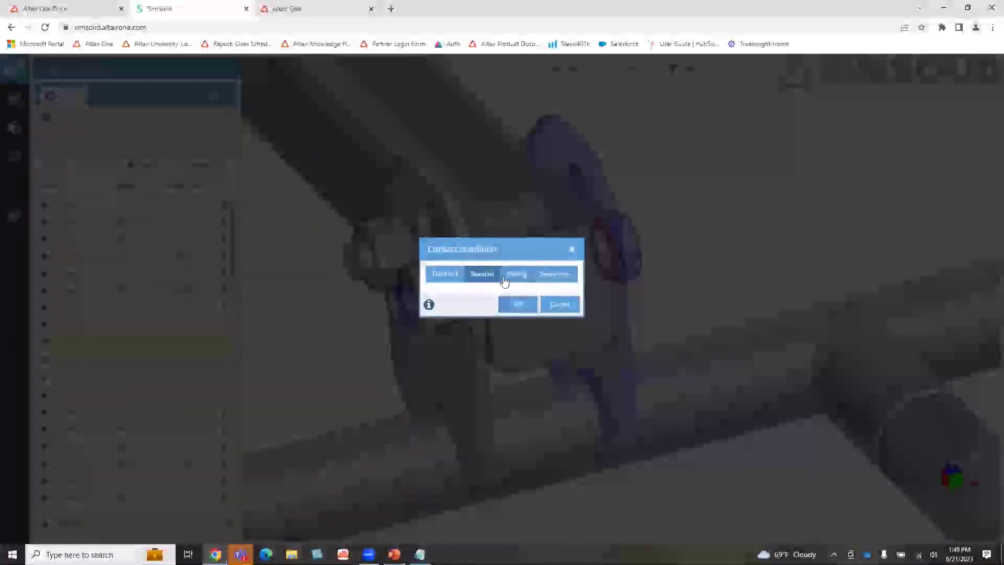
left_click(570, 250)
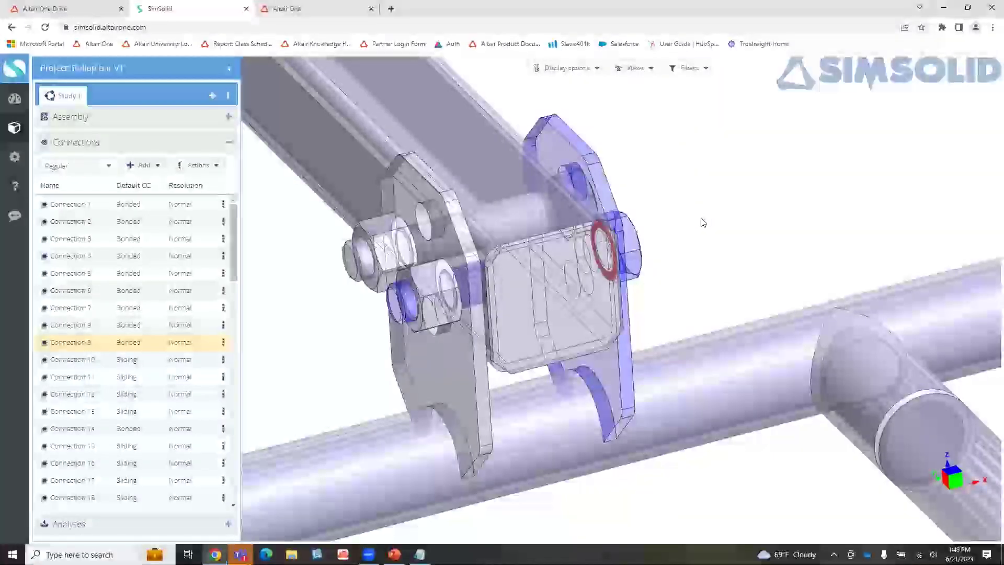
scroll(704, 223, "down", 6)
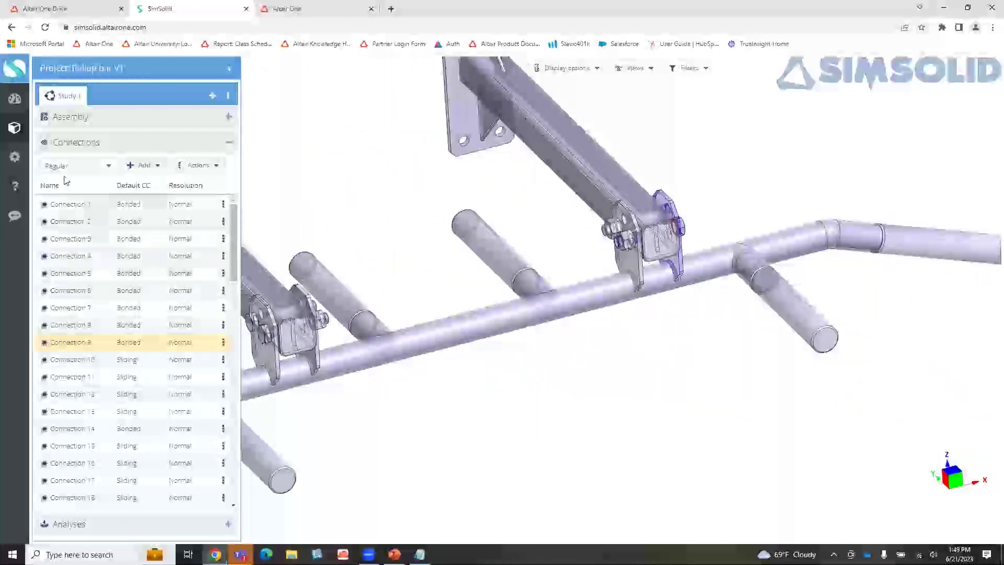
Step: Add a linear structural analysis to Study 1
left_click(230, 142)
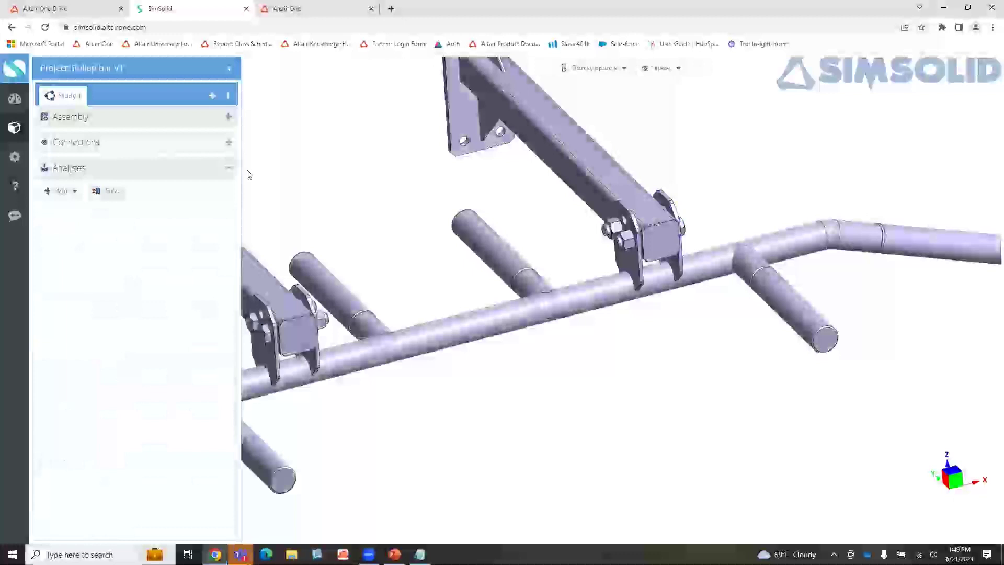
scroll(681, 388, "down", 3)
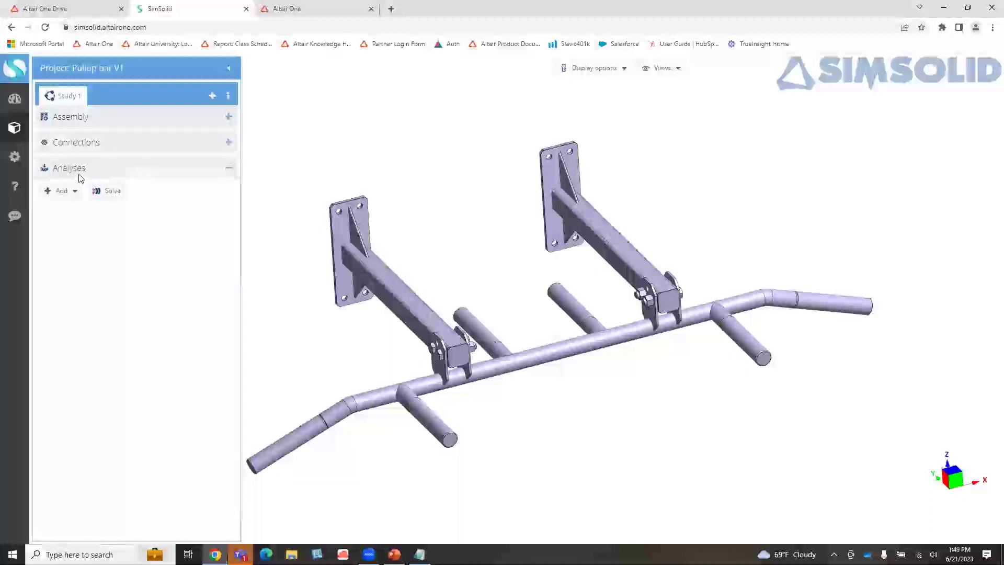
left_click(50, 192)
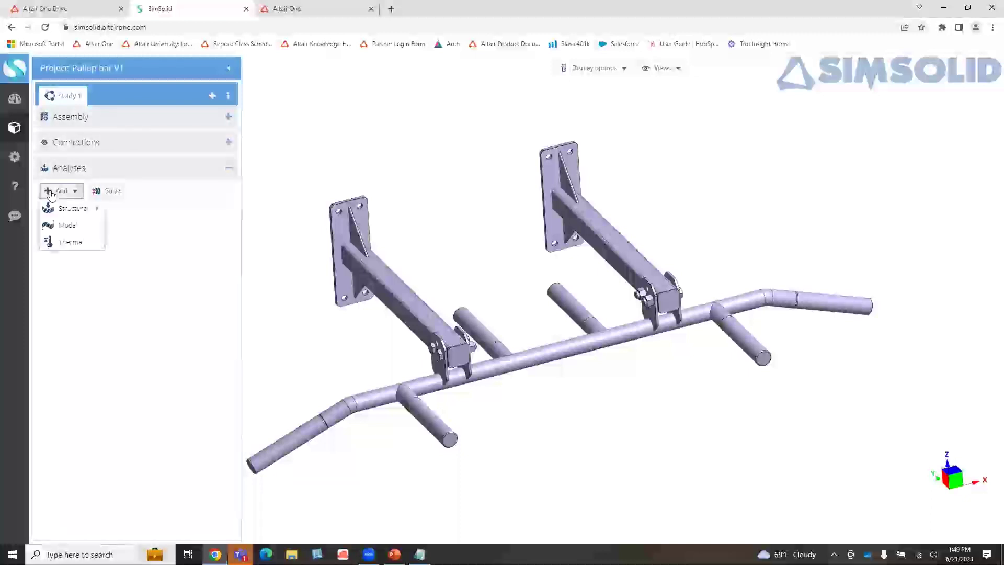
mouse_move(76, 209)
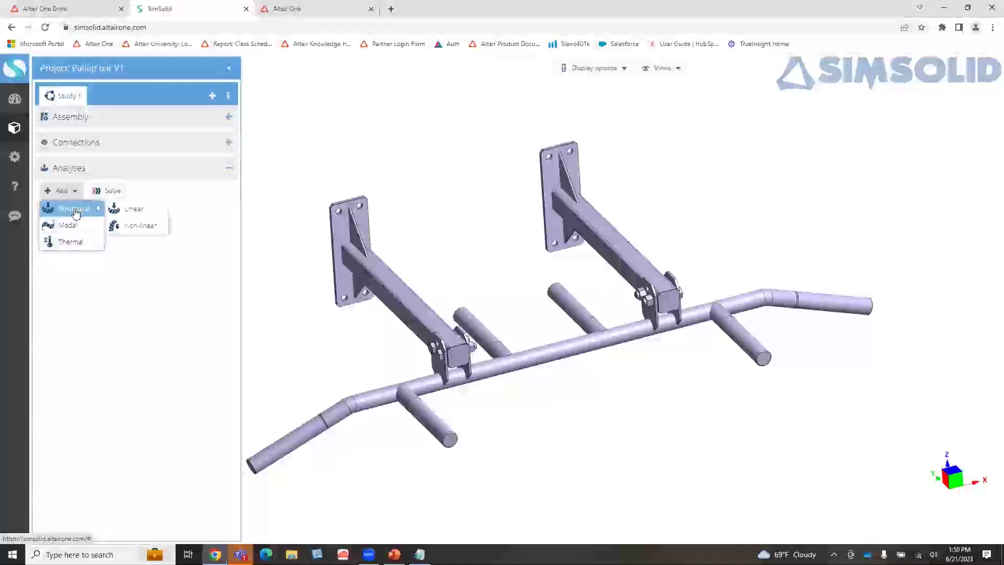
left_click(152, 210)
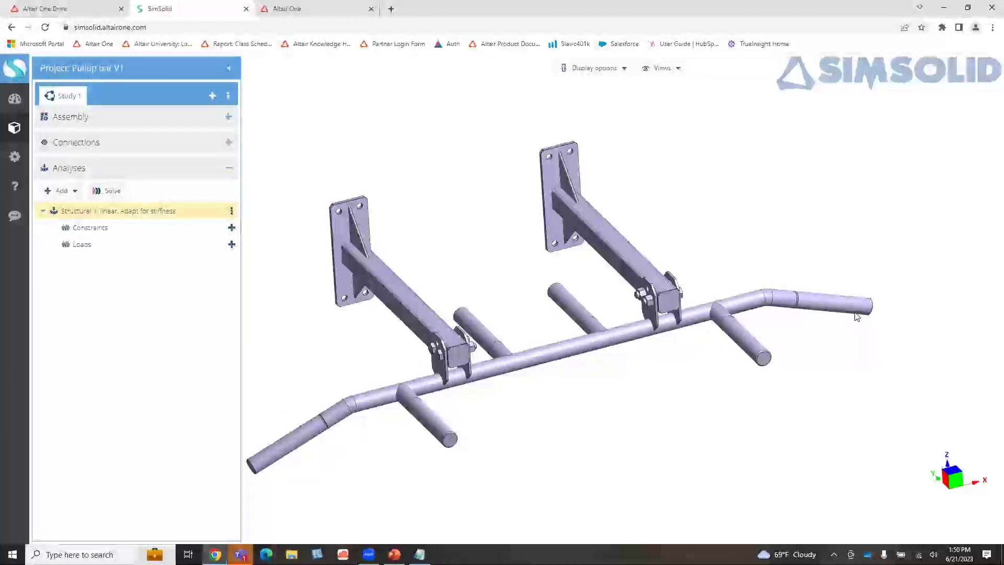
Step: Apply an immovable support to the back faces of both wall plates
left_click(232, 228)
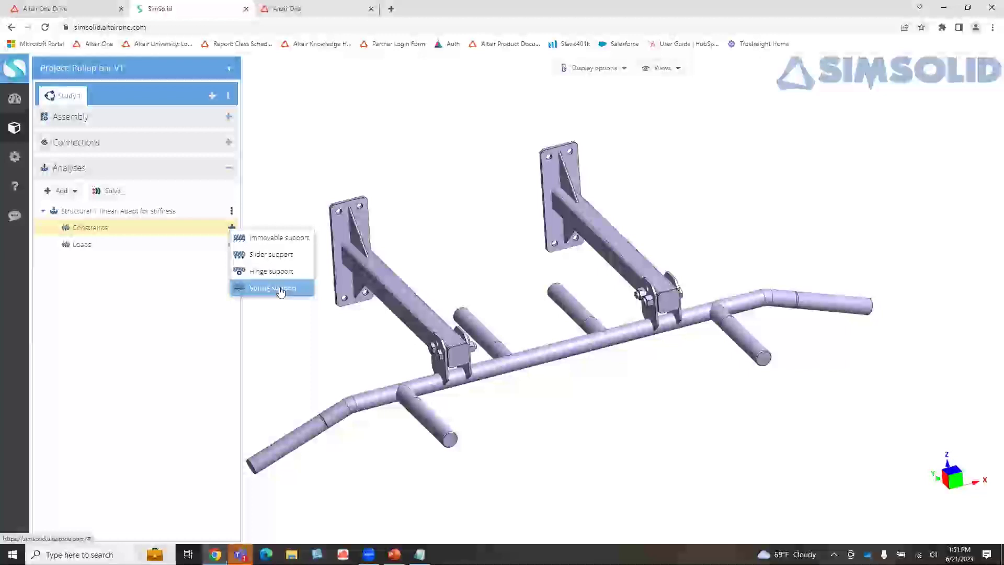
left_click(287, 238)
left_click_drag(452, 269, 562, 246)
left_click(423, 162)
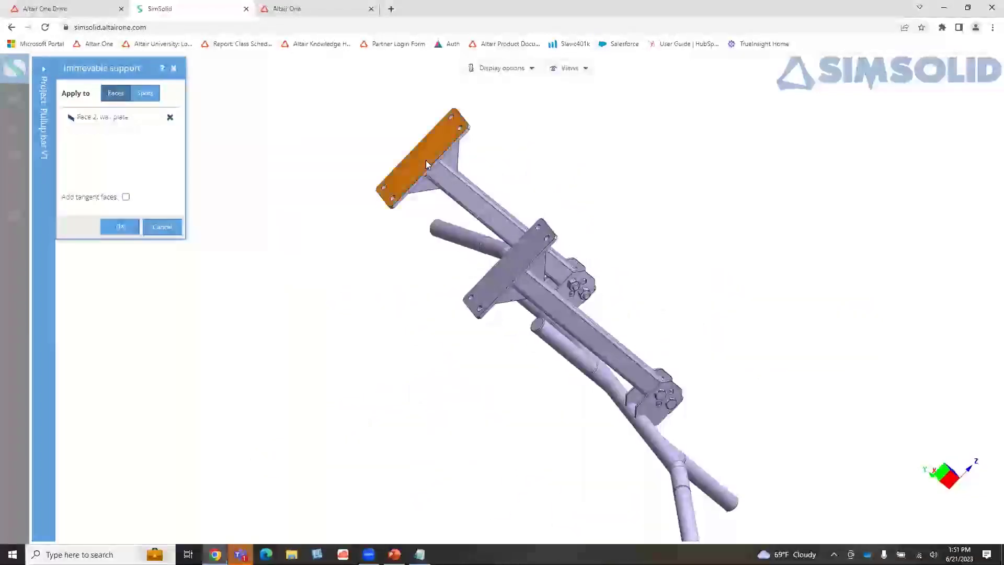
left_click(519, 266)
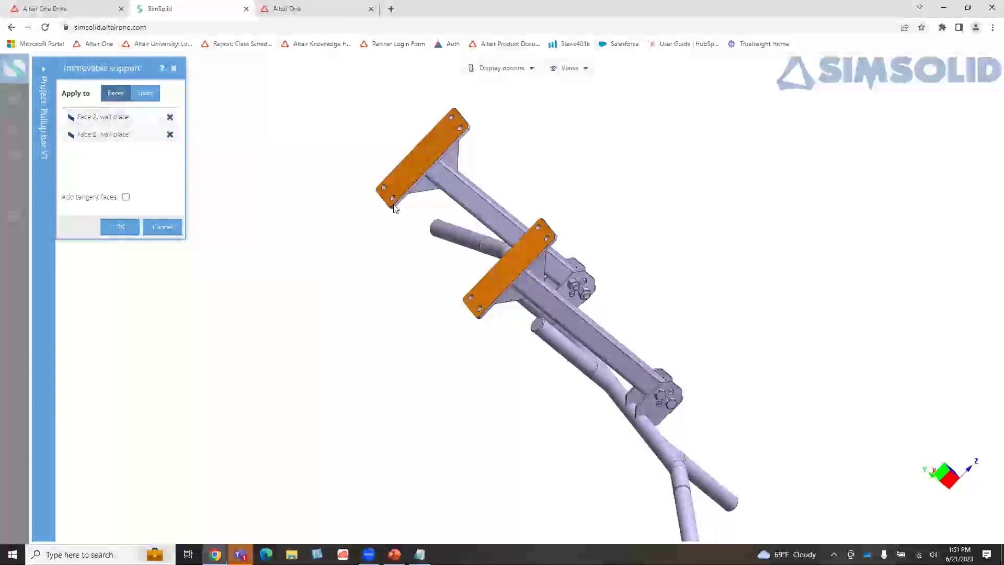
scroll(518, 249, "up", 5)
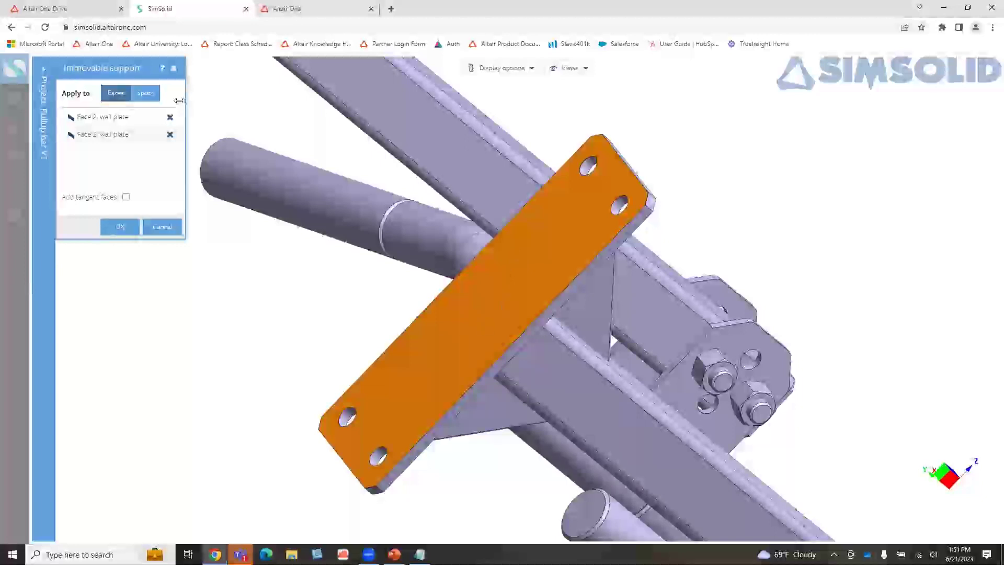
scroll(525, 325, "down", 5)
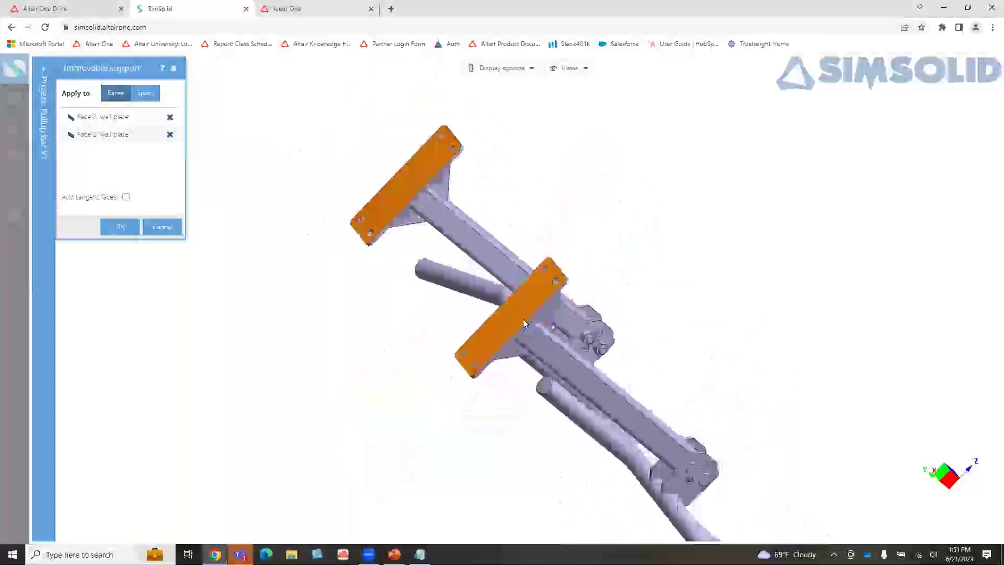
left_click(120, 227)
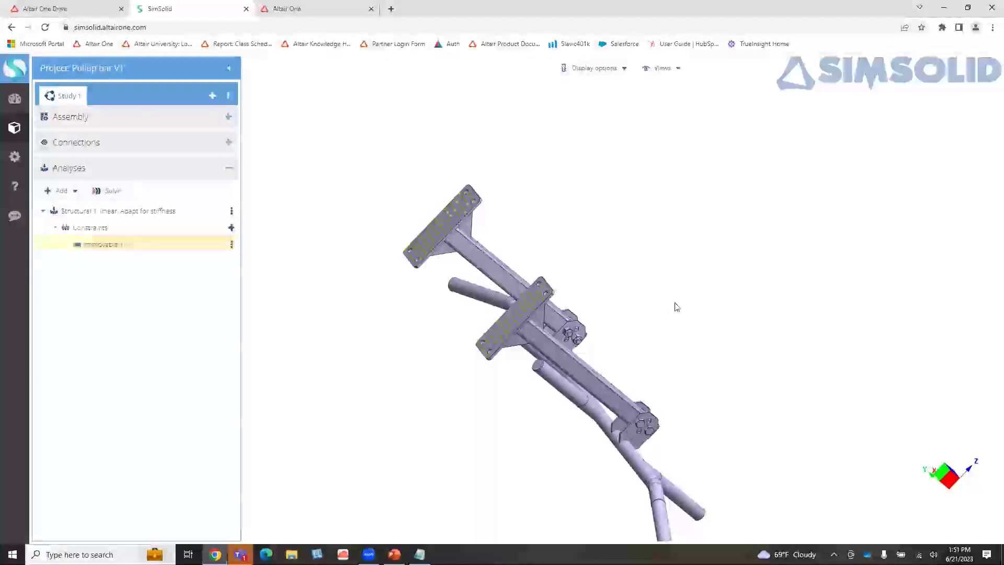
mouse_move(639, 269)
left_mouse_down()
mouse_move(516, 243)
mouse_move(641, 283)
left_mouse_up()
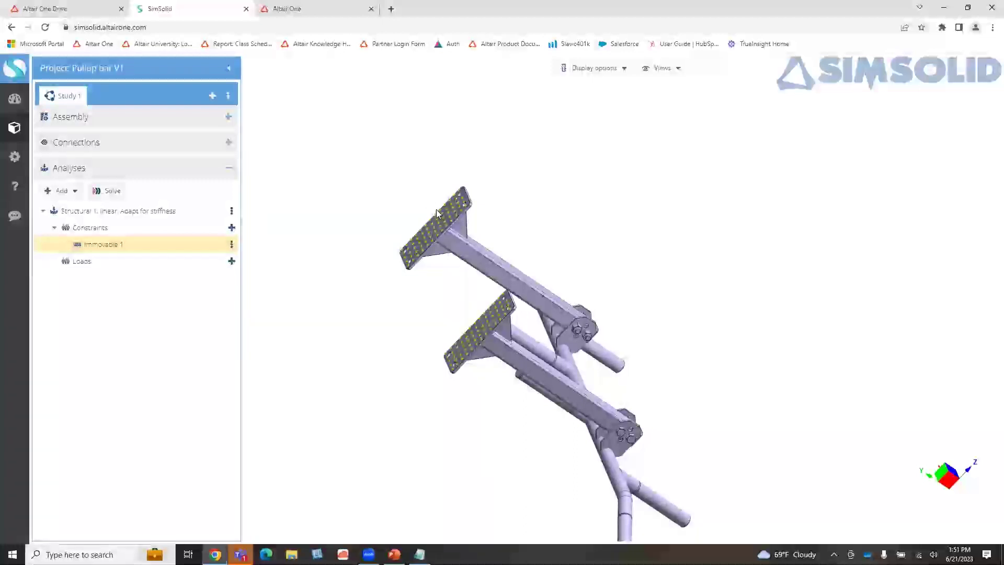
Step: Reopen the wall plates' immovable support to review its selected faces, and leave it without changes
right_click(123, 246)
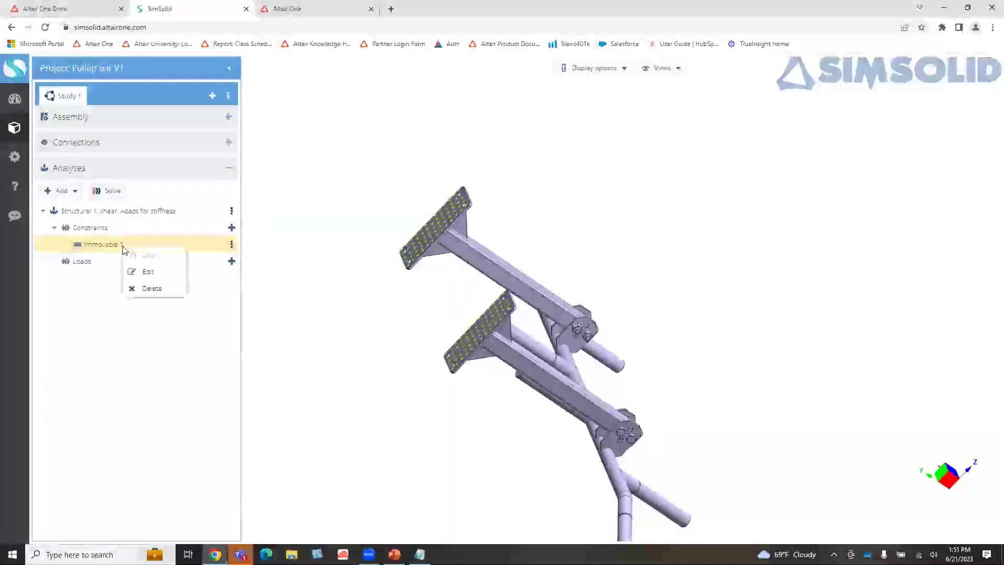
left_click(161, 279)
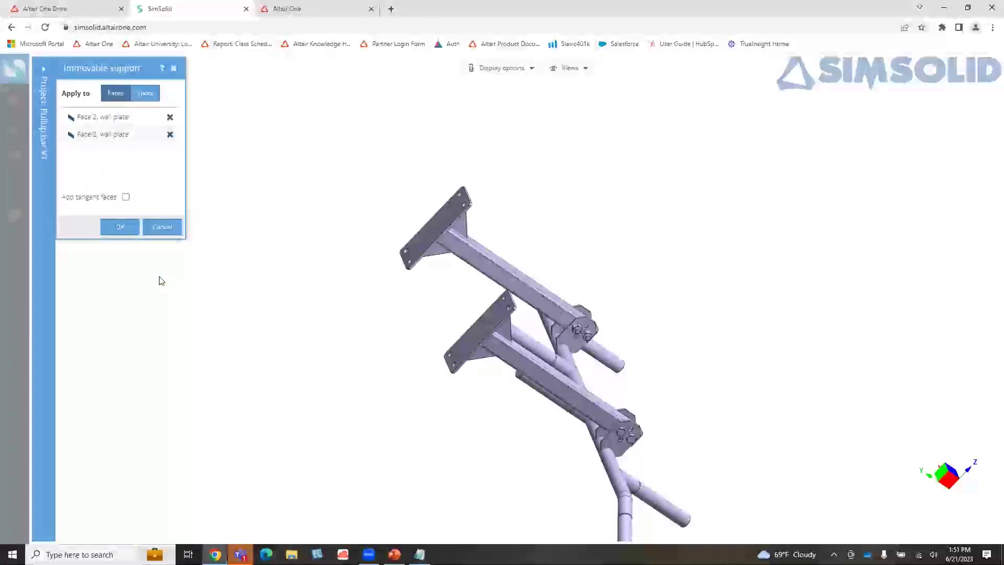
left_click(162, 229)
left_click(231, 244)
Step: Turn on the display of boundary conditions so the wall plates' supports are shown while the loads group is selected
left_click_drag(654, 329, 438, 279)
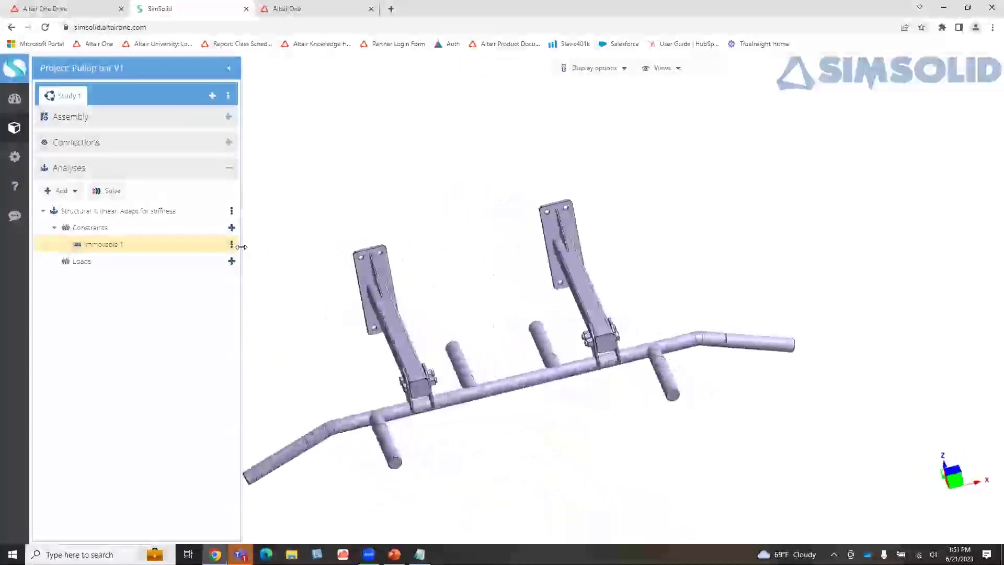
right_click_drag(497, 271, 631, 217)
left_click_drag(622, 220, 594, 223)
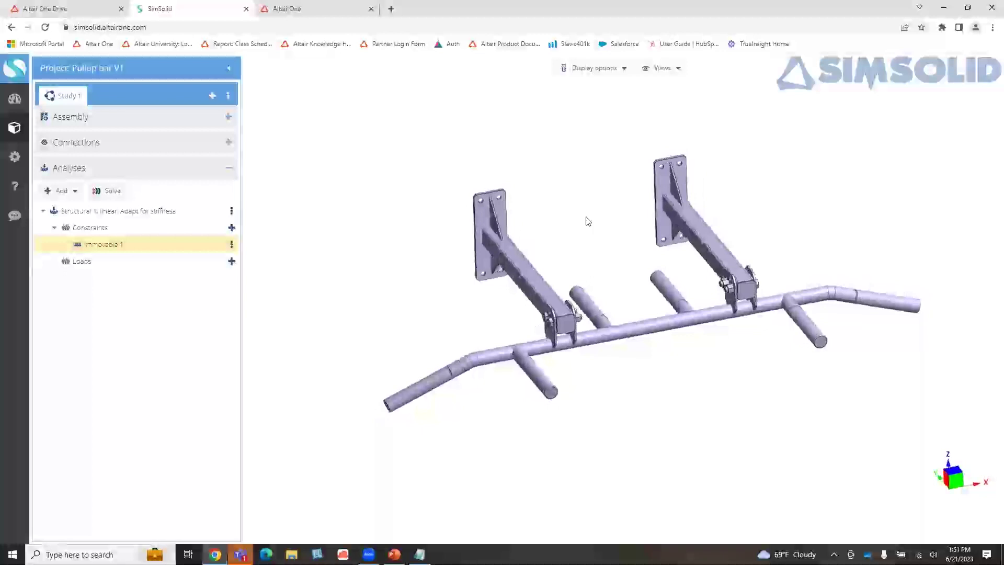
left_click(625, 70)
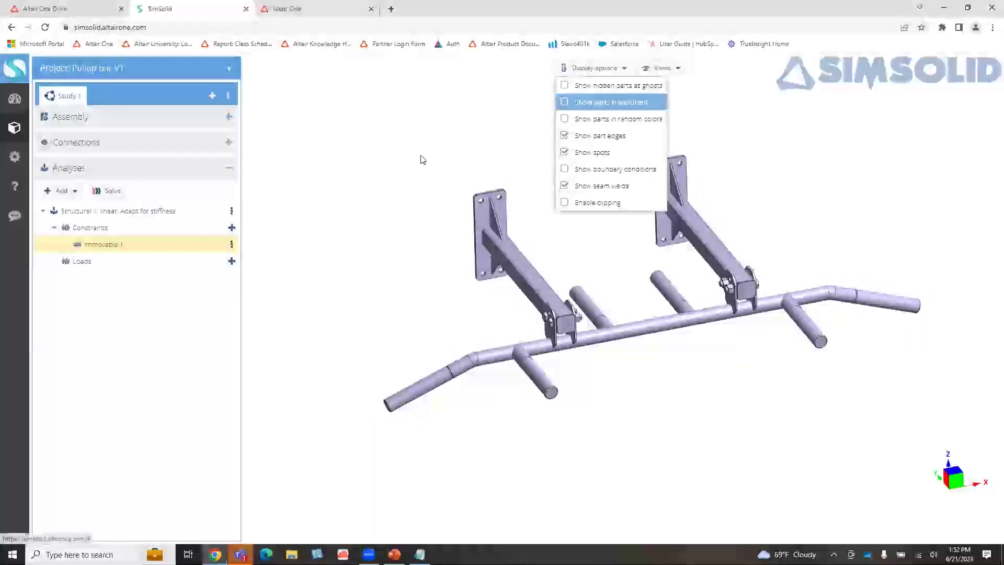
left_click(426, 147)
left_click(624, 70)
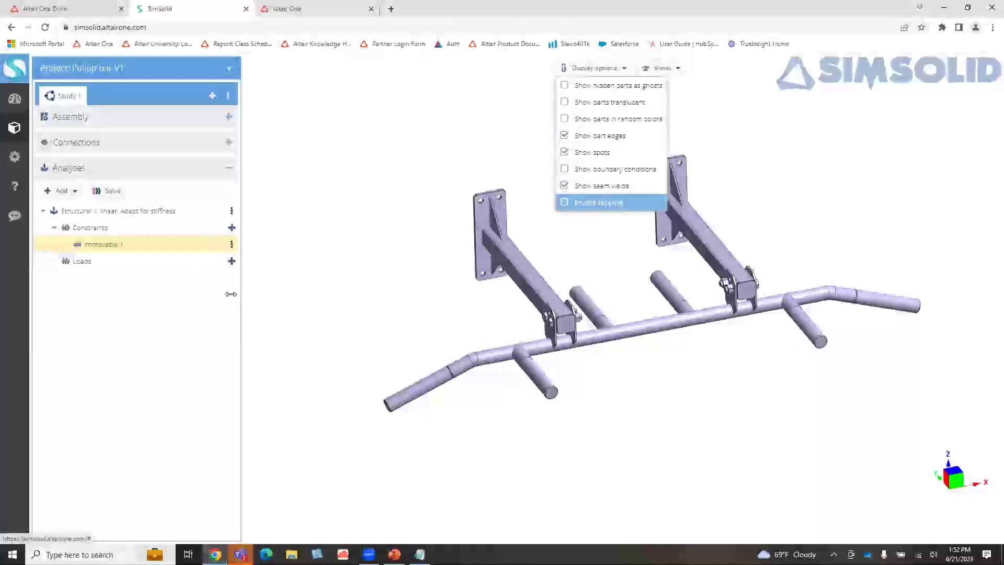
left_click(149, 266)
left_click_drag(425, 268, 502, 260)
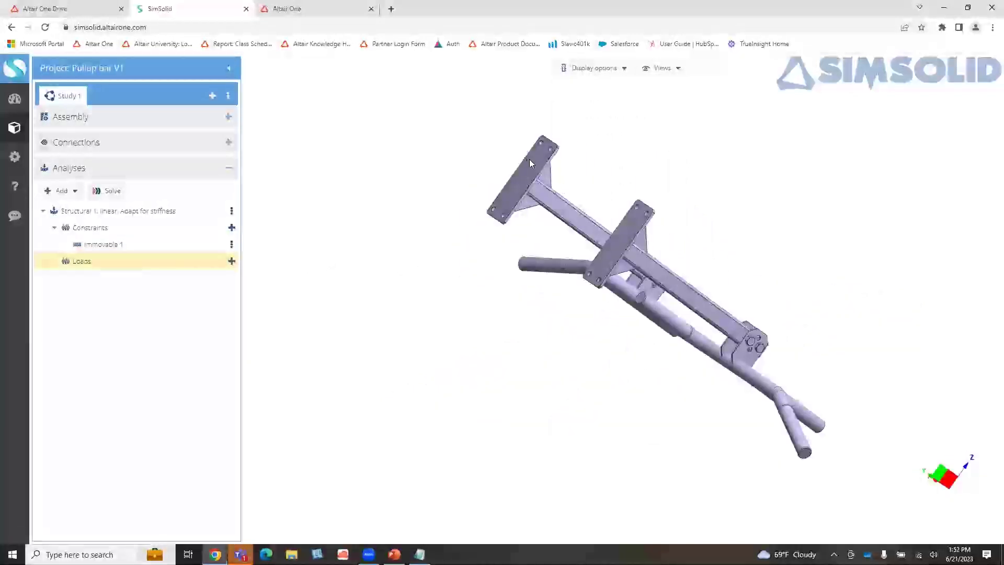
left_click_drag(717, 261, 629, 88)
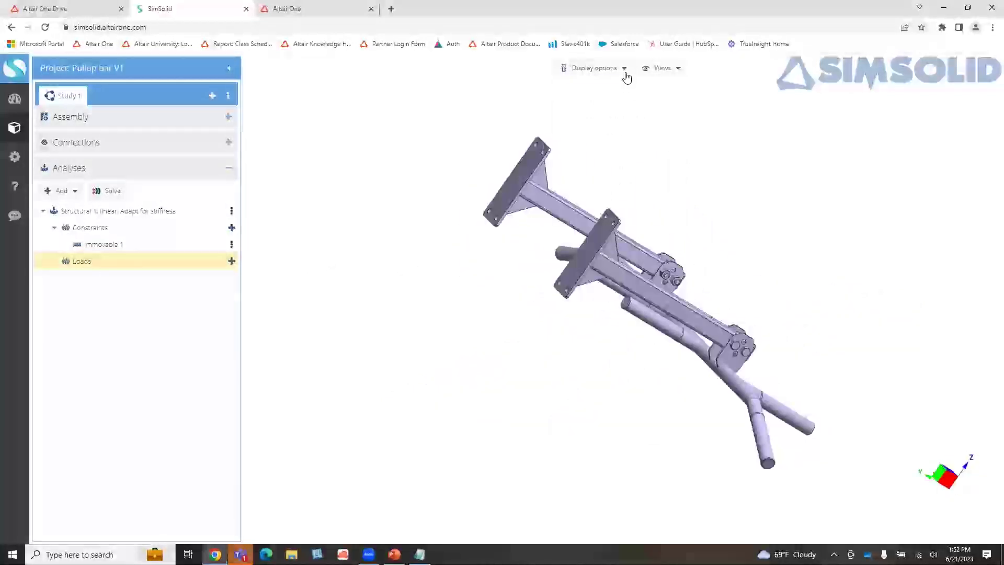
left_click(624, 70)
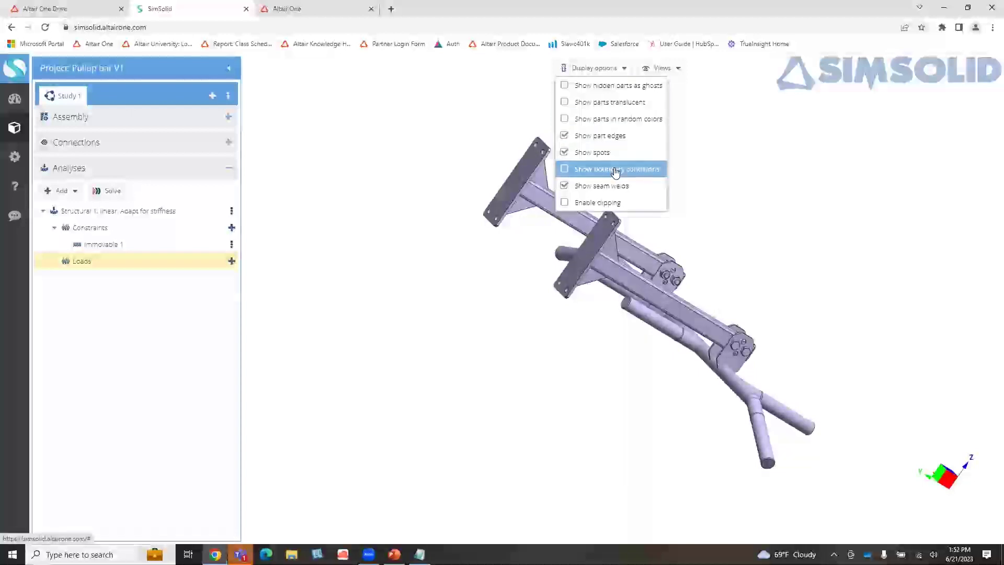
left_click(493, 339)
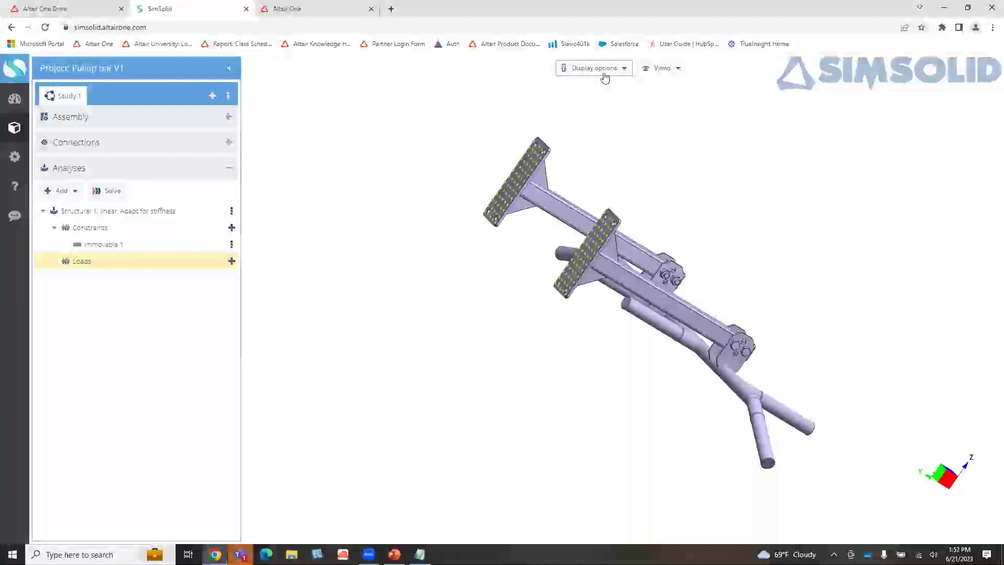
left_click_drag(703, 195, 641, 219)
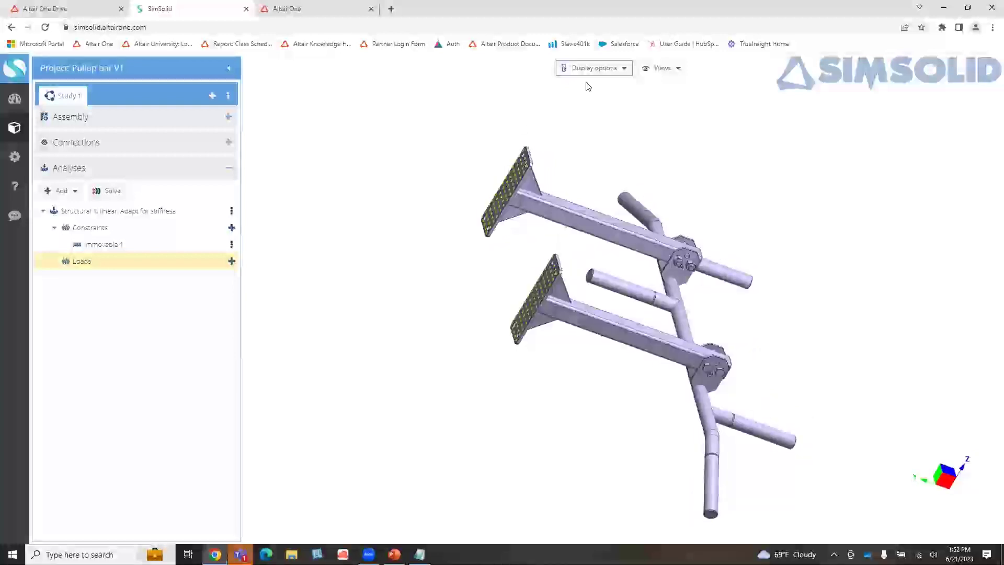
Step: Toggle the display of boundary conditions in the model view and turn the assembly to face the front of the bar
left_click(621, 73)
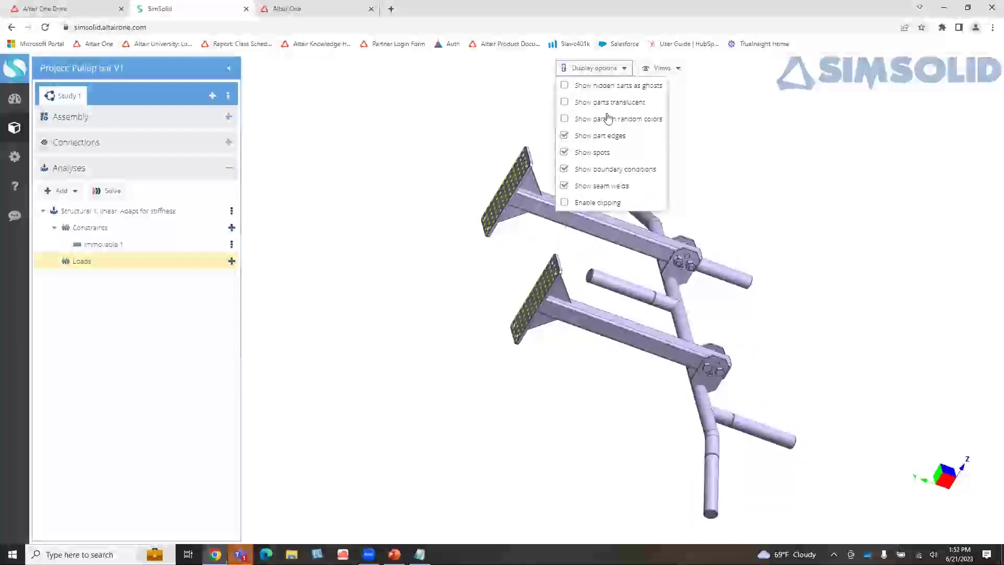
left_click(611, 174)
left_click_drag(809, 298, 570, 348)
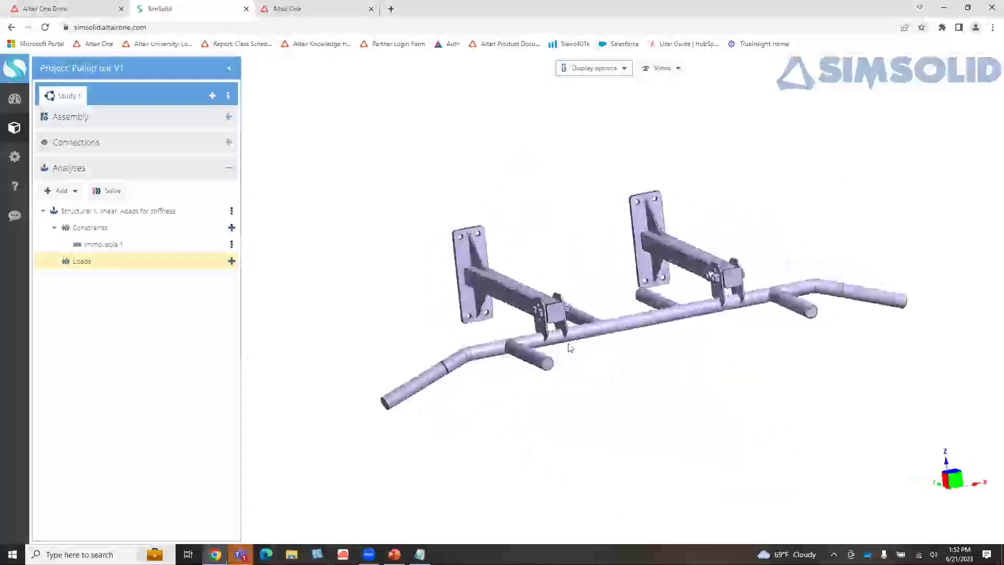
Step: Apply a force load of -300 lbf along Z to the outer faces of both end handles of the pull-up bar
left_click(231, 264)
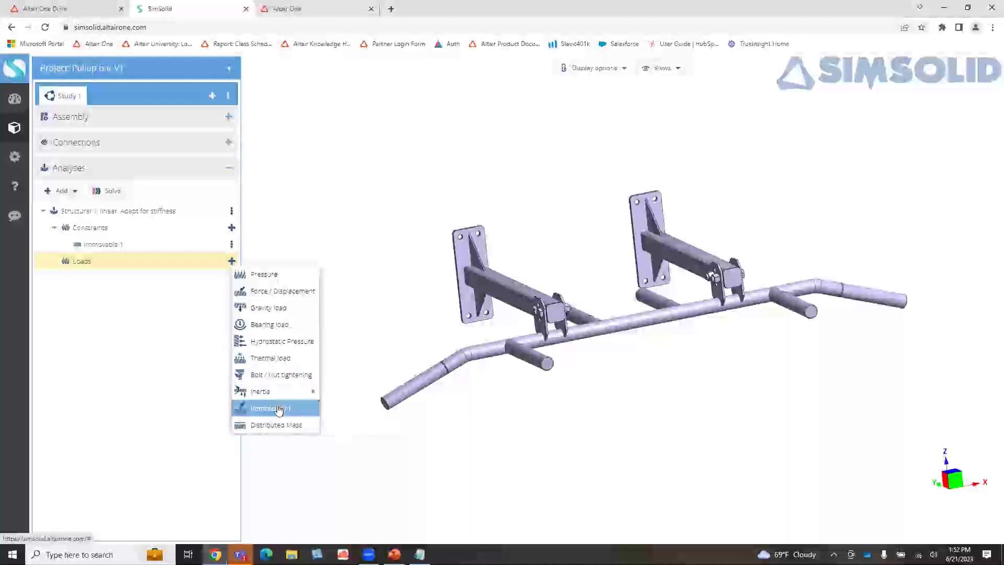
mouse_move(280, 397)
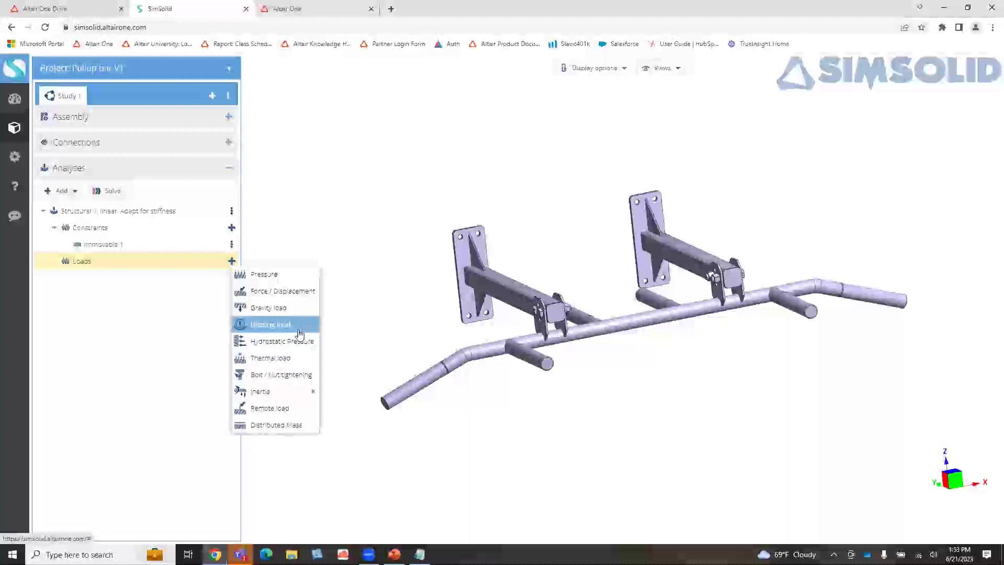
left_click(287, 299)
left_click(414, 387)
left_click(889, 299)
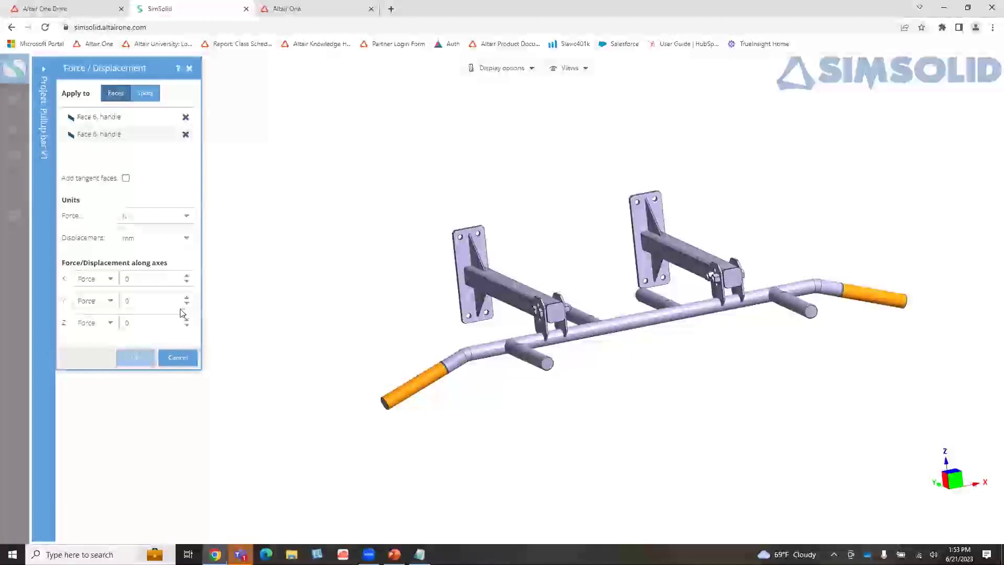
left_click(187, 216)
left_click(157, 249)
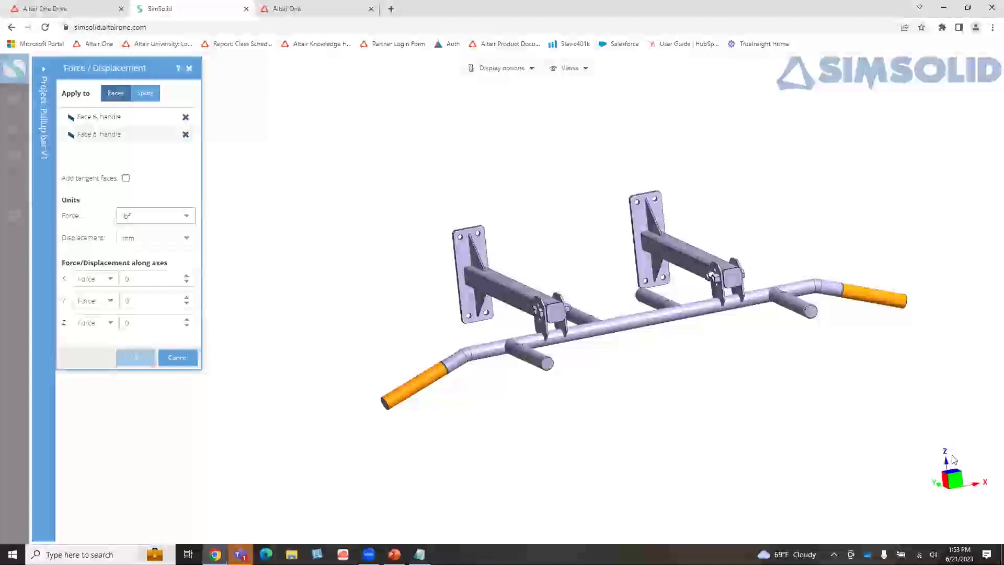
left_click(154, 321)
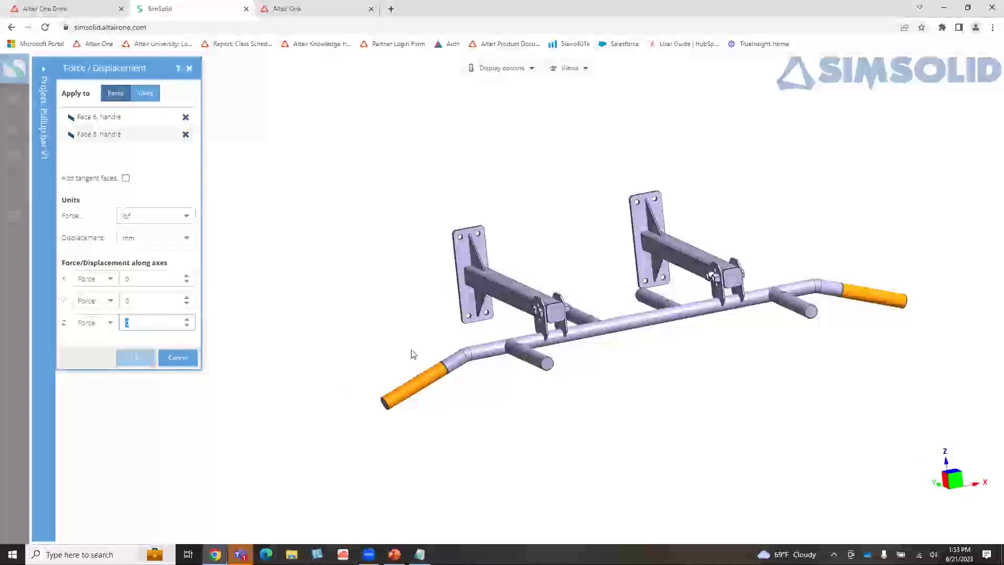
type("-300")
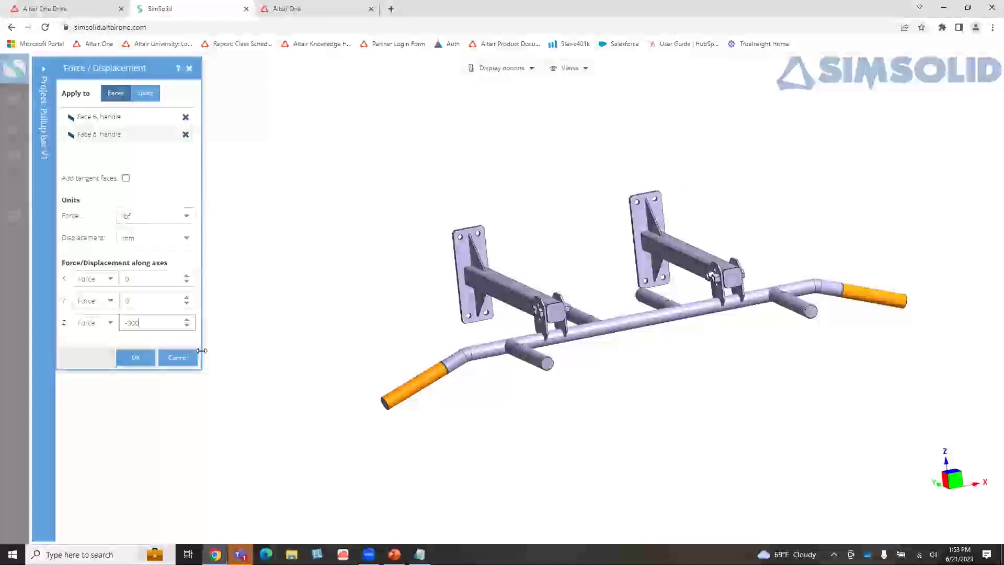
left_click(135, 358)
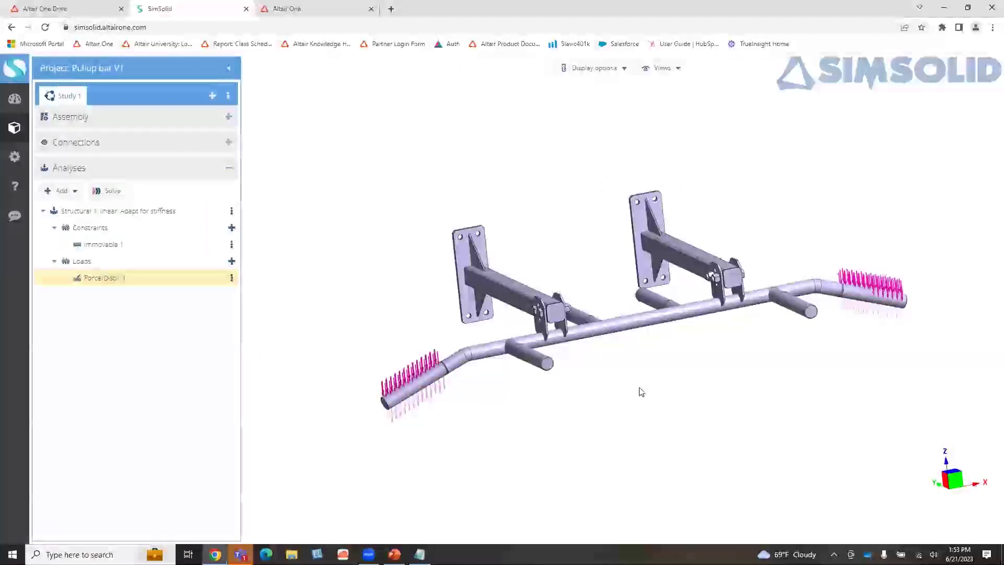
left_click_drag(629, 394, 486, 417)
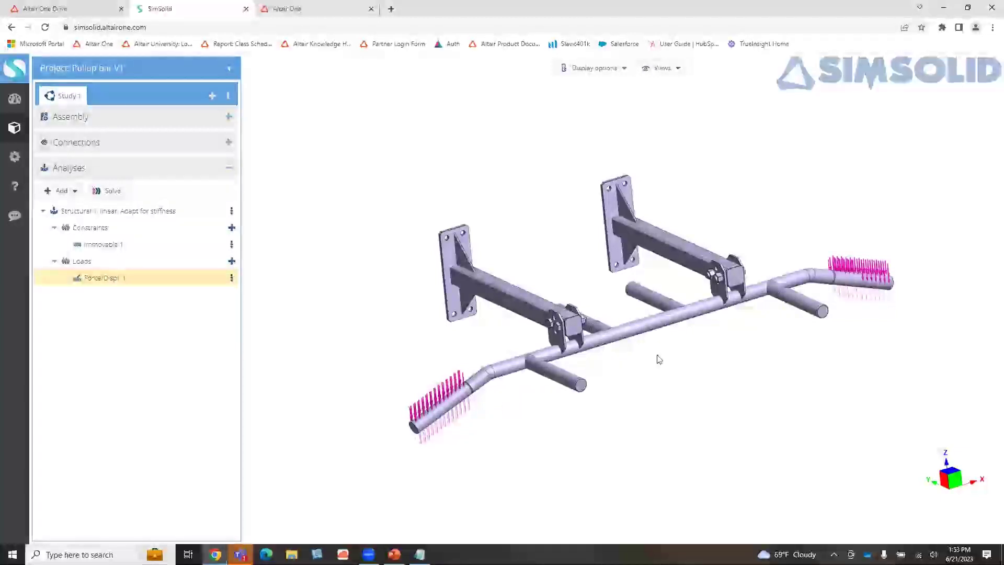
Step: Solve the Structural 1 linear analysis of Study 1
left_click(110, 261)
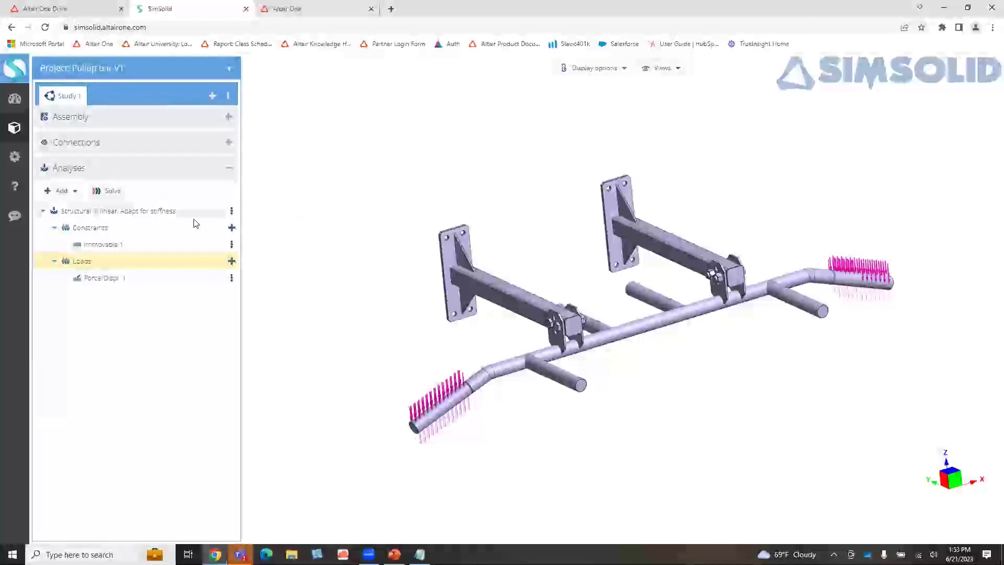
left_click(111, 191)
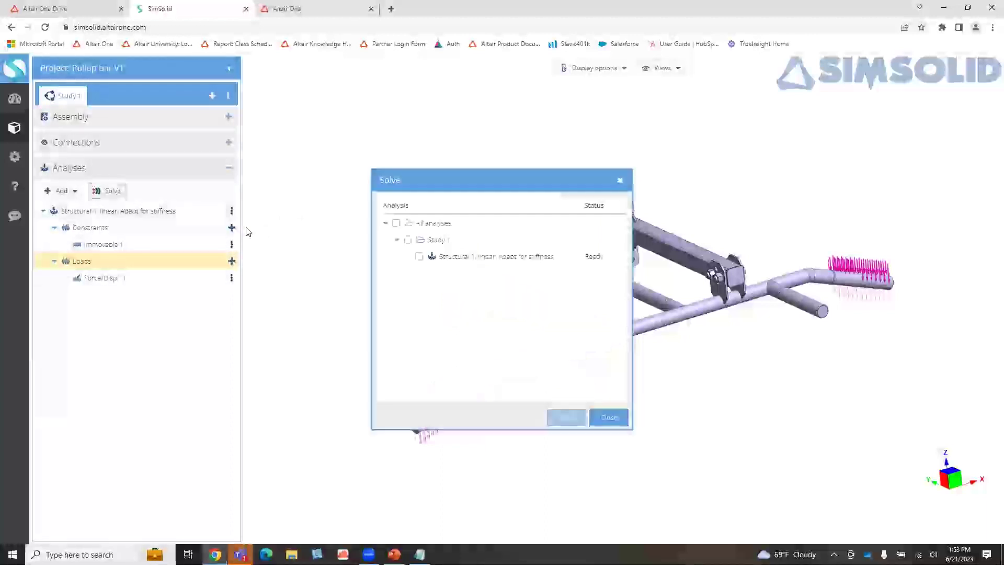
left_click(420, 256)
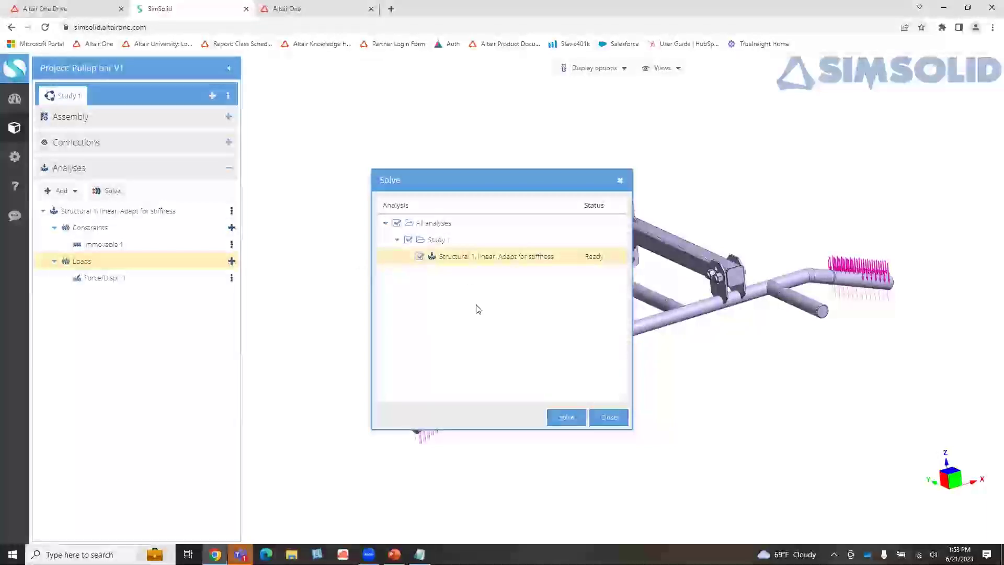
left_click(558, 418)
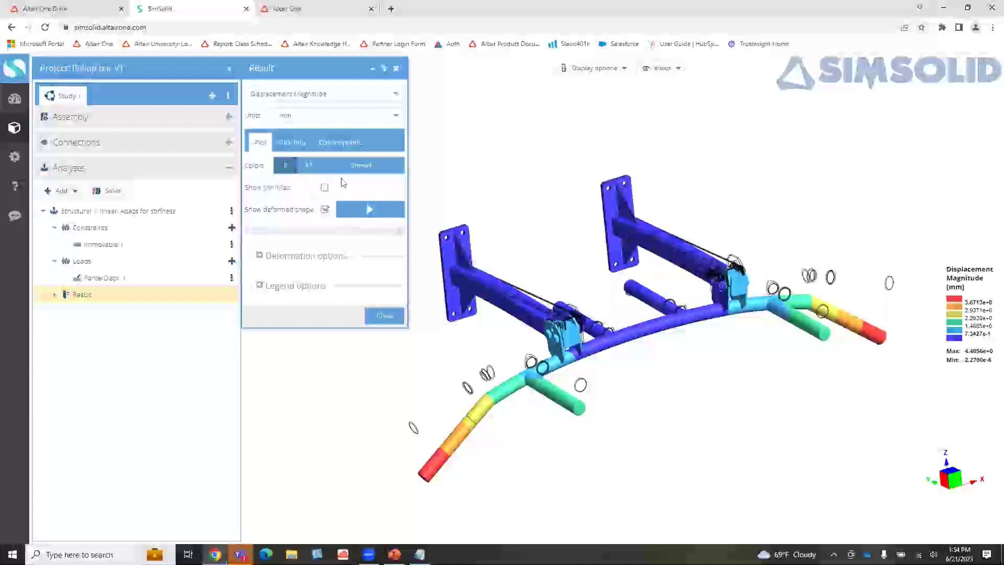
Step: Compare the lower-count and 12-color legends on the displacement magnitude plot, and set its coloring to Smooth
left_click(309, 166)
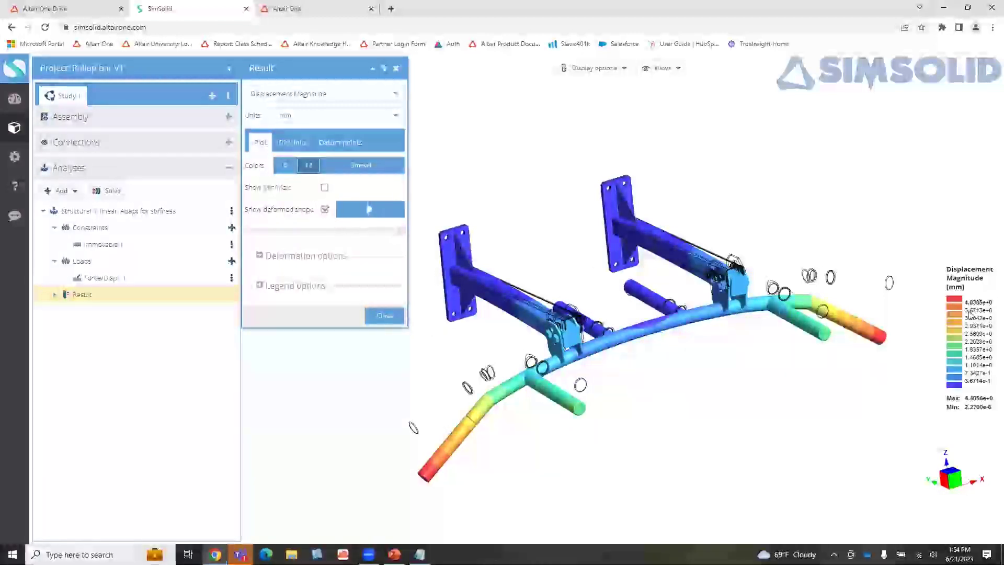
left_click(283, 166)
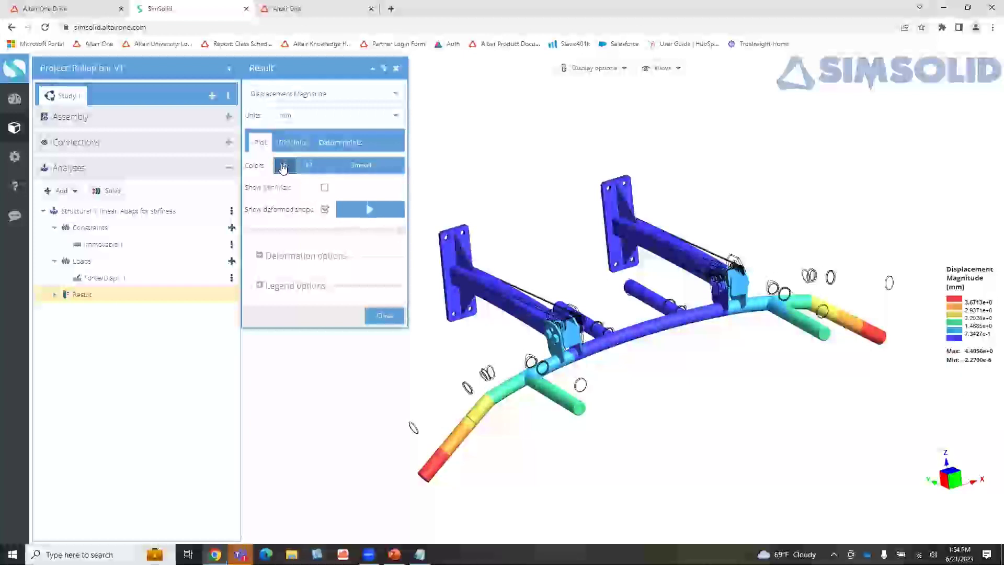
left_click(312, 166)
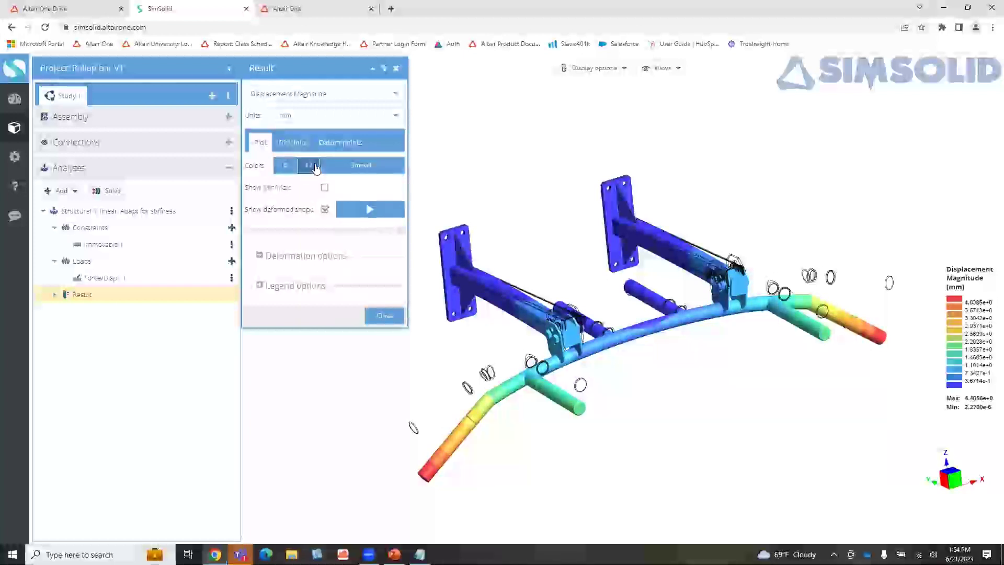
left_click(336, 166)
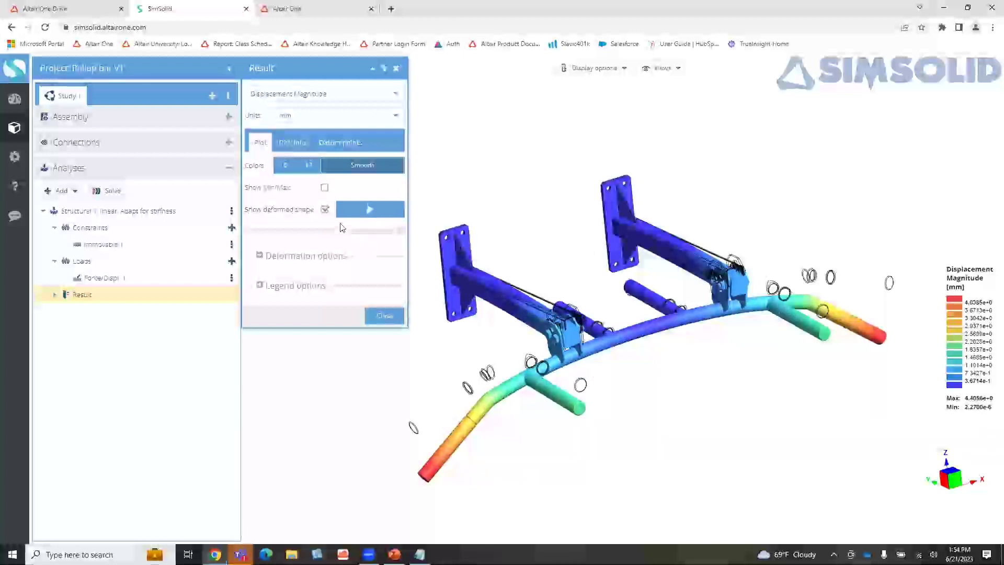
Step: Show the displacement plot's minimum and maximum labels briefly, hide them again, and set the result units to inches
left_click(325, 188)
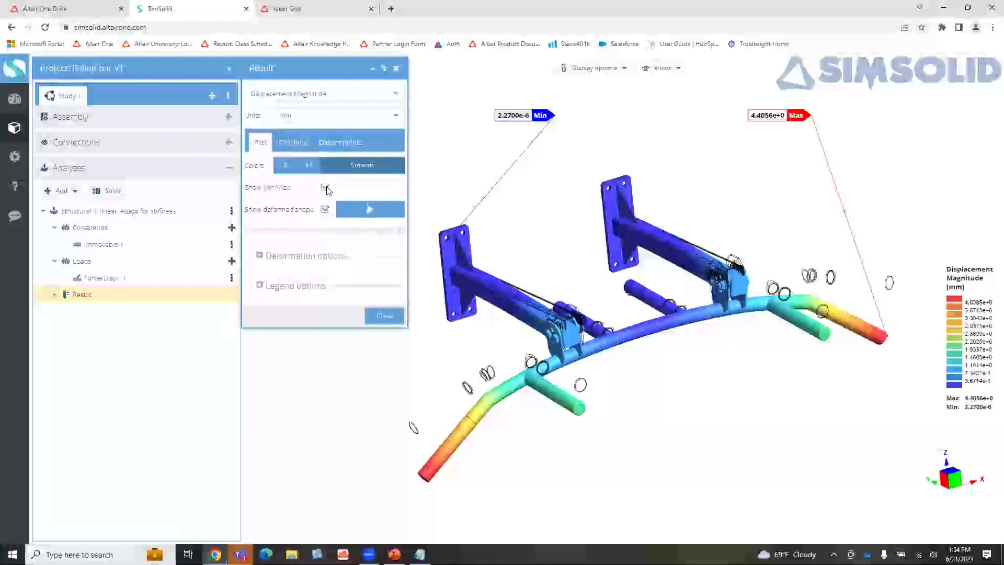
left_click(325, 188)
left_click(355, 114)
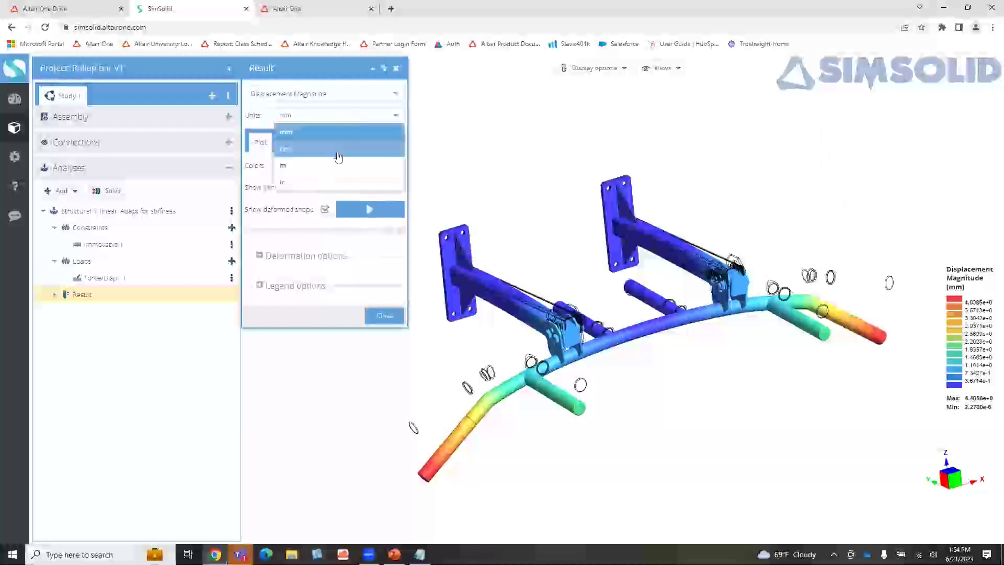
left_click(330, 181)
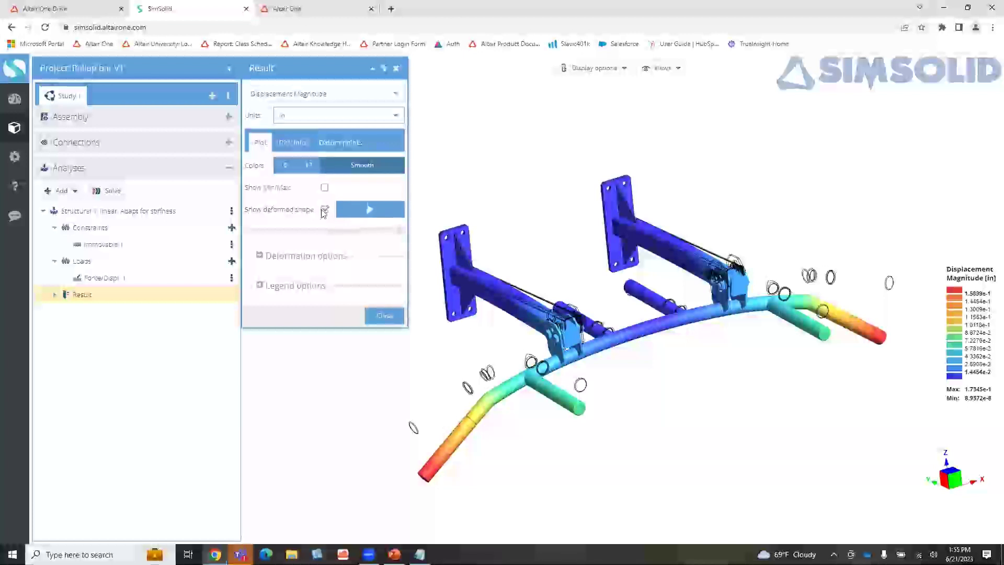
Step: Play and stop the deformation animation, and compare the displacement plot with and without the deformed shape
left_click(377, 211)
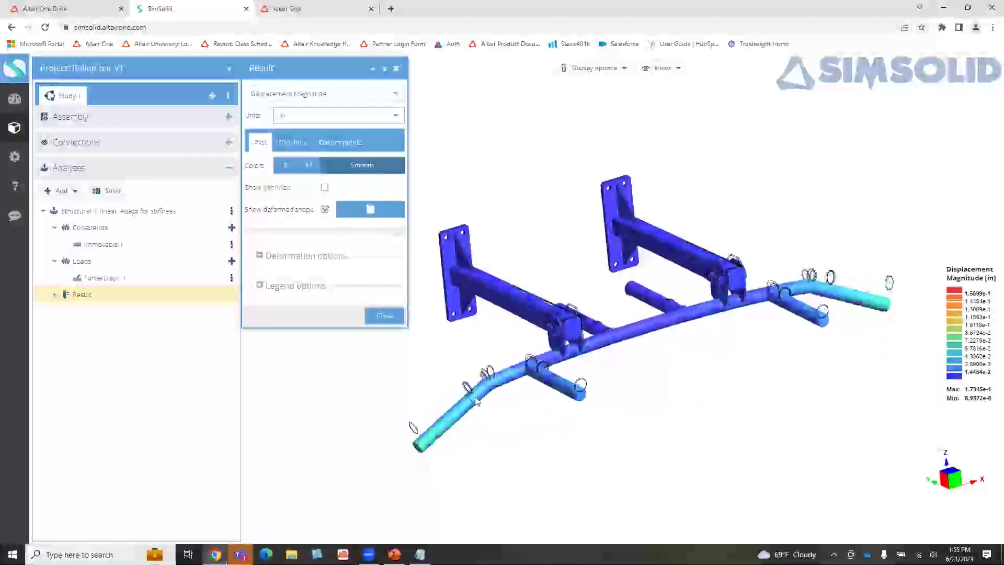
left_click(368, 211)
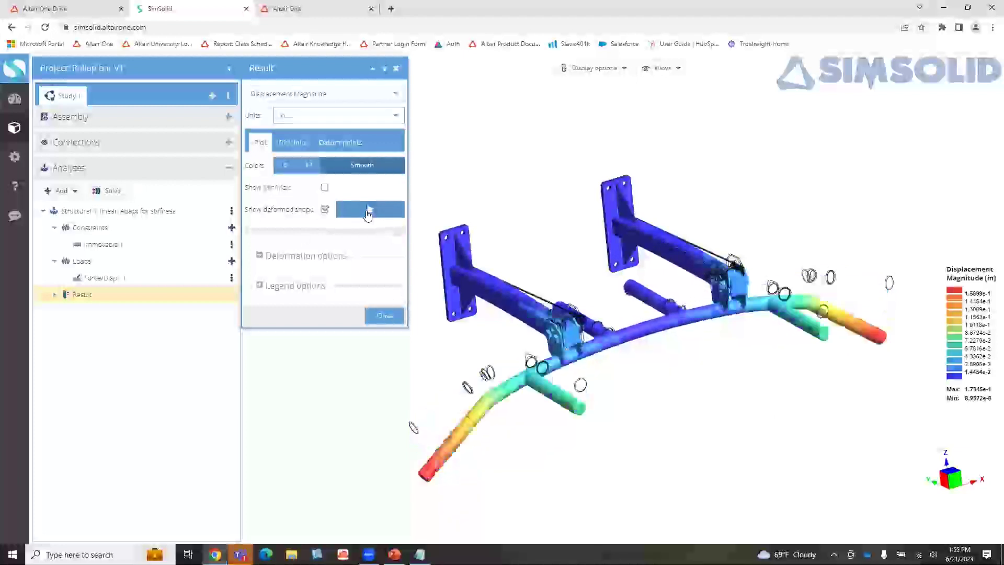
left_click(325, 210)
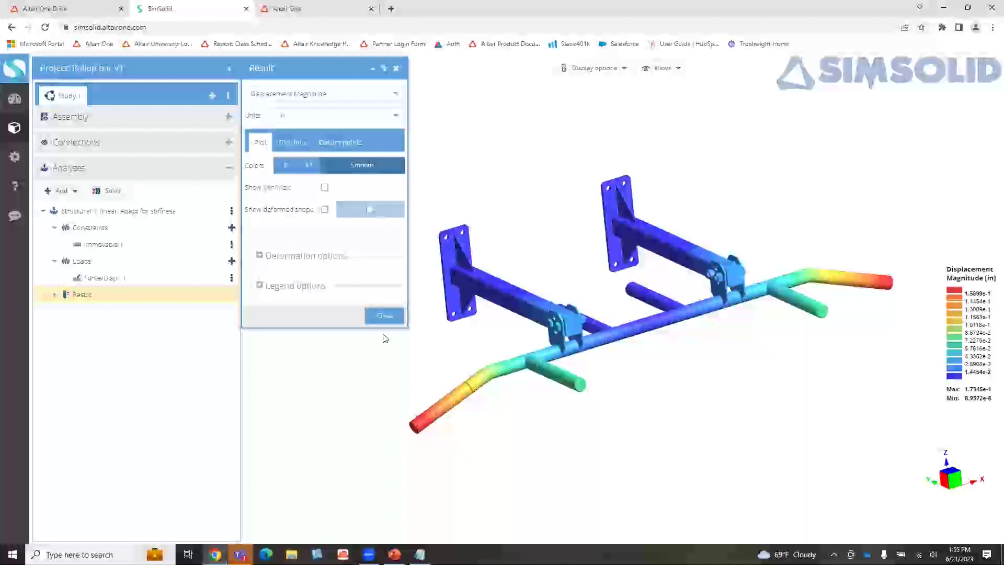
left_click(325, 209)
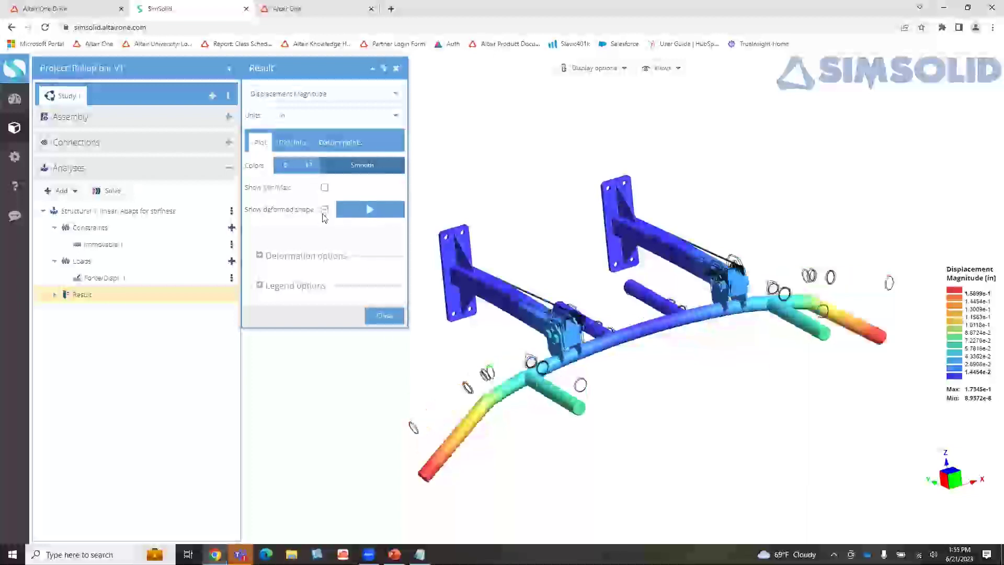
Step: Adjust the deformation scale factor slightly, and apply legend bounds from 0 to 0.07 in to the displacement plot
left_click(261, 257)
mouse_move(312, 327)
left_mouse_down()
mouse_move(354, 332)
mouse_move(311, 336)
left_mouse_up()
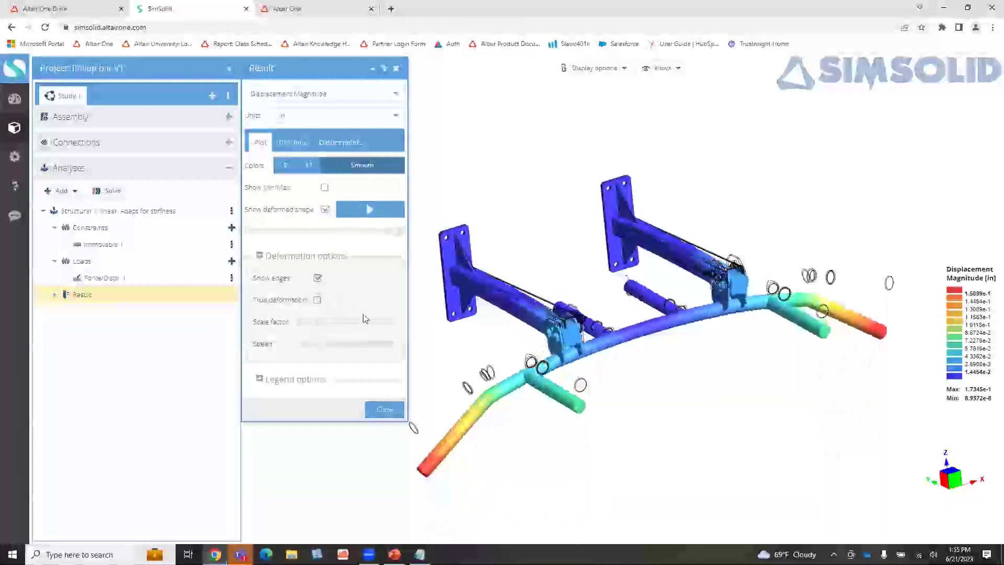
left_click(260, 379)
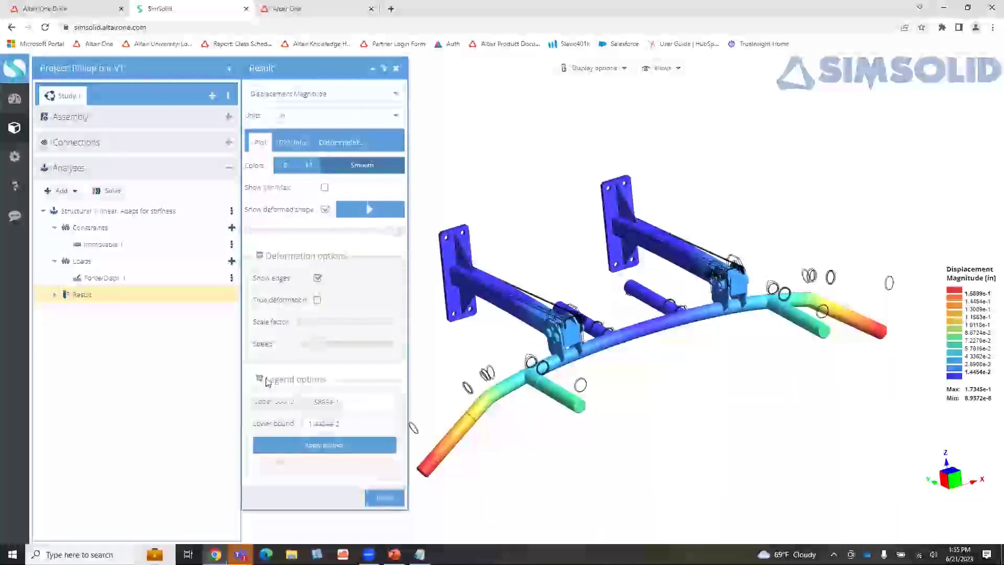
triple_click(355, 428)
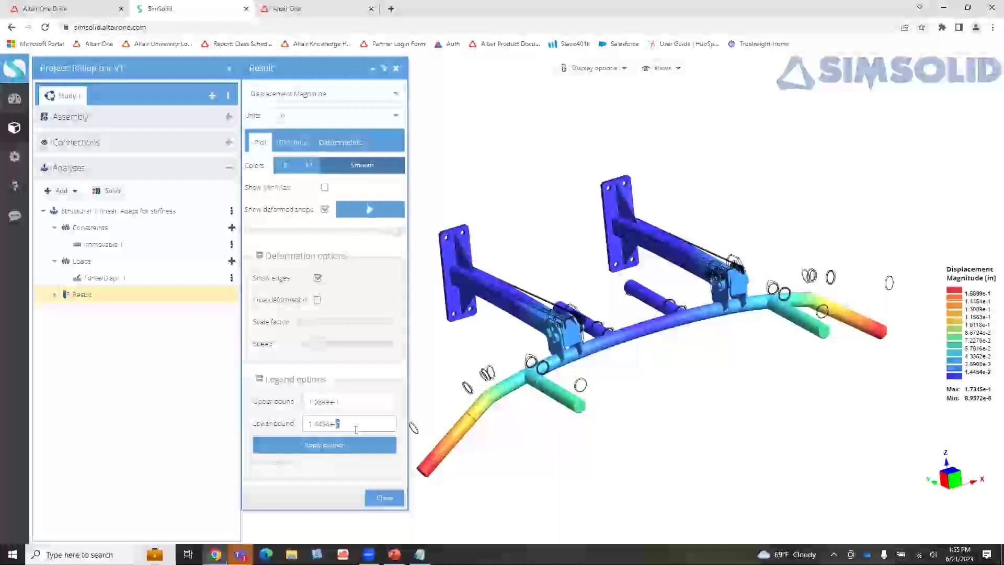
type("0")
left_click(350, 402)
triple_click(350, 402)
type("07")
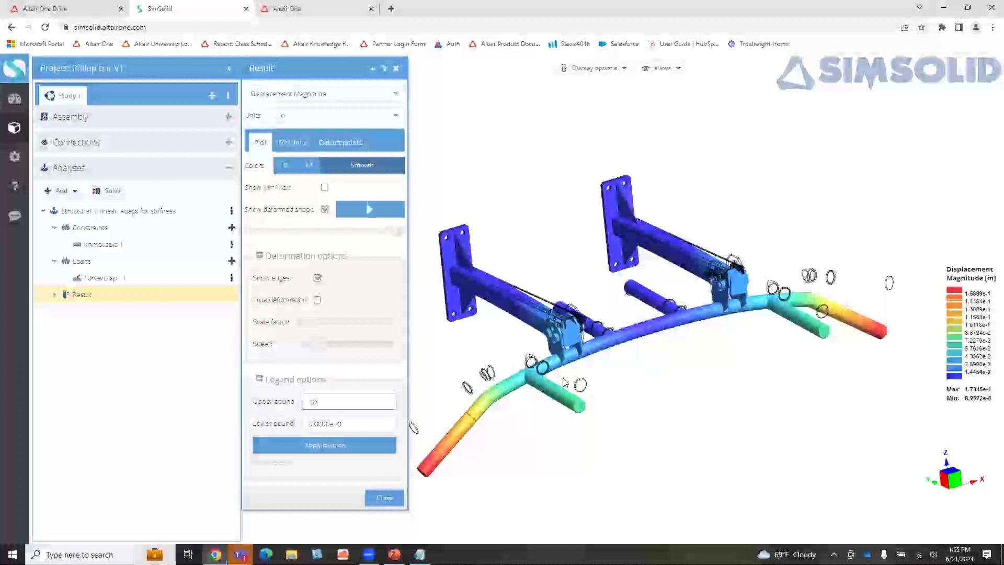
left_click(391, 445)
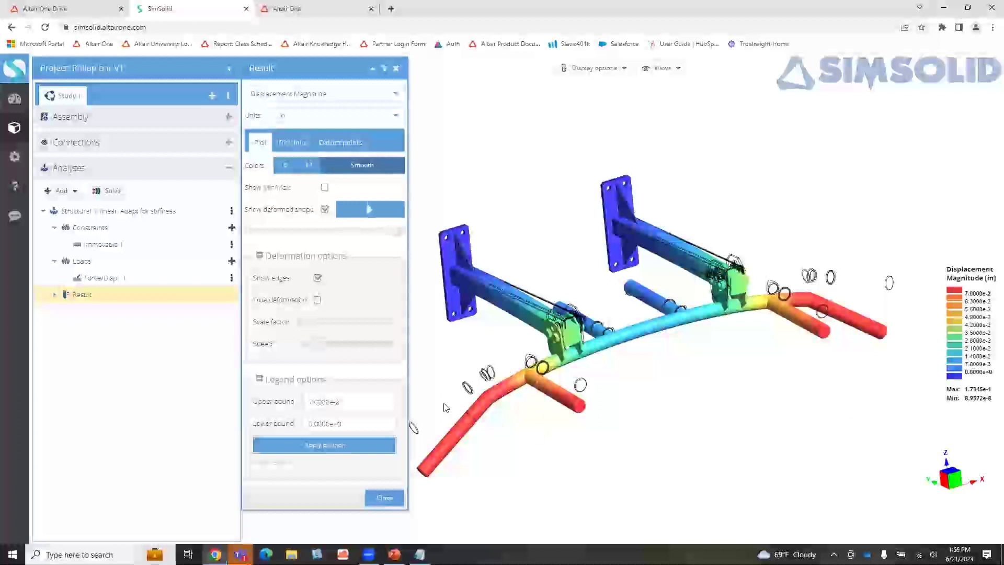
Step: Display the Von Mises Stress results on the pull-up bar, followed by the Safety Factor plot
left_click(311, 97)
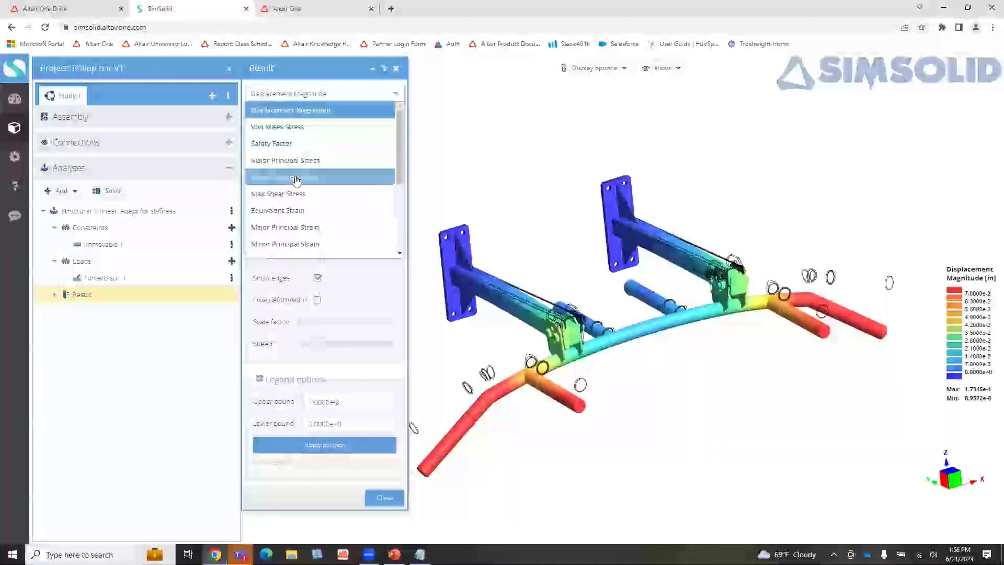
scroll(285, 180, "down", 3)
scroll(298, 186, "up", 3)
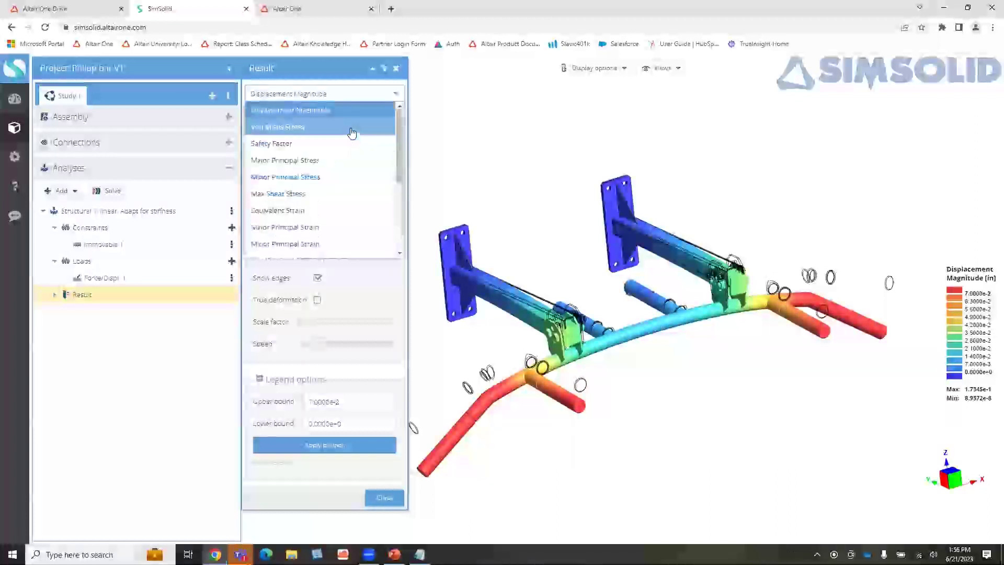
left_click(351, 129)
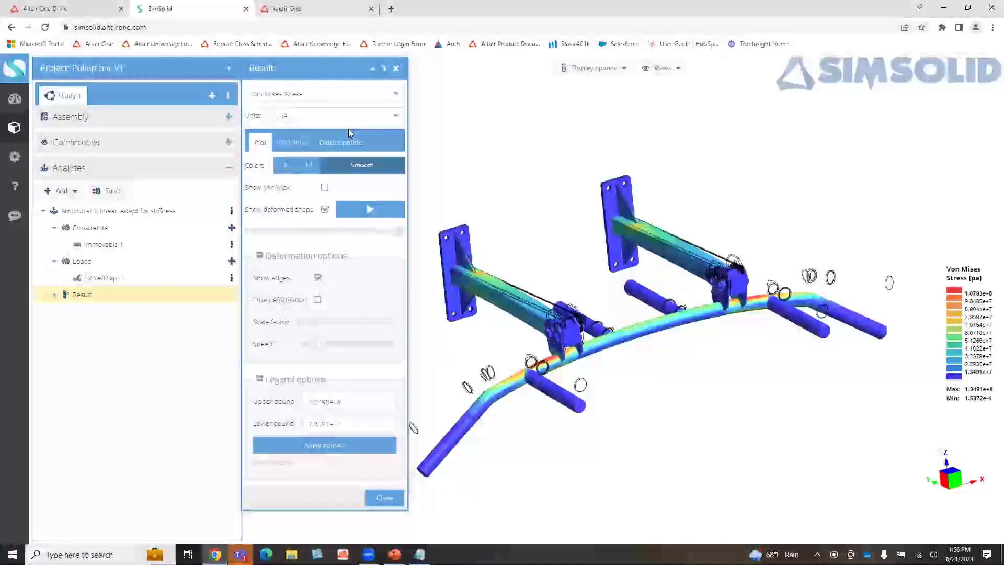
left_click(336, 93)
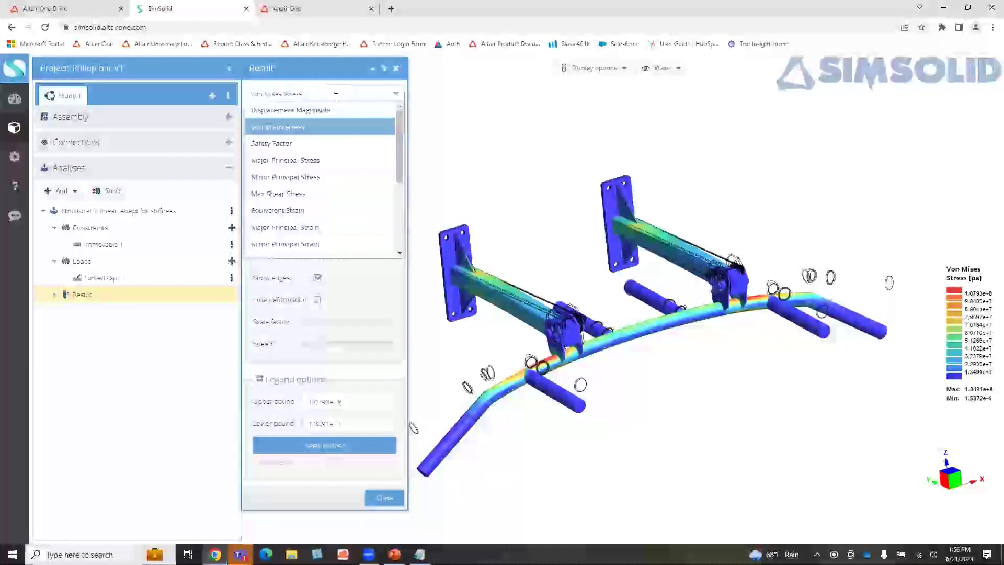
left_click(328, 144)
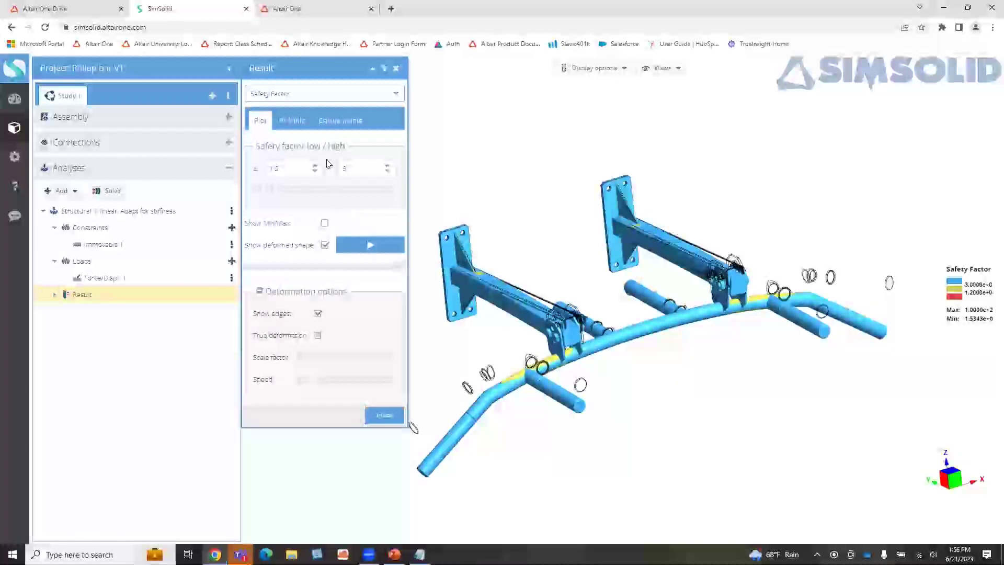
Step: Browse the available result types, close the safety factor plot, and expand the analysis's Result branch
left_click(316, 95)
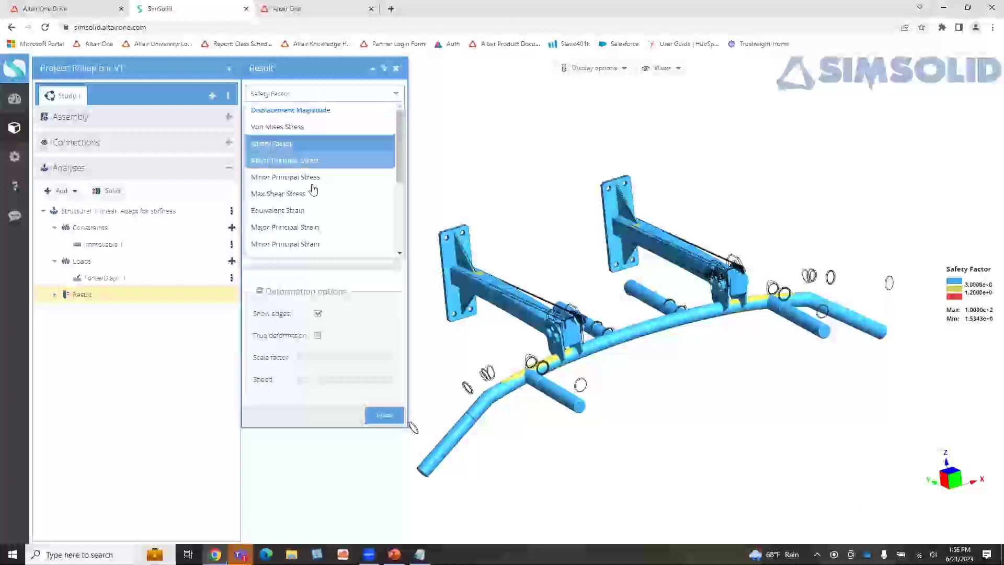
scroll(296, 213, "down", 5)
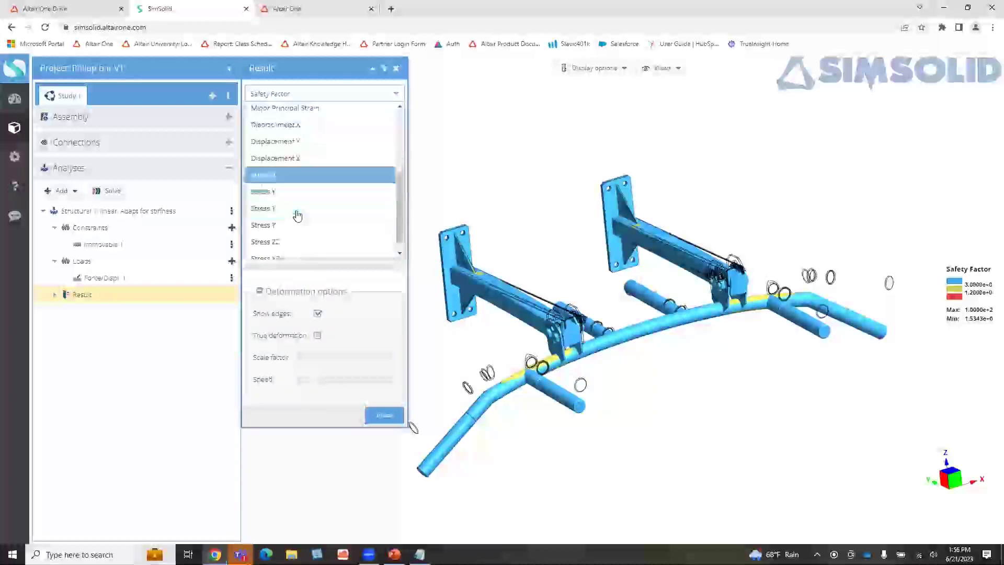
scroll(307, 218, "down", 1)
left_click(384, 415)
left_click(53, 296)
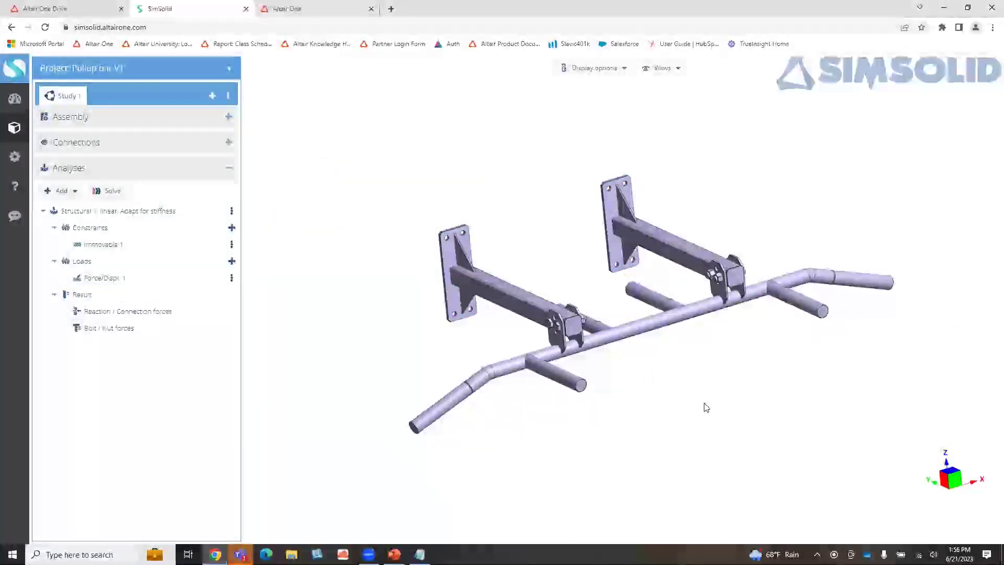
Step: Inspect the bolted joint up close, display the forces on the first, second and fourth bolts, and check the list of nuts
scroll(567, 336, "up", 10)
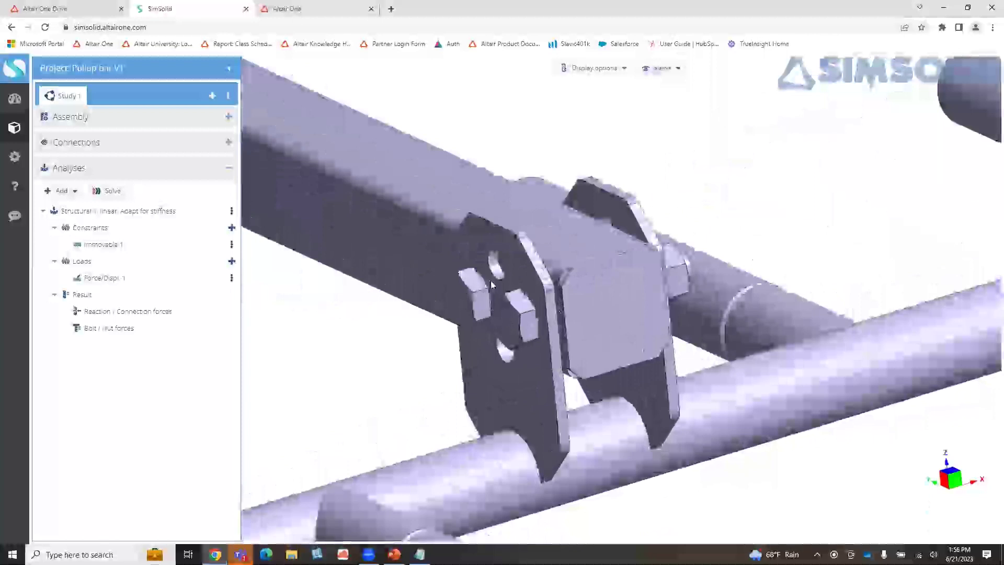
scroll(476, 307, "down", 10)
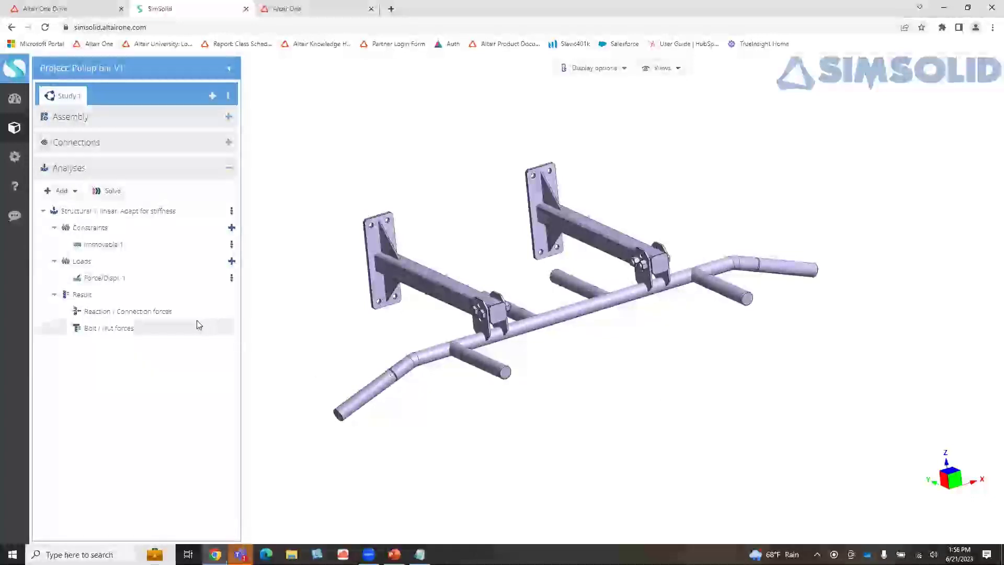
left_click(182, 332)
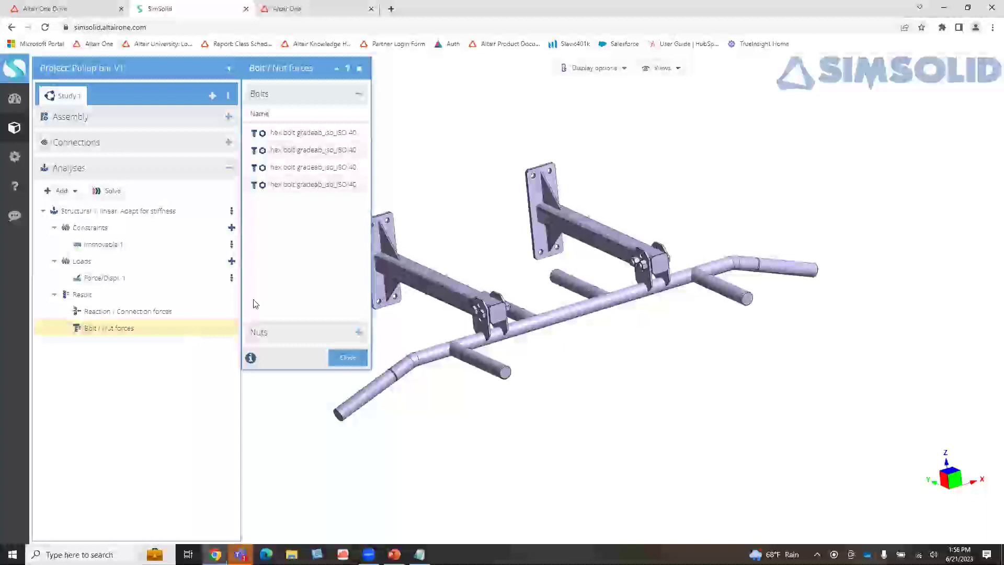
left_click(323, 138)
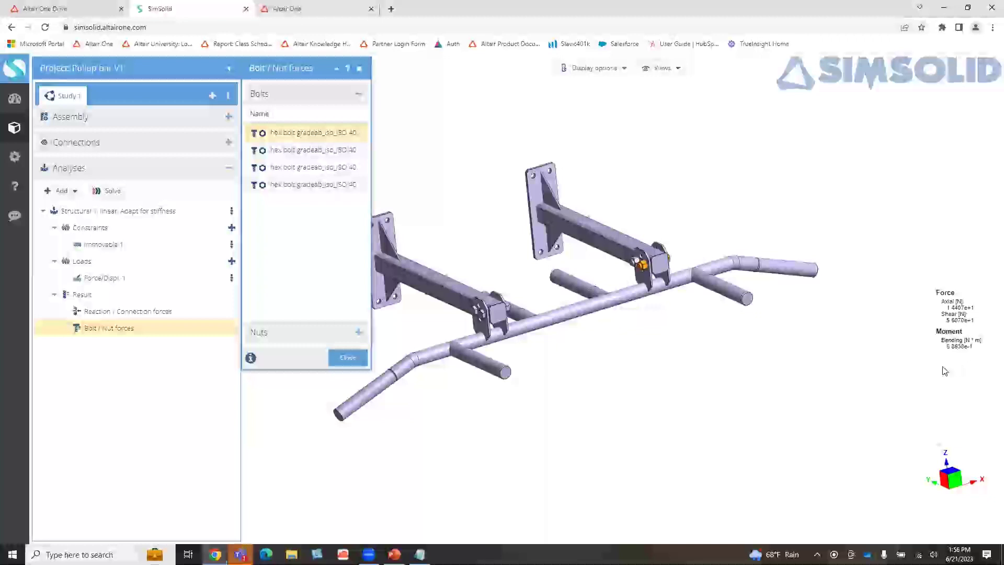
left_click(307, 151)
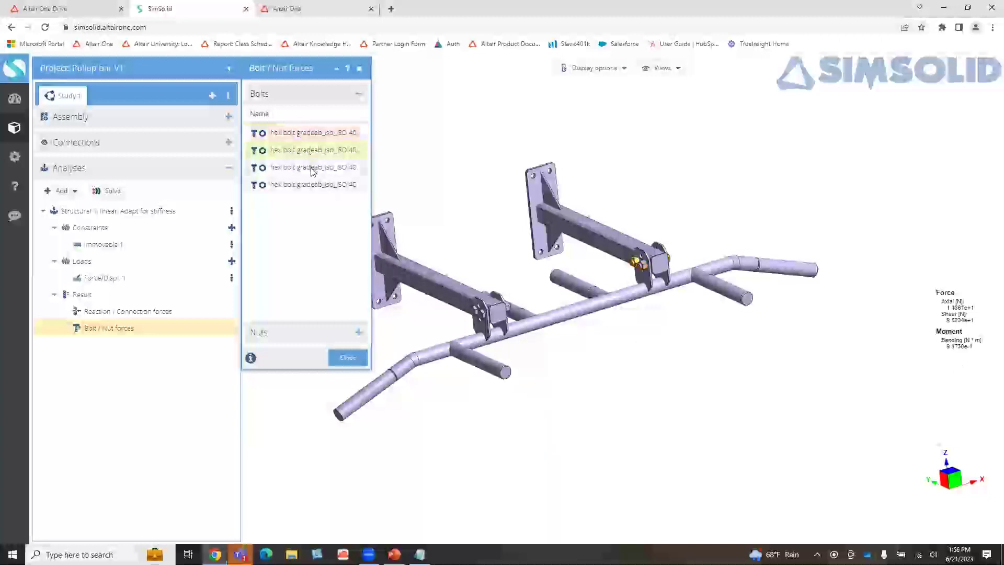
left_click(324, 185)
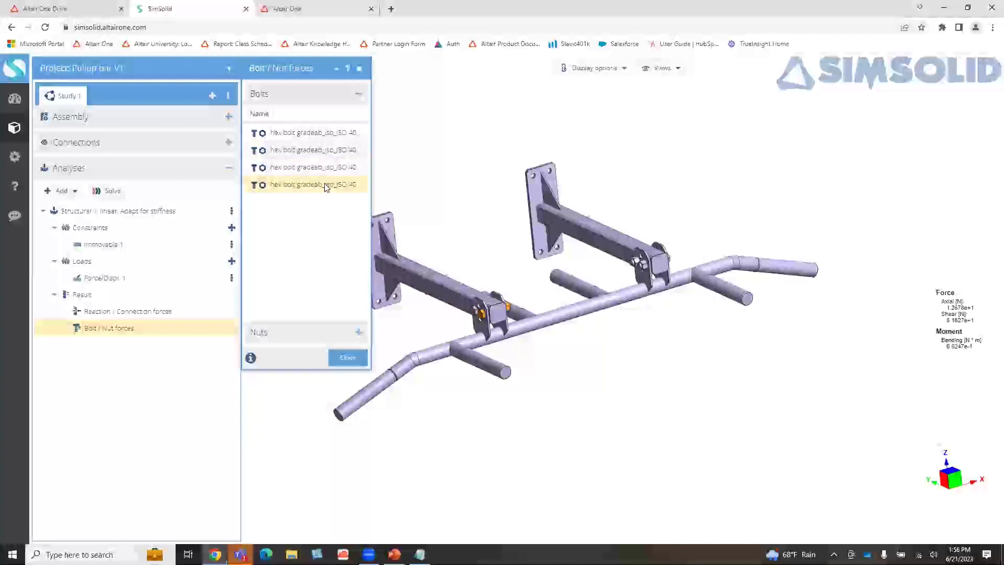
left_click(358, 332)
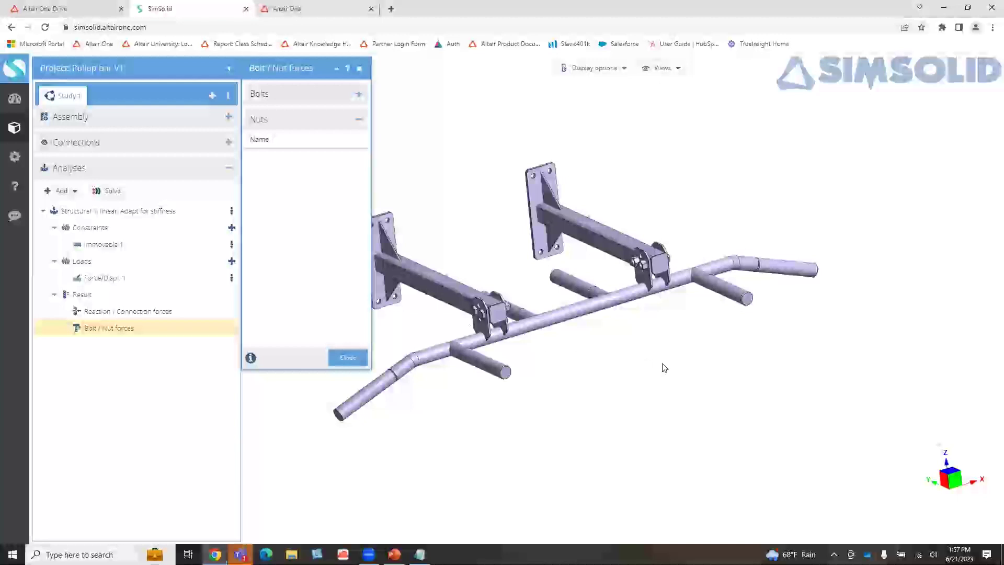
Step: Display the reaction forces and moments at each of the two Immovable 1 supports
left_click(167, 314)
right_click_drag(618, 280, 715, 338)
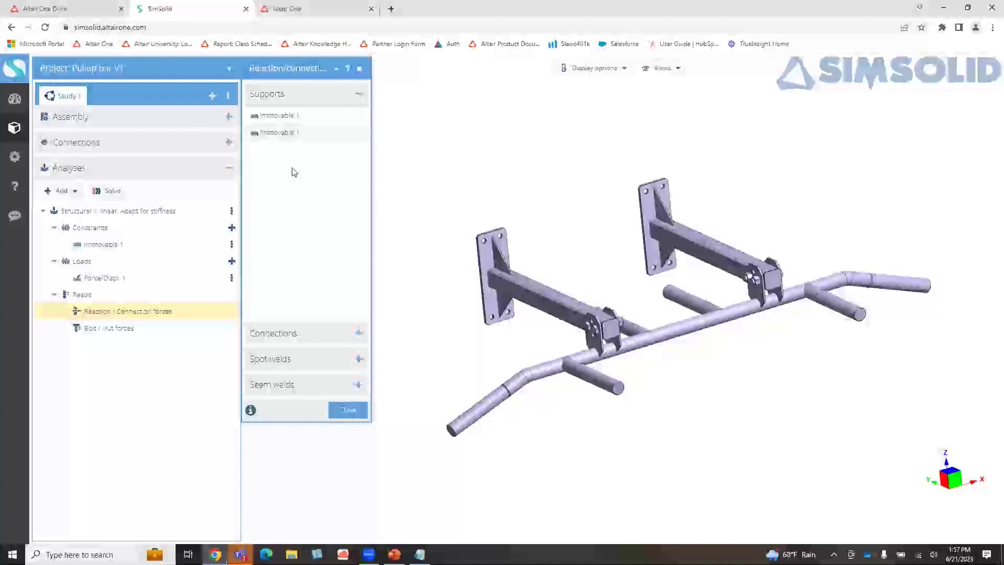
left_click(291, 123)
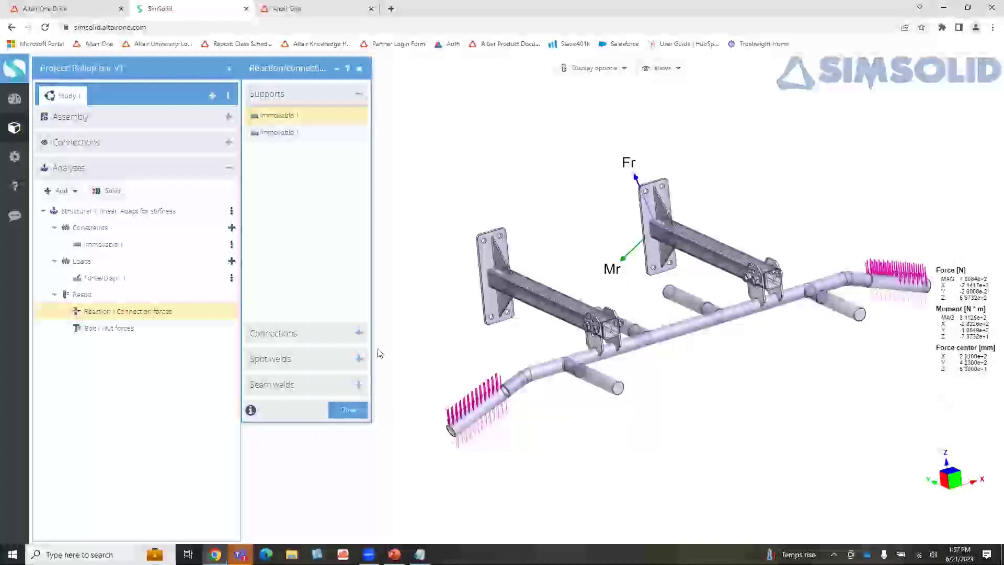
left_click(310, 132)
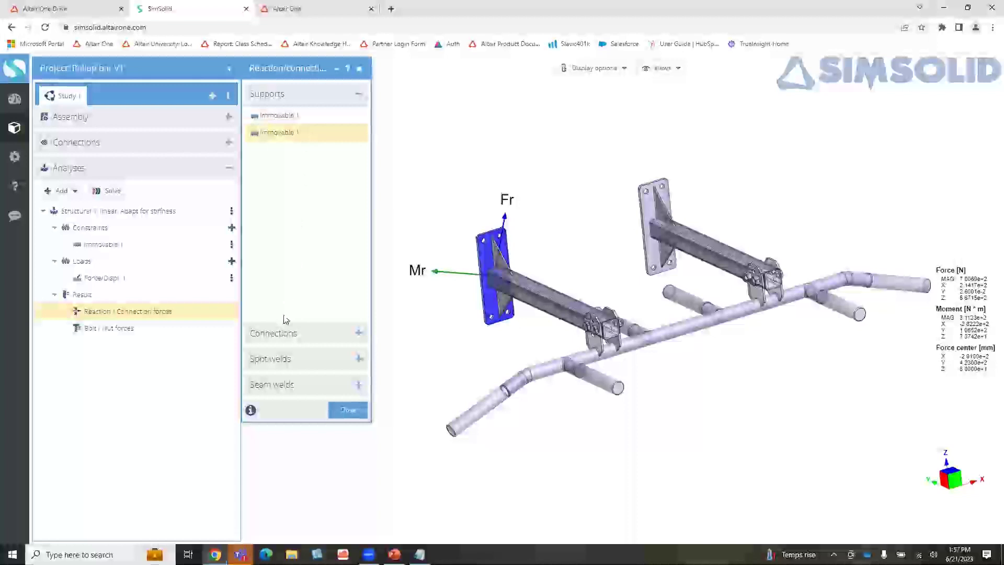
Step: Display the connection forces for Connection 1, 3, 4 and 11, inspecting the Connection 4 vectors up close
left_click(321, 339)
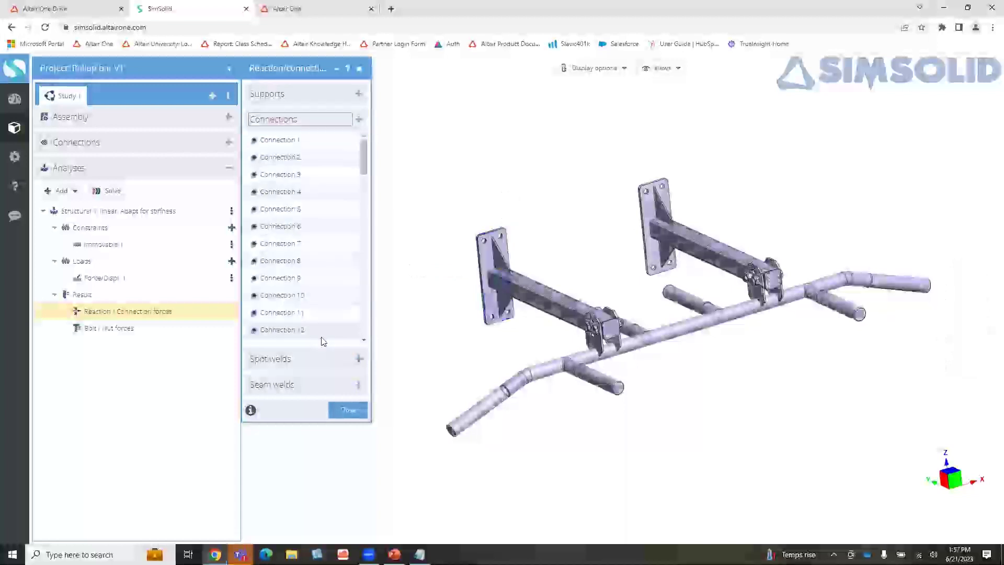
left_click(304, 141)
left_click(292, 172)
left_click(289, 193)
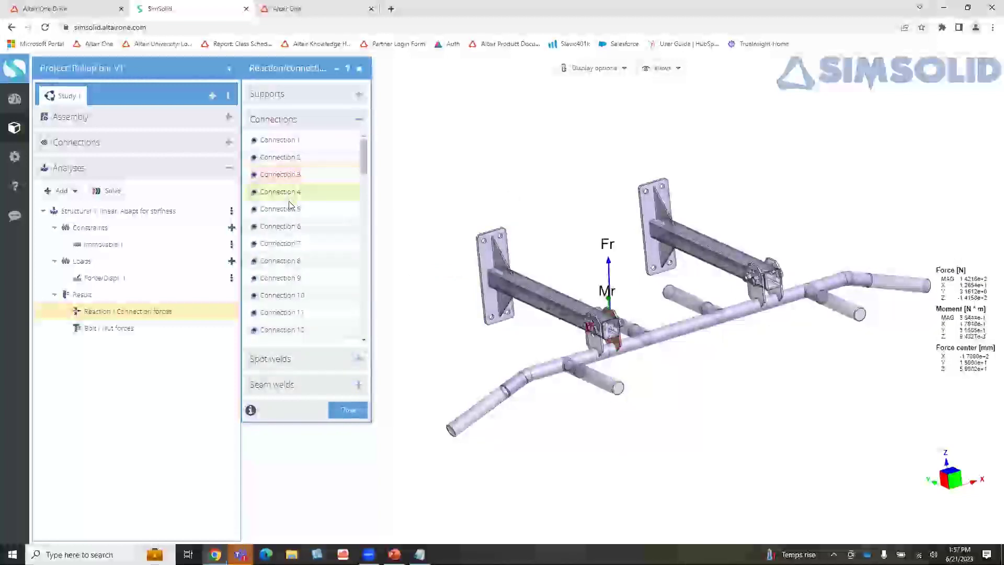
scroll(588, 324, "up", 3)
scroll(588, 325, "up", 5)
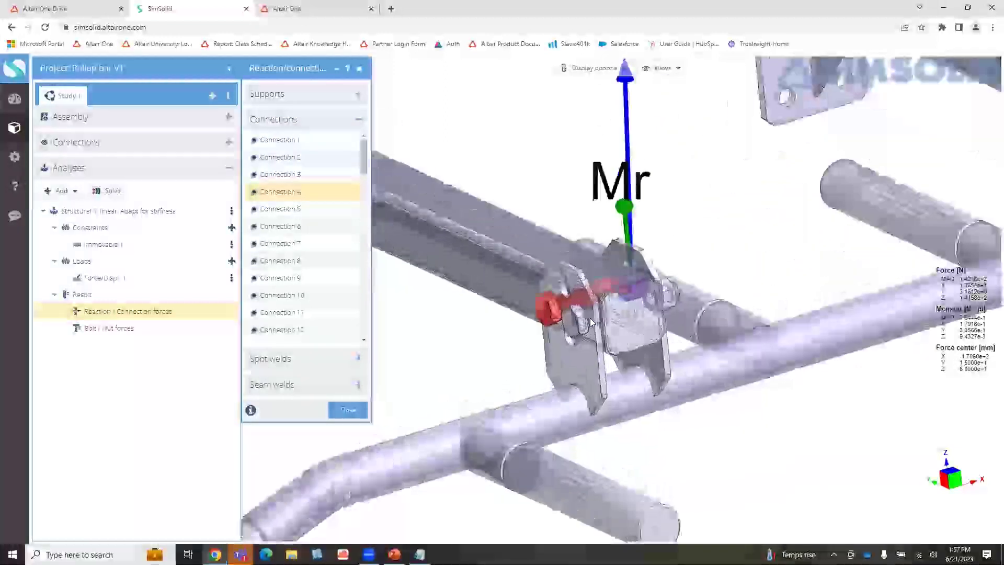
scroll(590, 322, "down", 8)
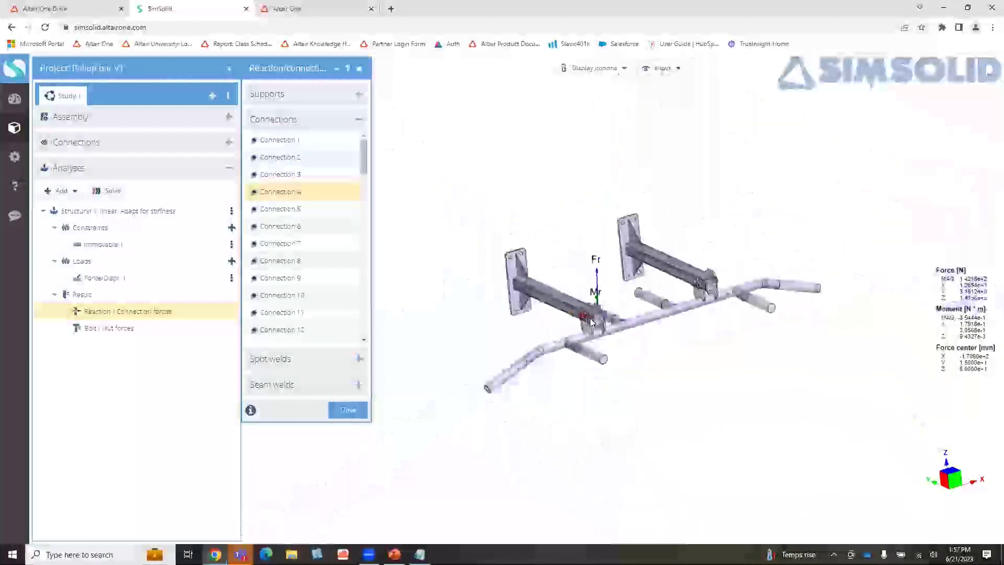
left_click(308, 312)
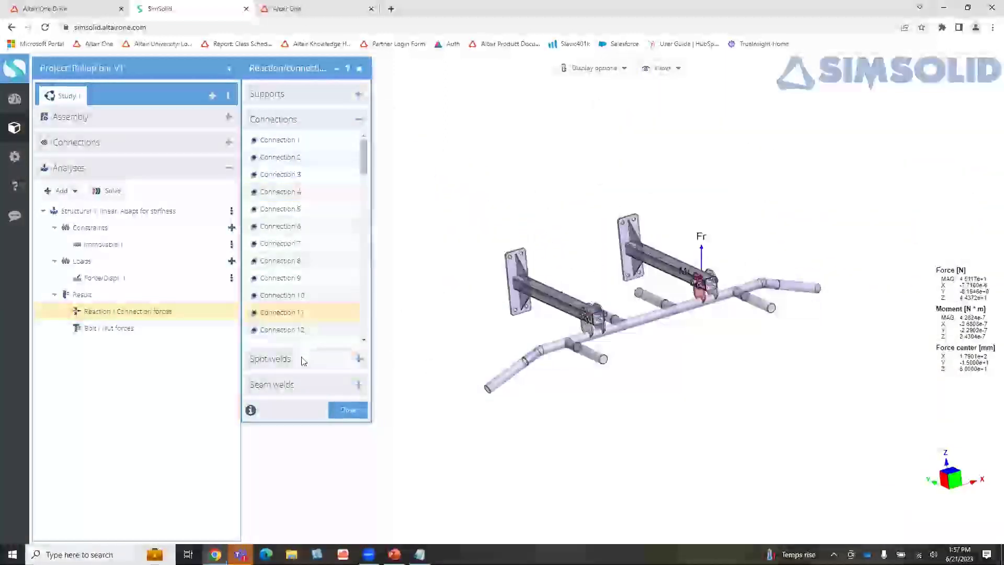
Step: Check the spot weld and seam weld force lists, and redisplay the reaction forces at the first Immovable 1 support
left_click(301, 358)
left_click(292, 385)
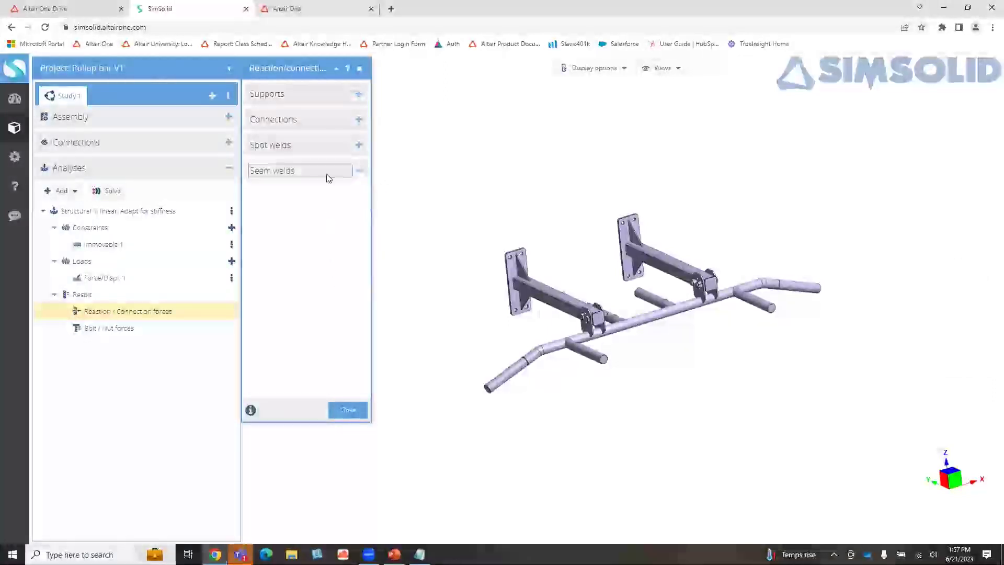
left_click(284, 99)
left_click(286, 115)
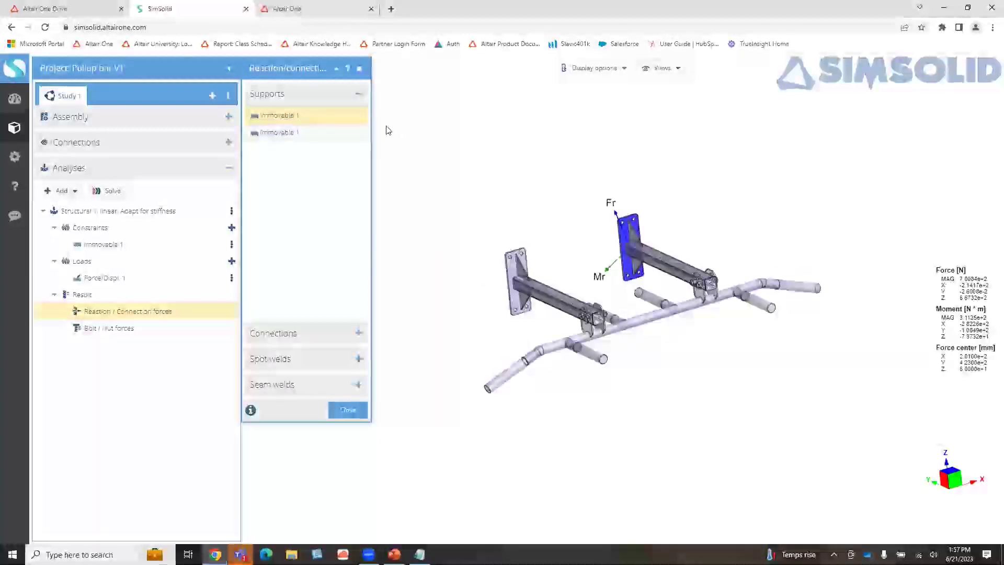
Step: Read the help page on Reaction/Connection Force Display Options, and close both the page and the reaction forces dialog
left_click(348, 69)
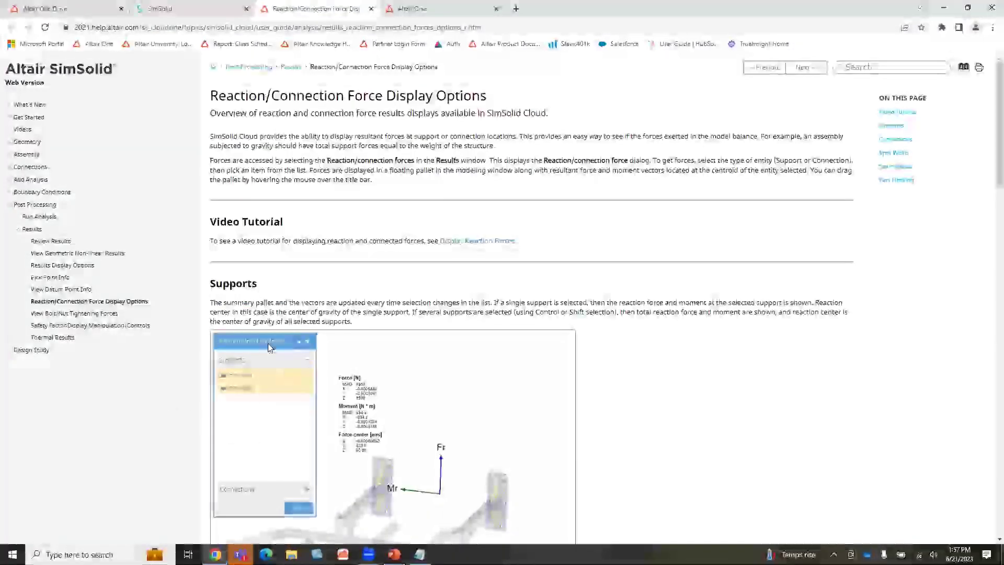
scroll(341, 333, "down", 9)
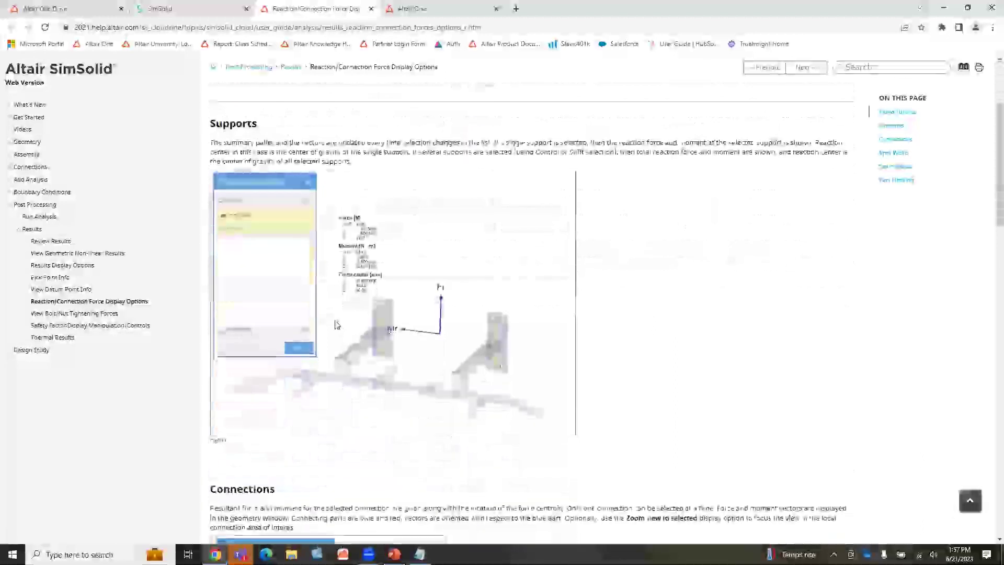
scroll(359, 311, "down", 12)
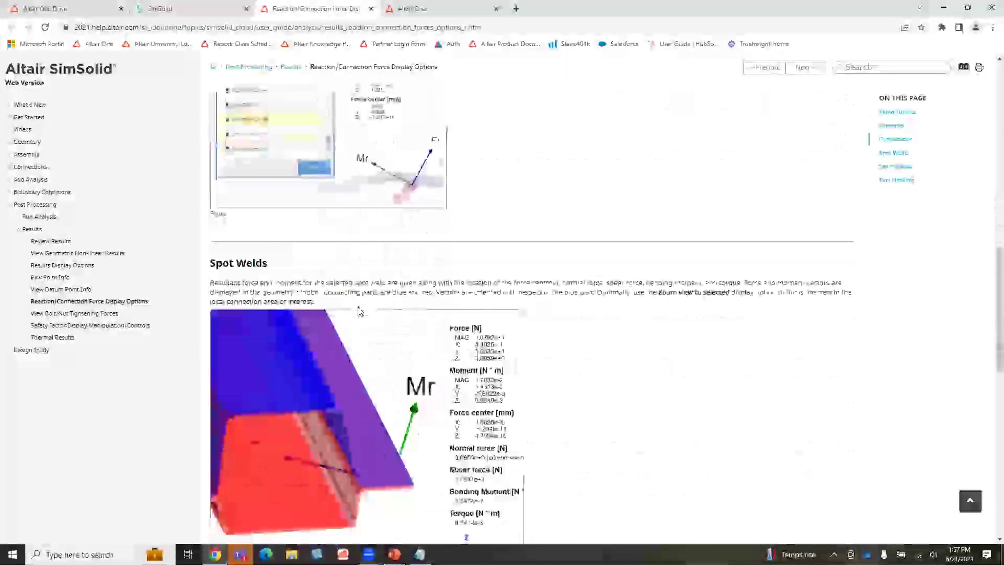
scroll(359, 311, "down", 3)
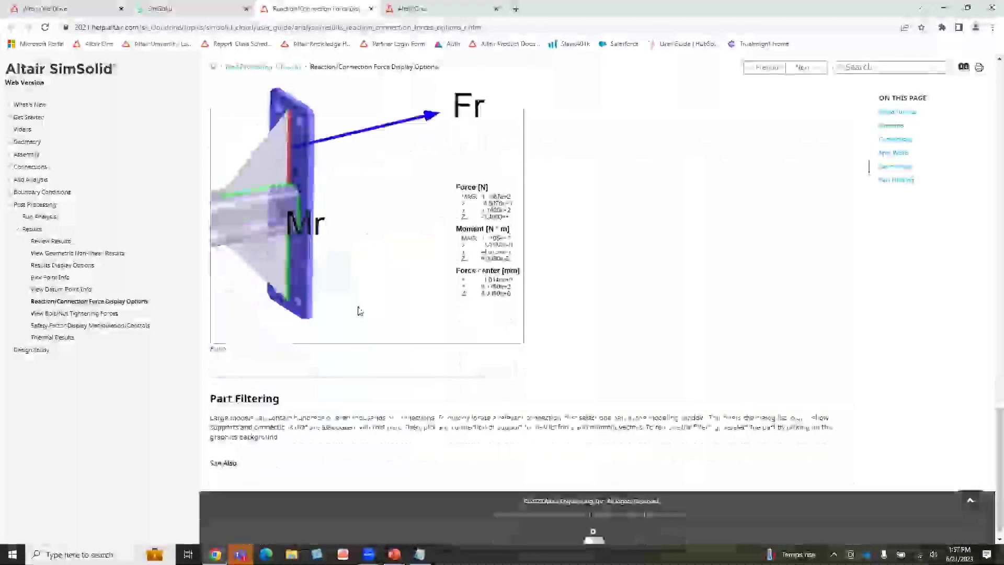
scroll(346, 317, "up", 8)
scroll(346, 317, "up", 5)
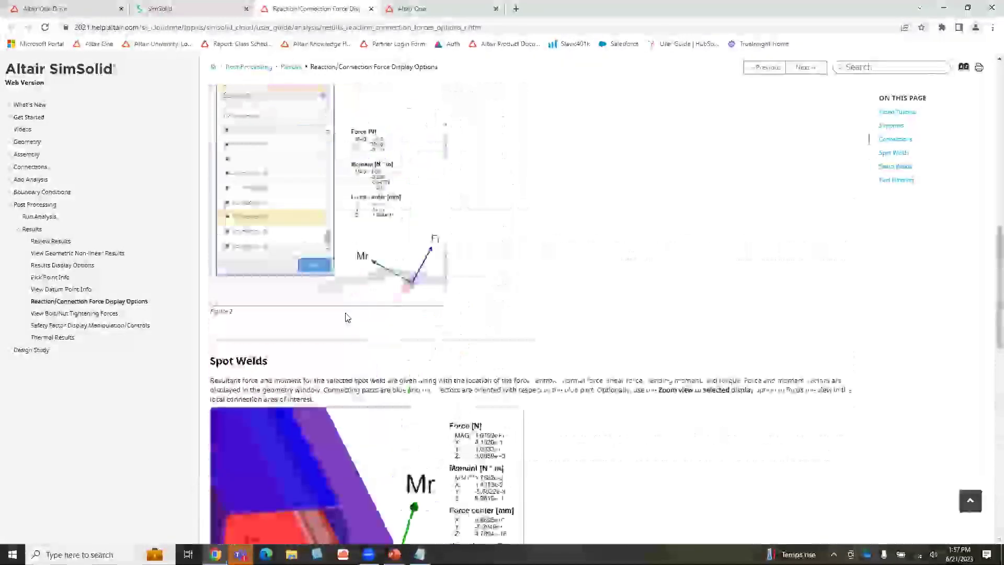
left_click(370, 9)
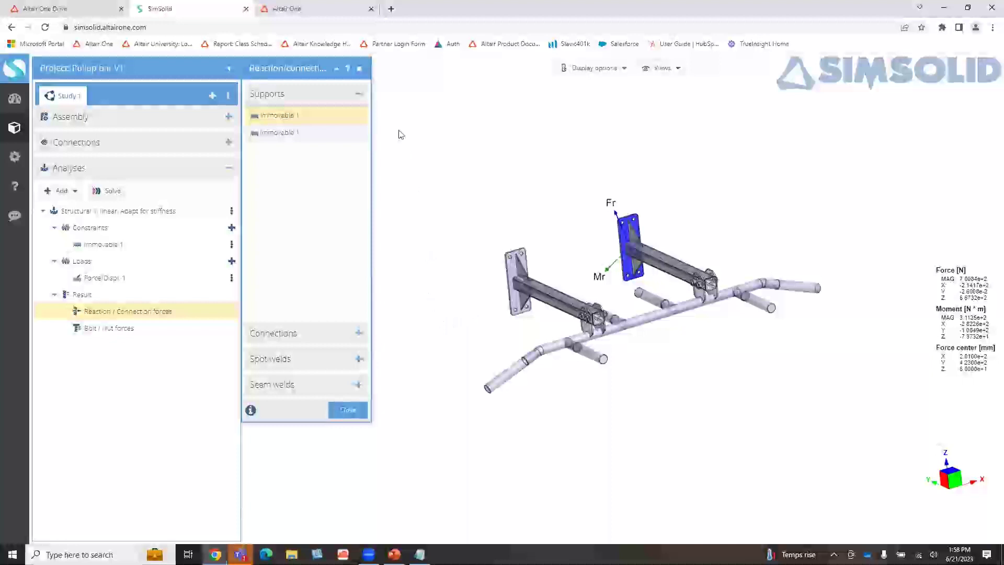
left_click(360, 69)
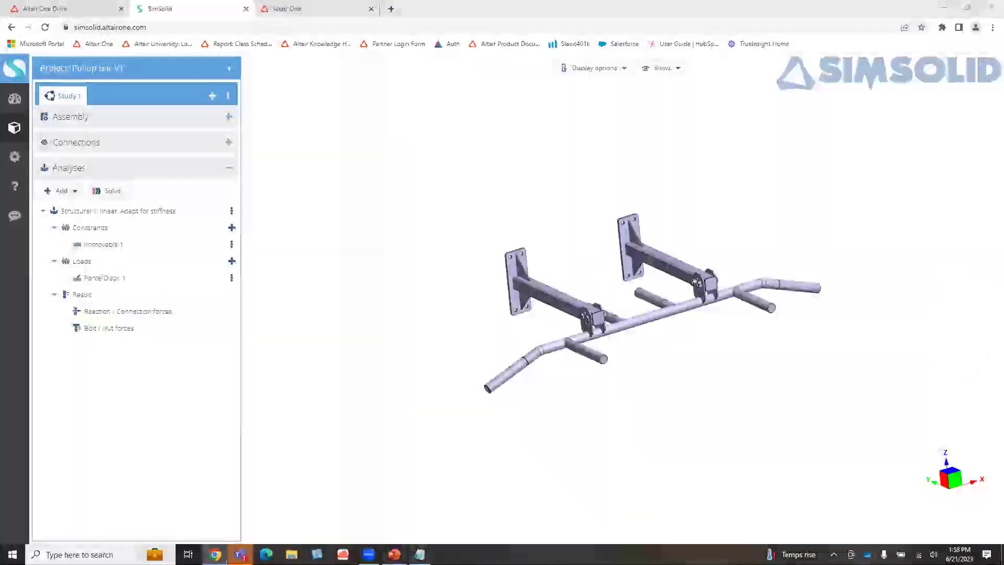
Step: Switch to the PowerPoint slide show and advance to the SimSolid Cloud Modules and Features slide
left_click(394, 555)
left_click(889, 538)
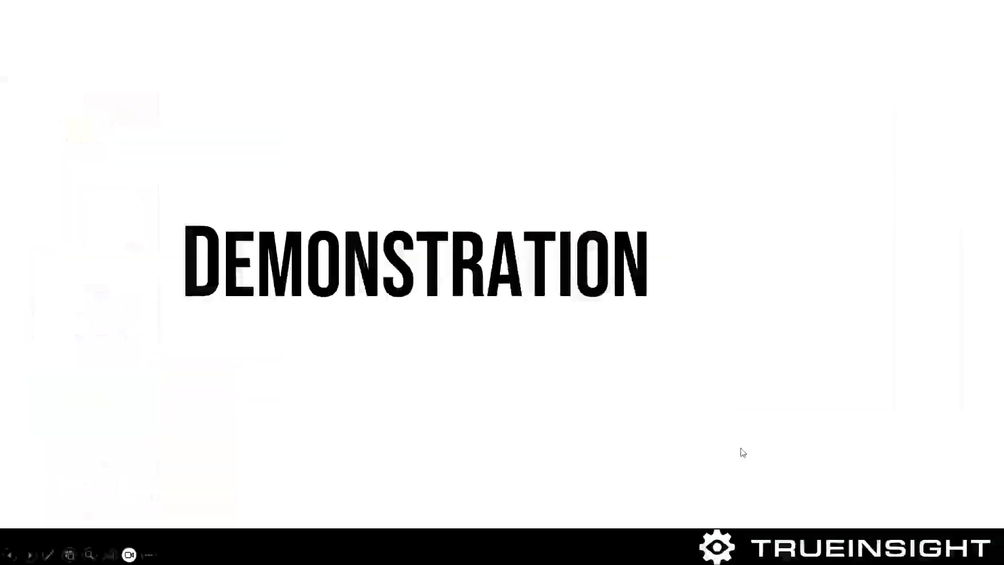
left_click(665, 317)
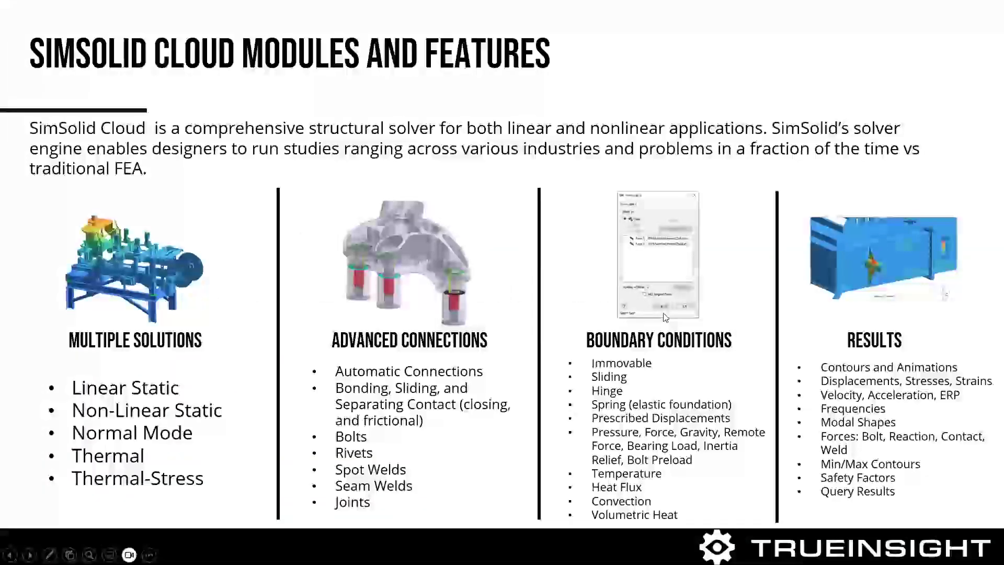
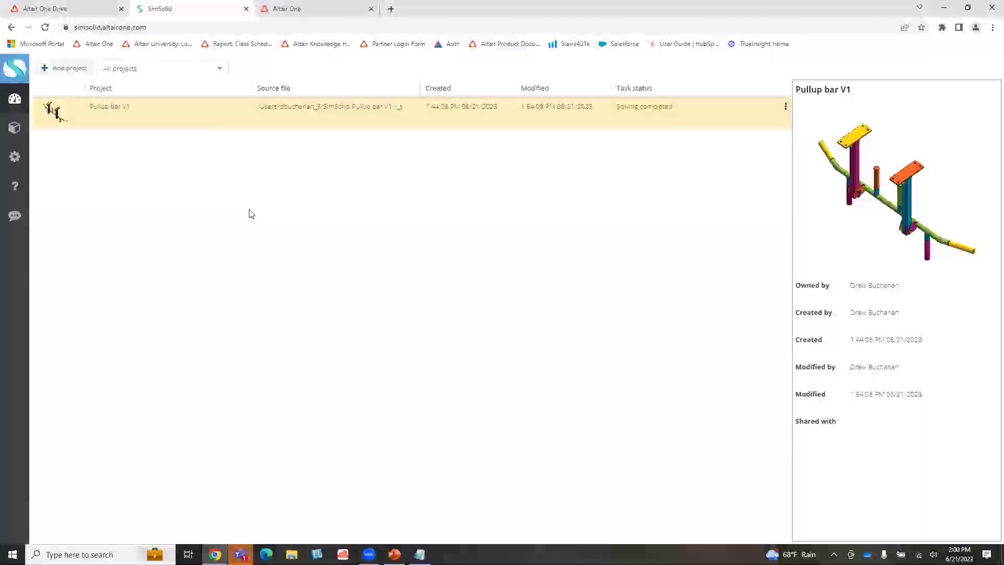
Step: Create a project from the Reduced.x_b file in the SimSolid folder, and view the hopper model in 3D from above
left_click(63, 72)
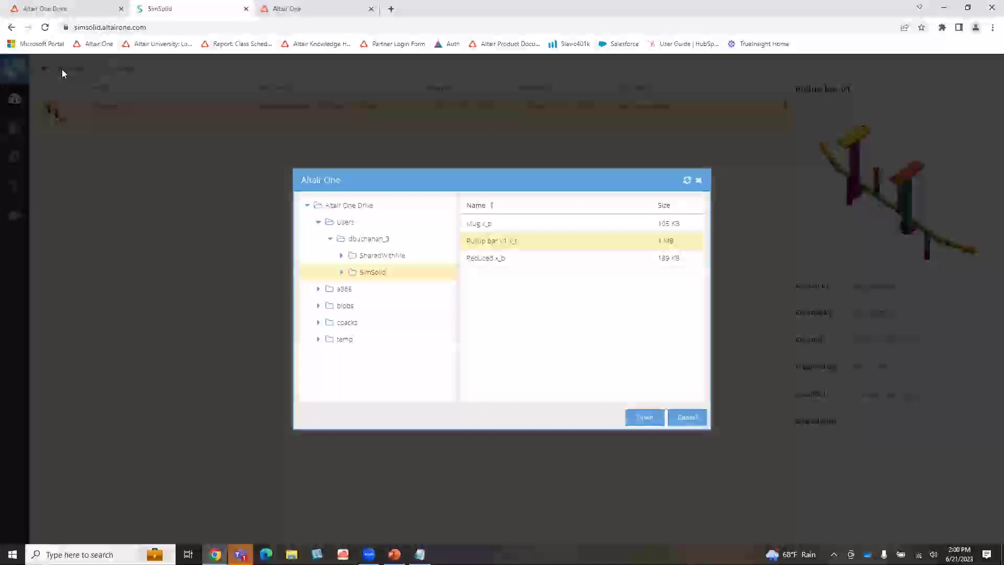
left_click(517, 259)
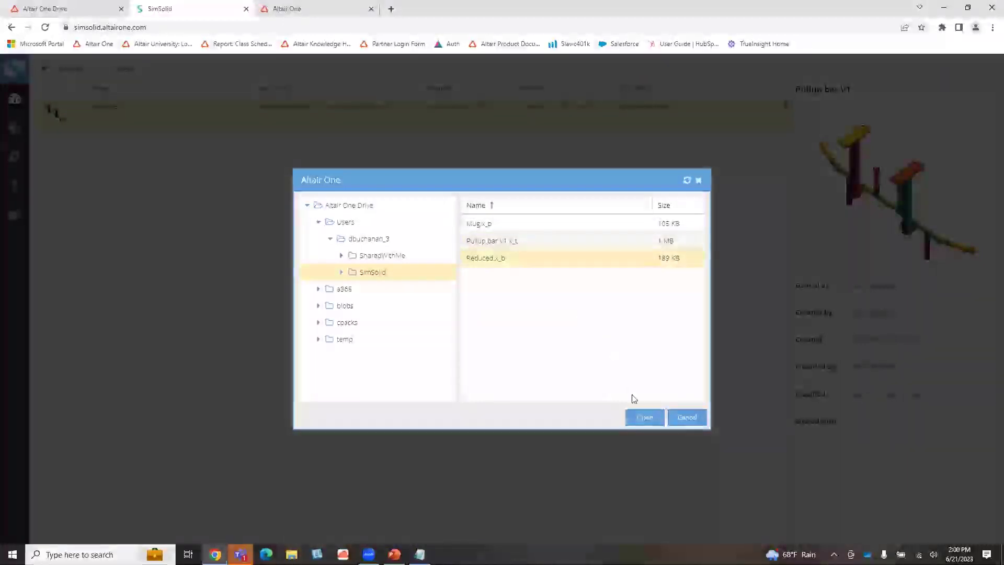
left_click(644, 418)
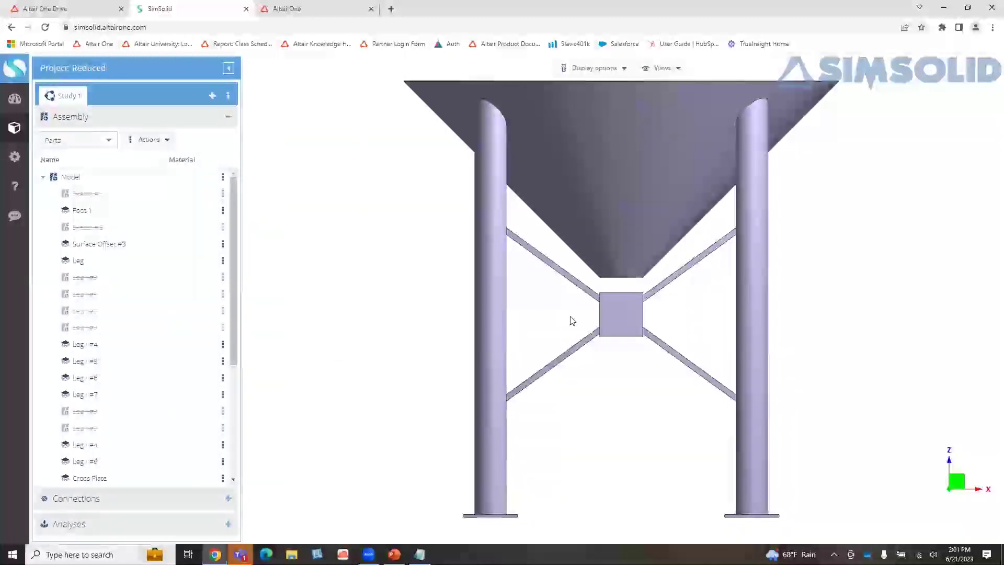
left_click_drag(701, 376, 651, 378)
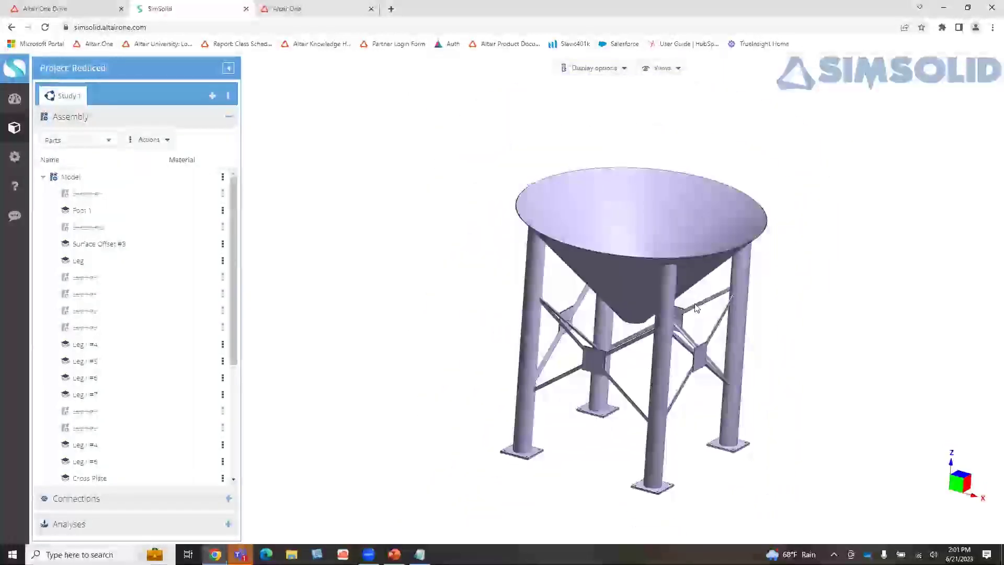
scroll(718, 252, "up", 2)
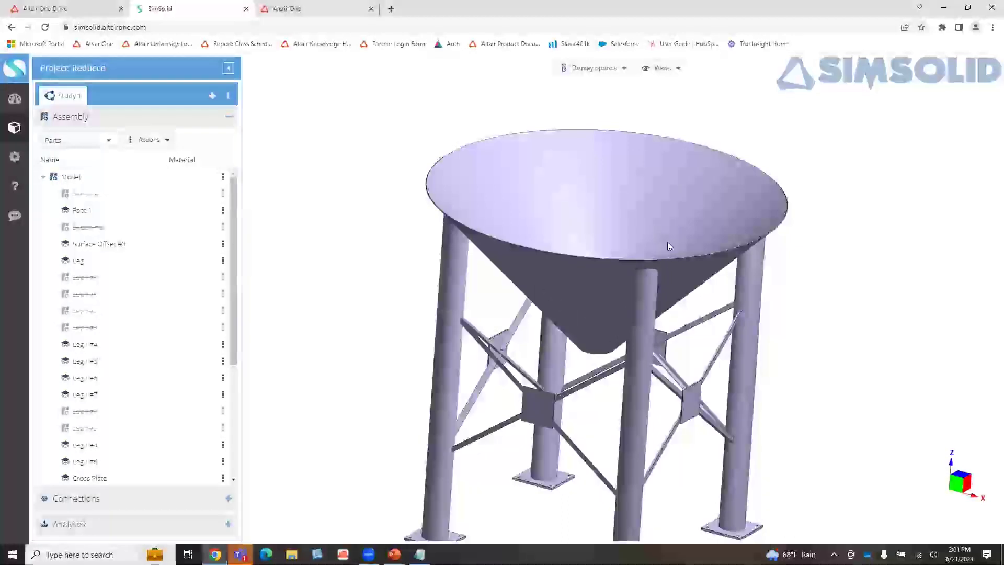
Step: Examine the hopper model's cross bracing, connecting plates, cone rim and support legs up close and from different angles
scroll(687, 306, "down", 2)
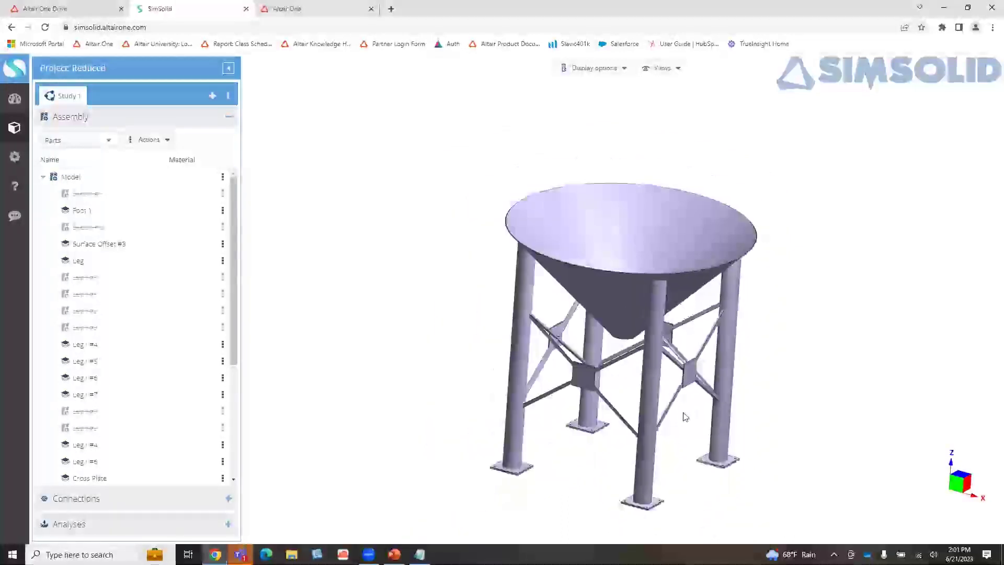
scroll(648, 421, "up", 2)
scroll(594, 393, "up", 2)
scroll(426, 246, "up", 3)
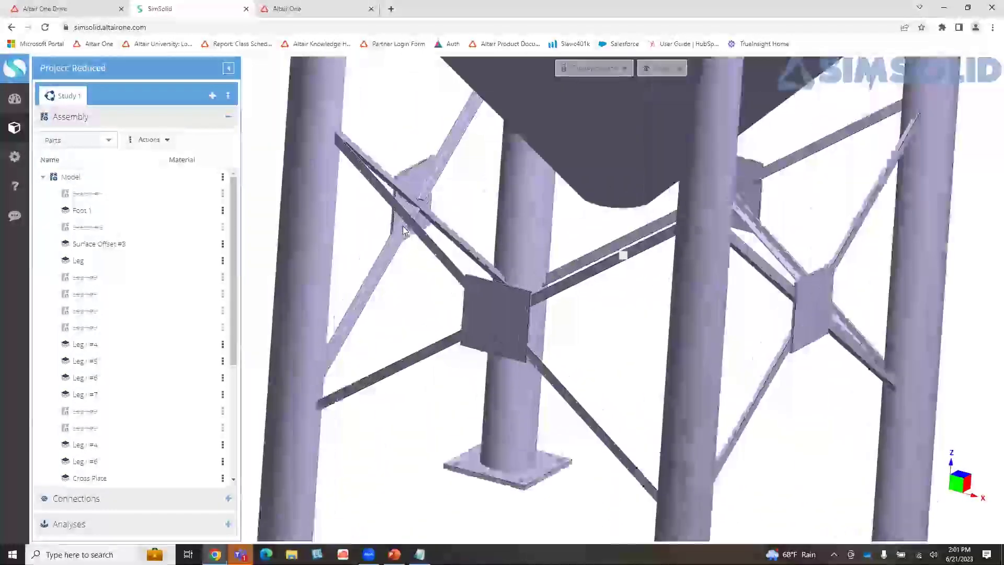
scroll(414, 203, "up", 4)
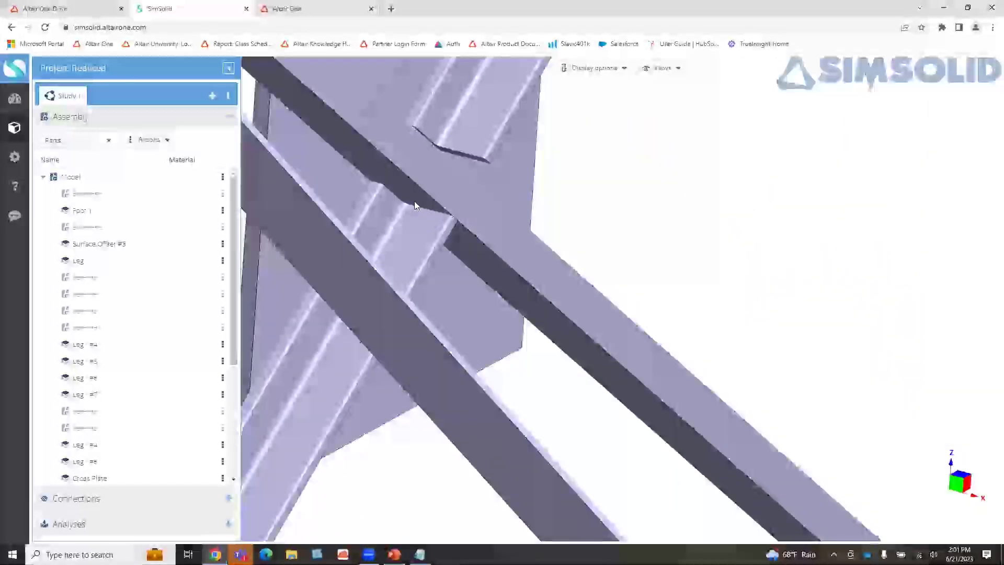
scroll(415, 204, "down", 2)
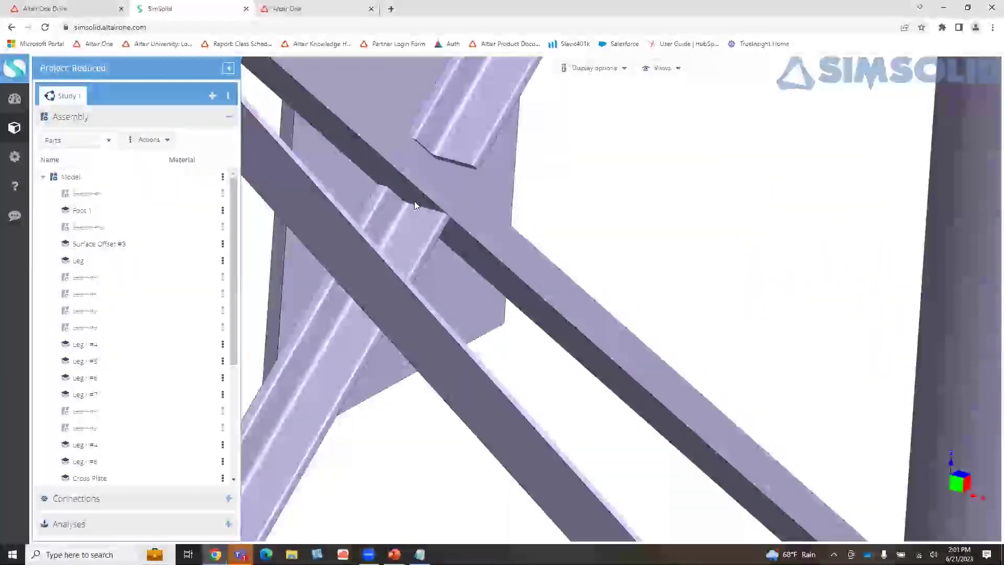
scroll(415, 204, "down", 2)
scroll(415, 204, "down", 5)
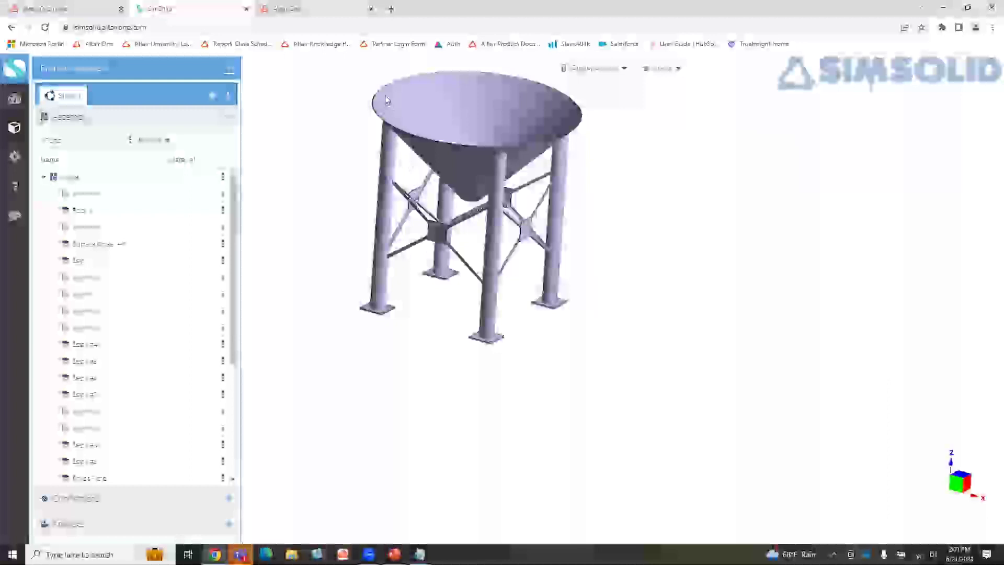
scroll(371, 113, "up", 3)
scroll(361, 152, "up", 4)
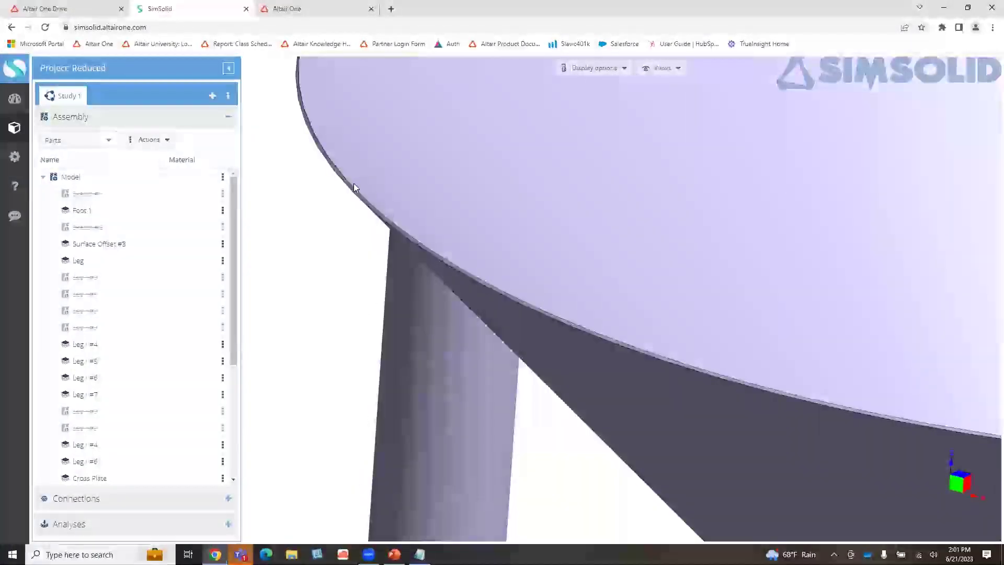
scroll(354, 186, "down", 5)
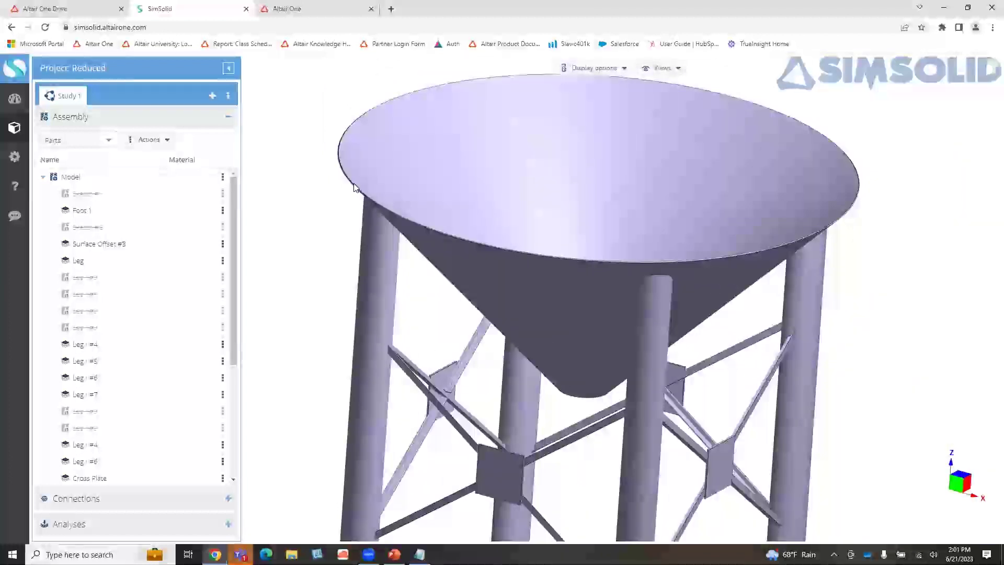
scroll(353, 188, "down", 3)
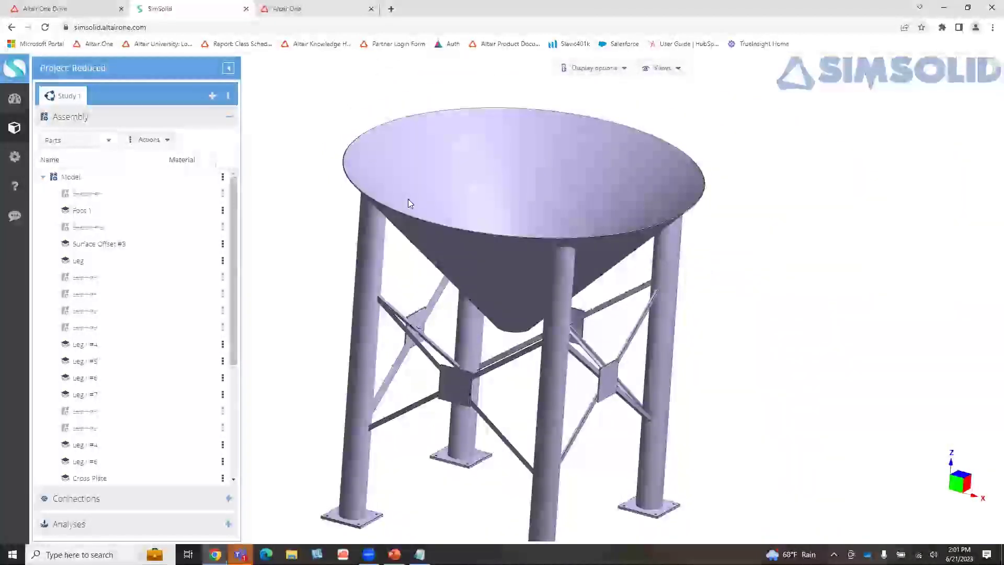
left_click_drag(701, 413, 657, 318)
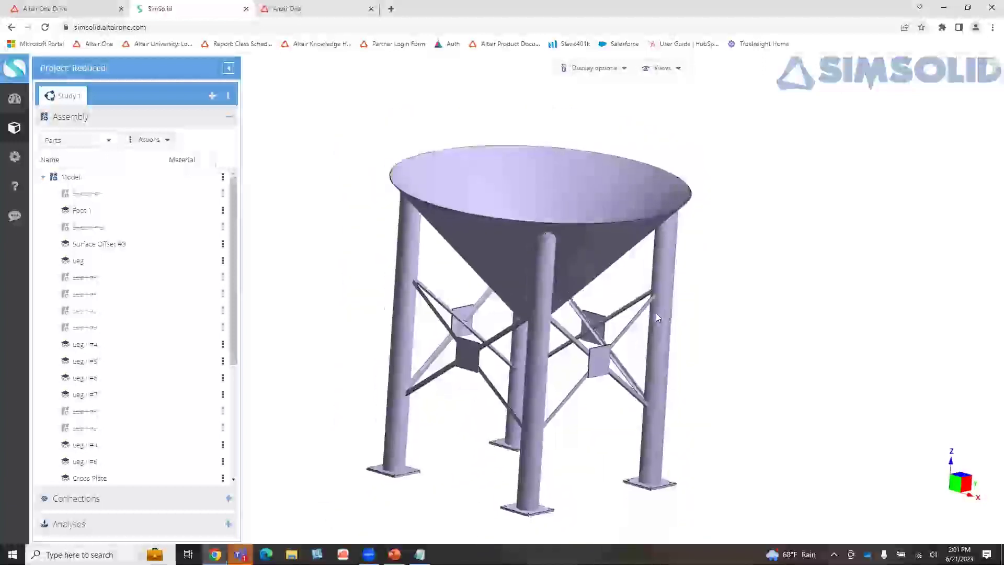
right_click_drag(658, 318, 735, 296)
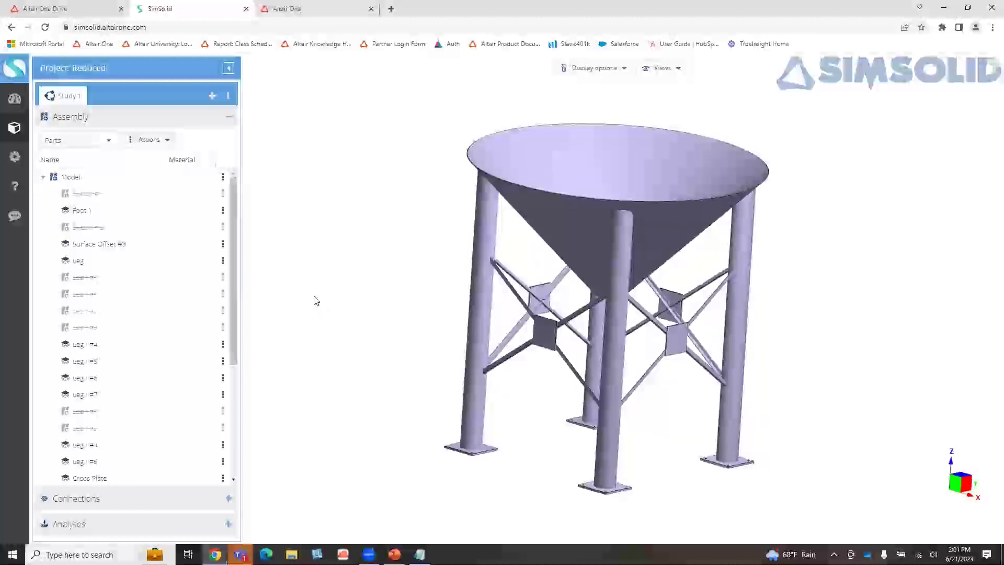
Step: Assign the generic Aluminum material to the whole model, collapse its part list and clear the selection
right_click(127, 178)
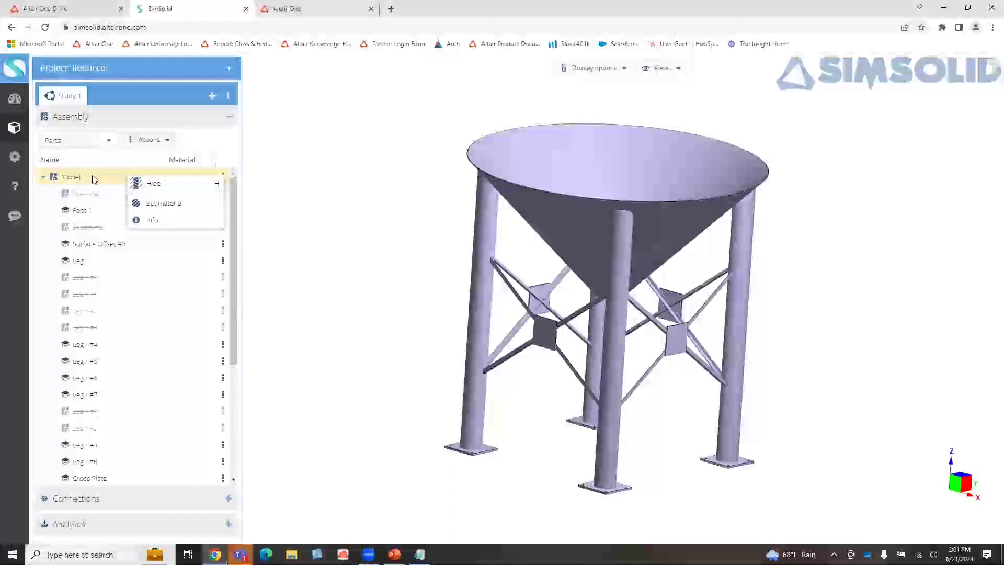
left_click(183, 203)
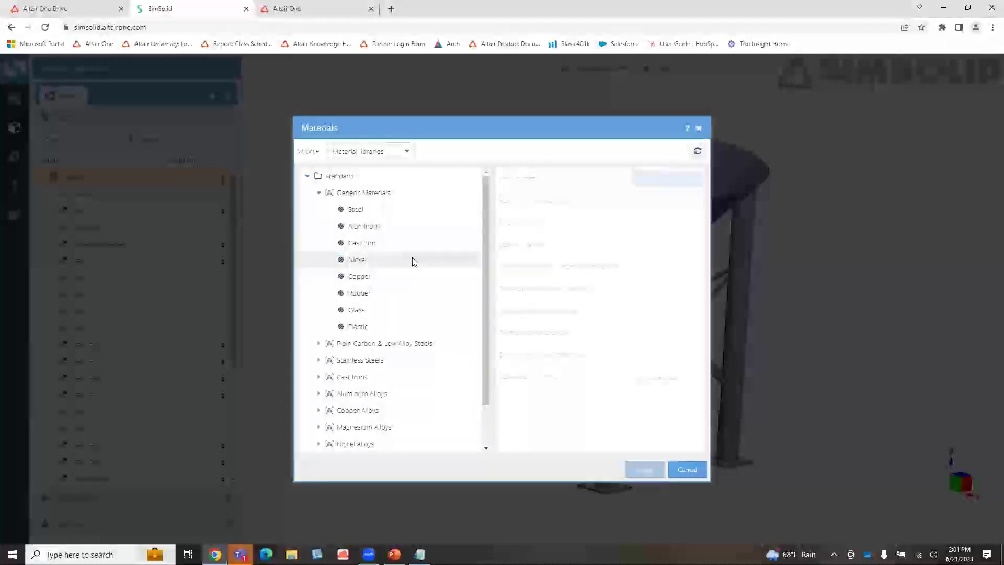
left_click(403, 228)
left_click(640, 465)
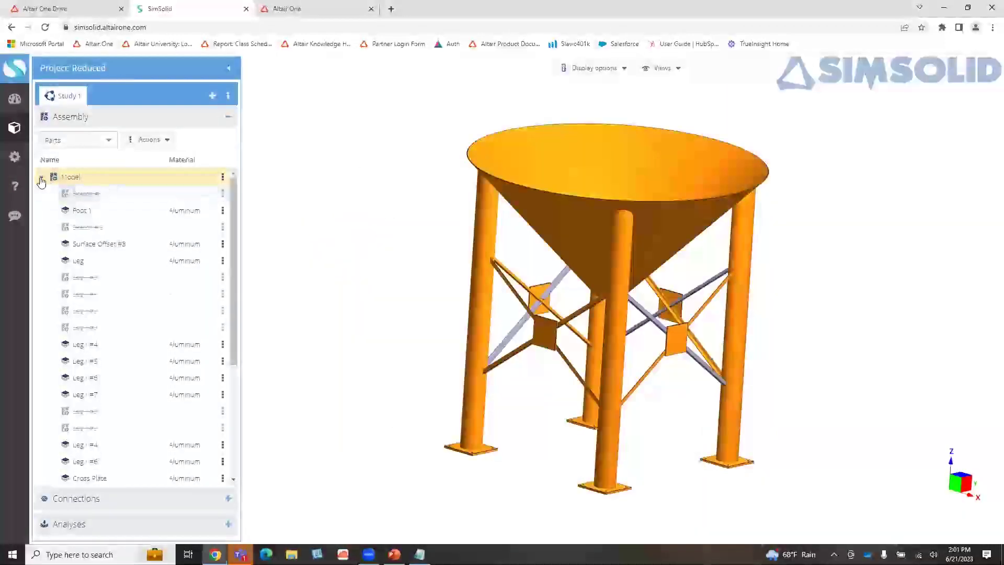
left_click(42, 180)
left_click(42, 179)
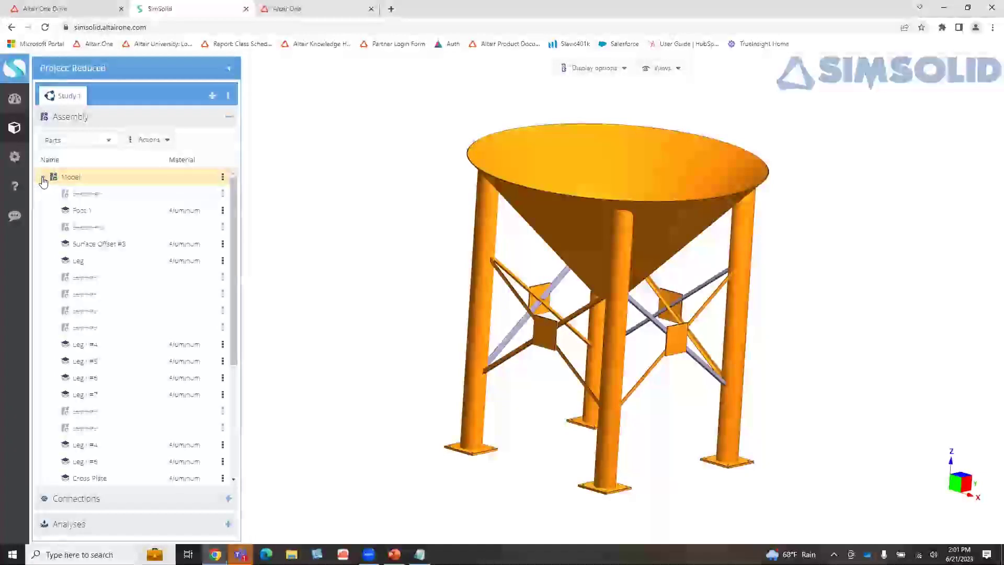
left_click(42, 178)
left_click(439, 280)
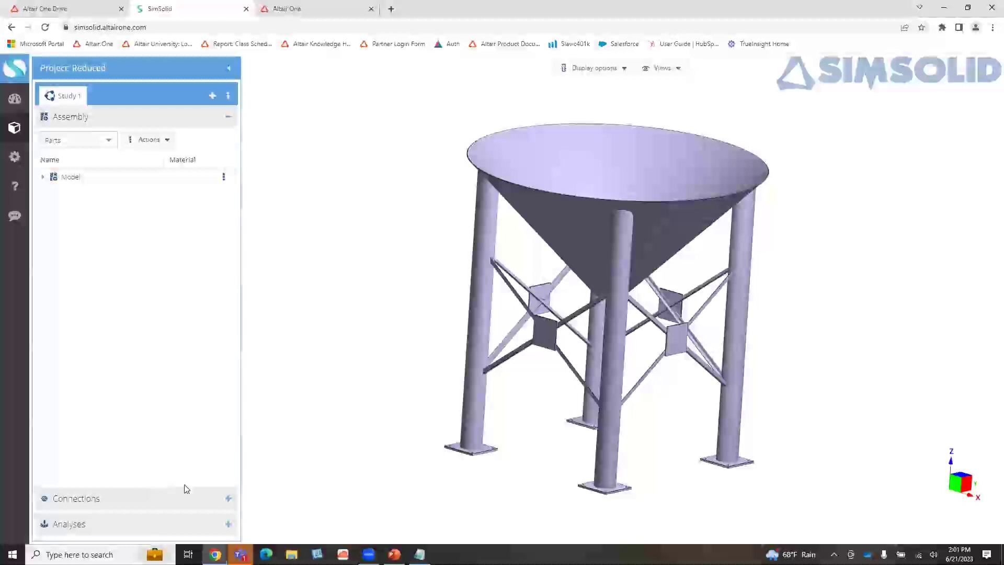
Step: Review the settings for adding regular connections between specific parts, and cancel without adding any
left_click(230, 501)
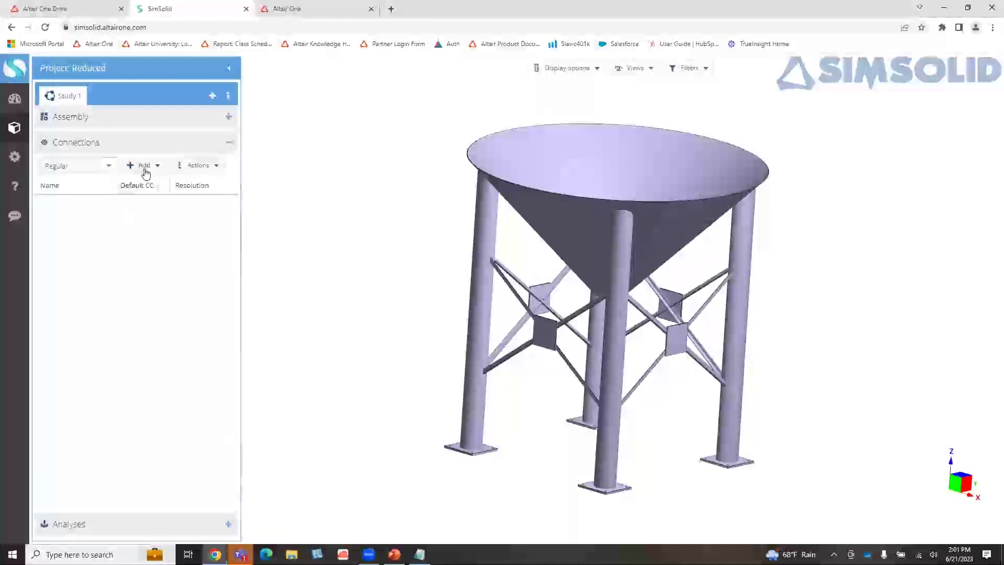
left_click(140, 171)
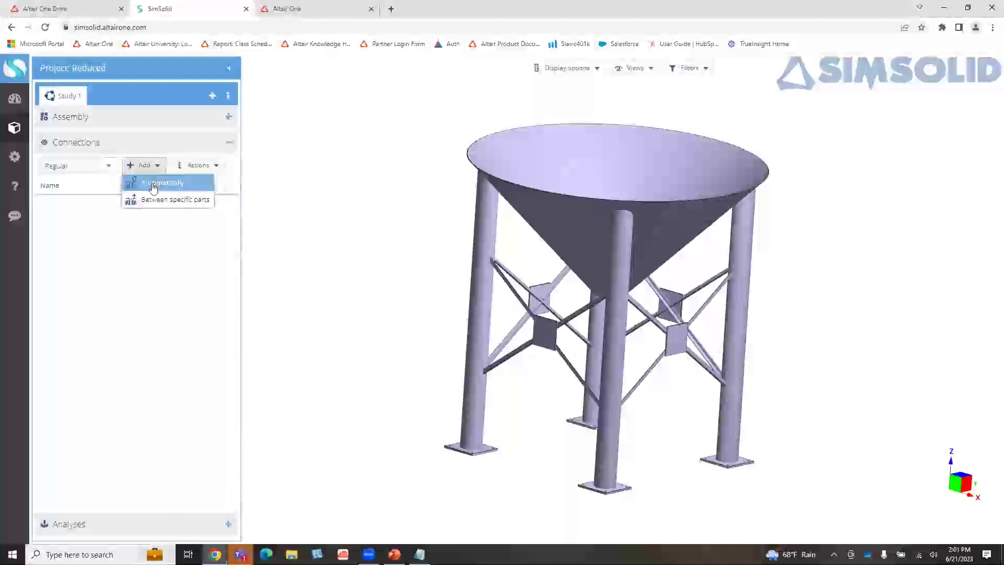
left_click(175, 204)
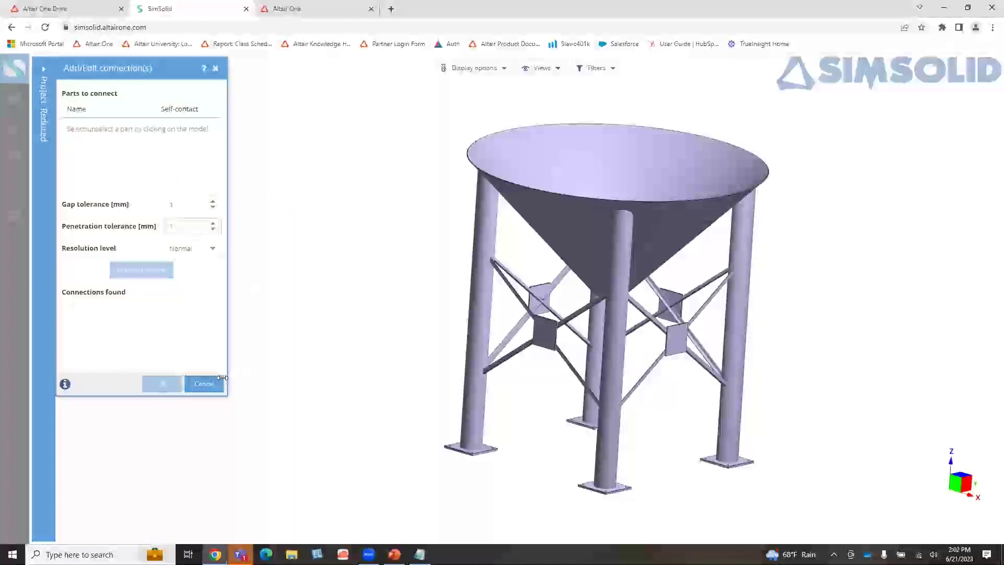
left_click(204, 384)
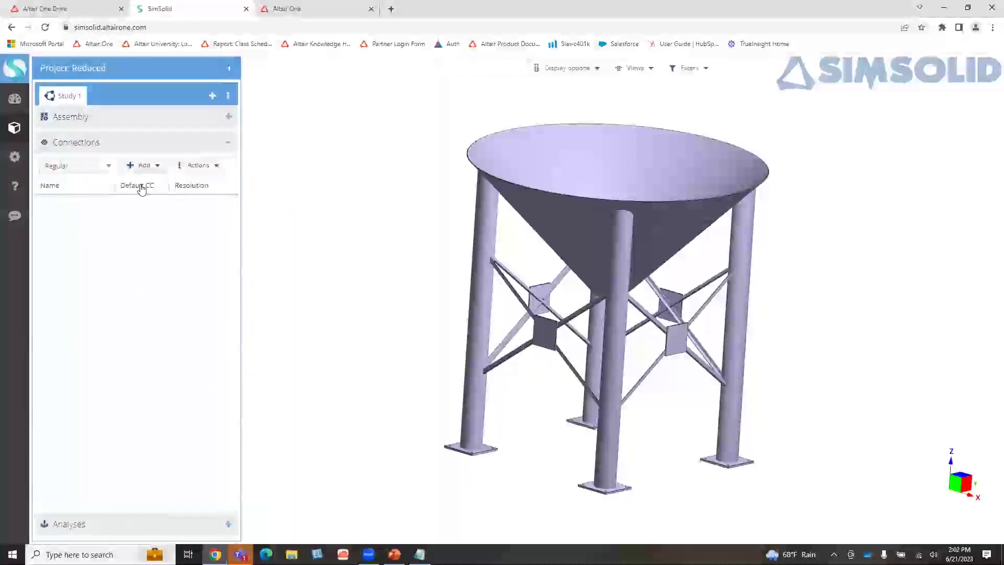
Step: Find the regular connections automatically with gap and penetration tolerances of 3 mm, and look through the resulting connection list
left_click(137, 167)
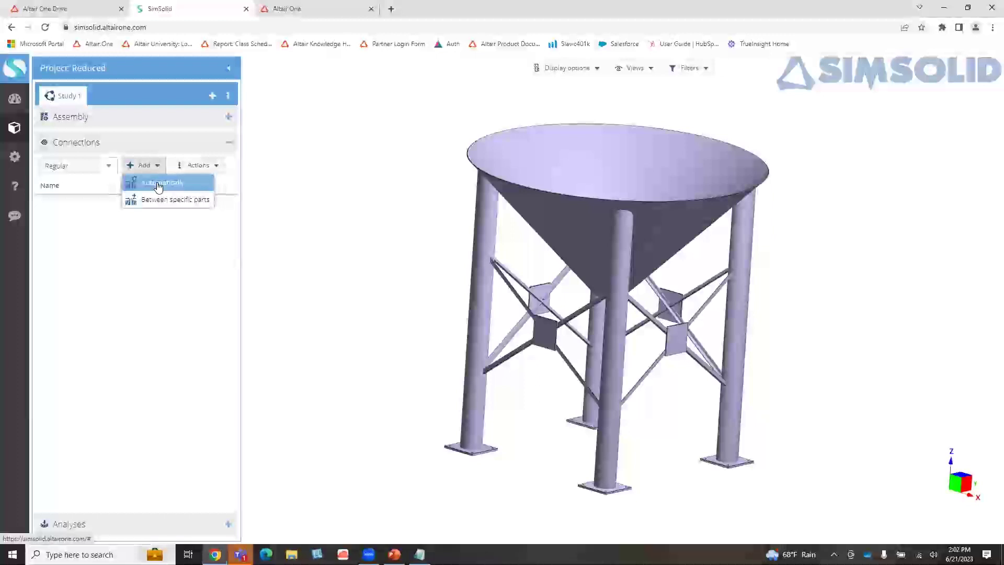
left_click(159, 187)
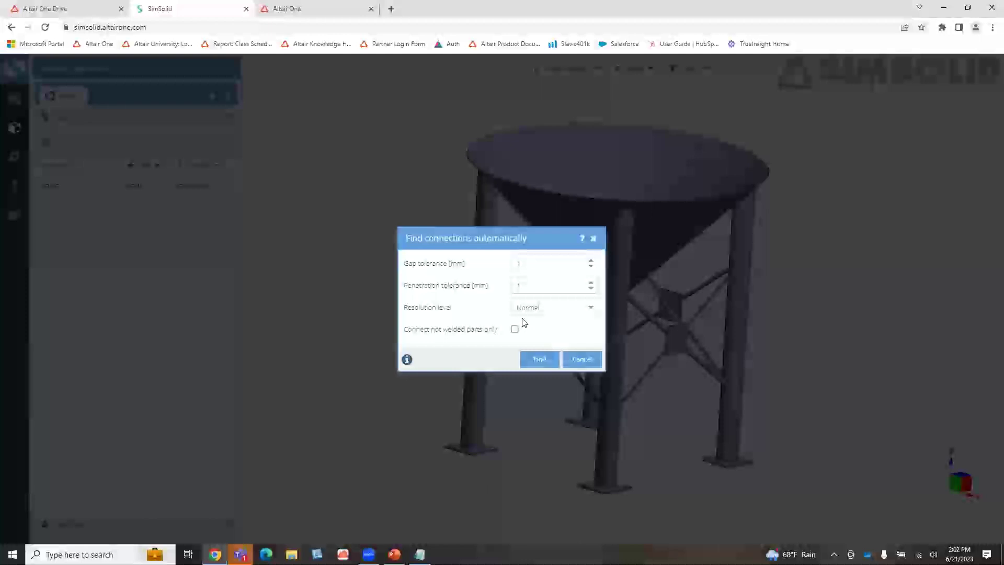
double_click(592, 268)
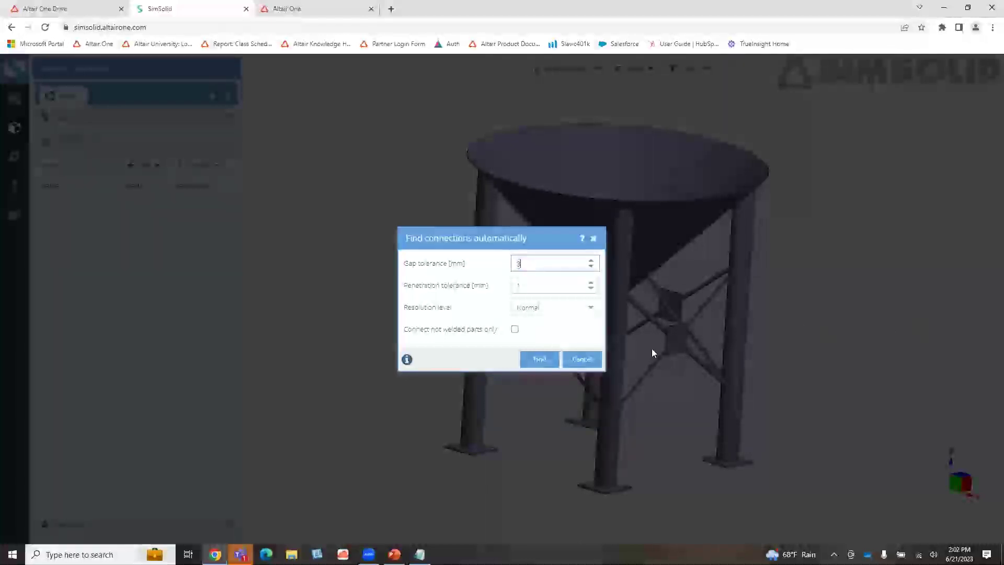
double_click(542, 286)
type("3")
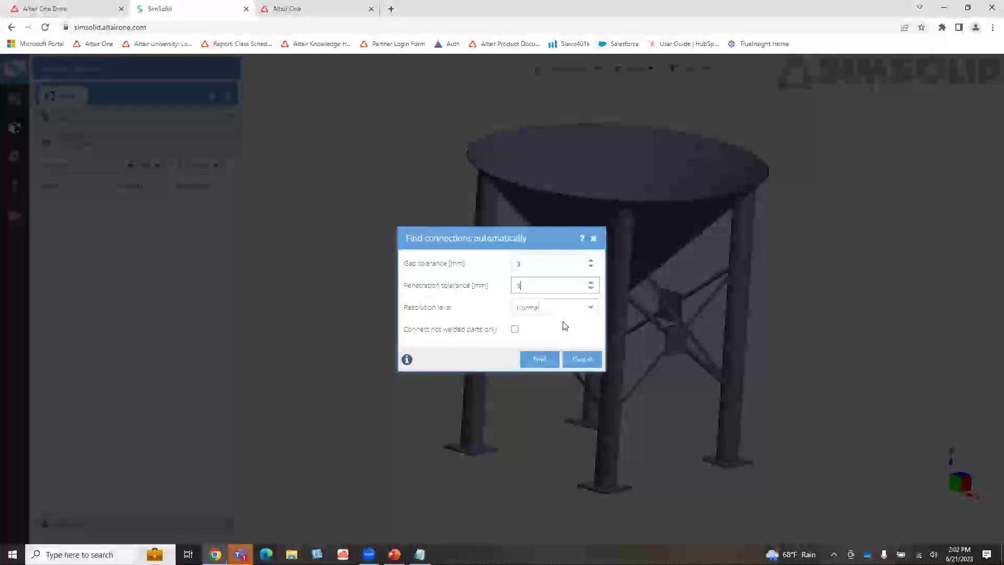
left_click(539, 359)
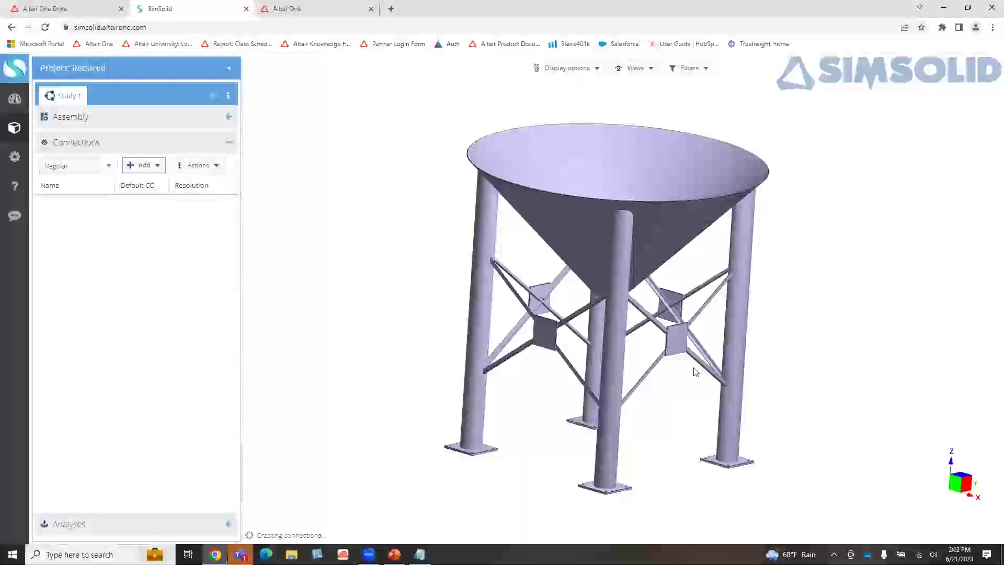
scroll(157, 361, "down", 5)
scroll(161, 363, "up", 10)
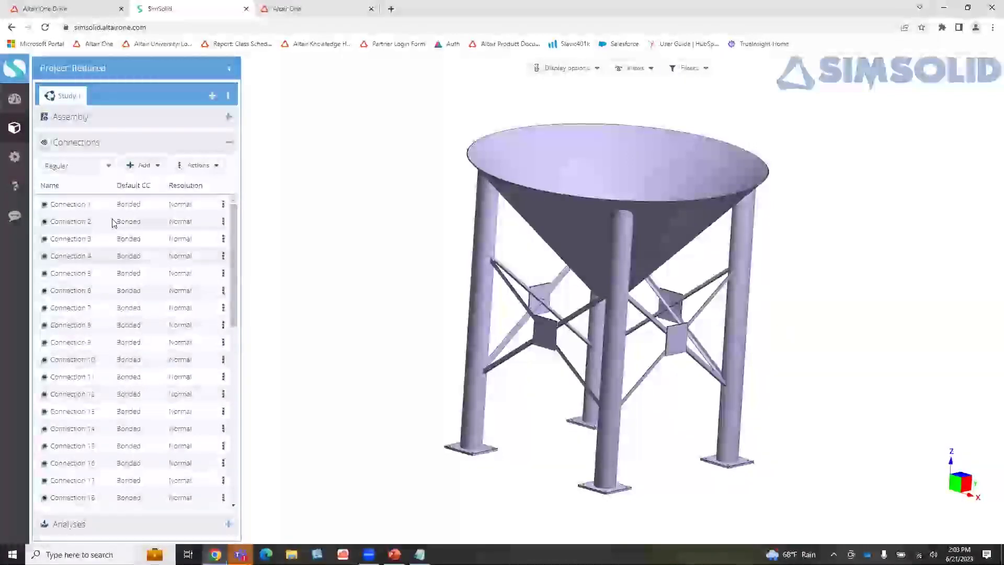
Step: Add a modal analysis with 6 modes to the study
left_click(230, 145)
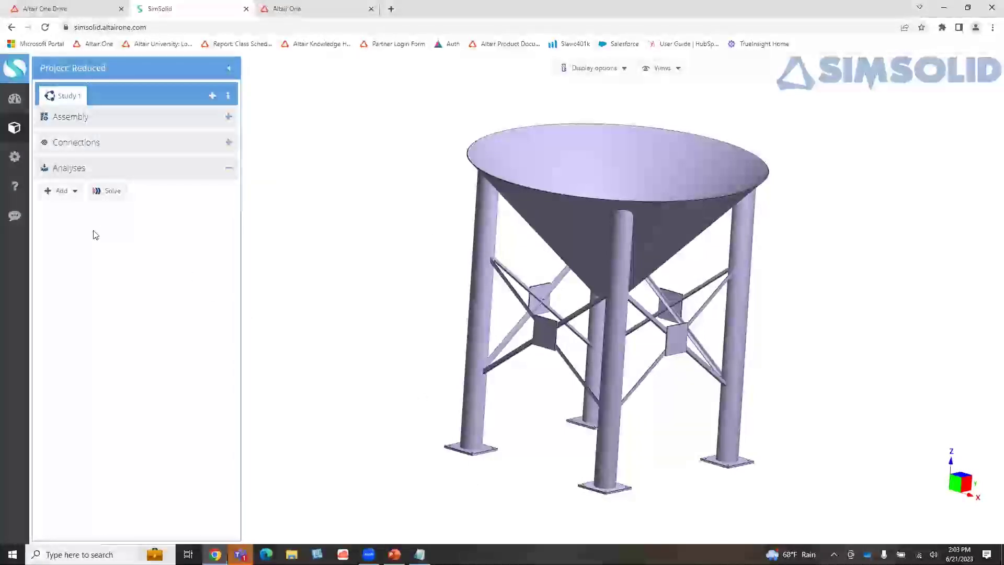
left_click(58, 193)
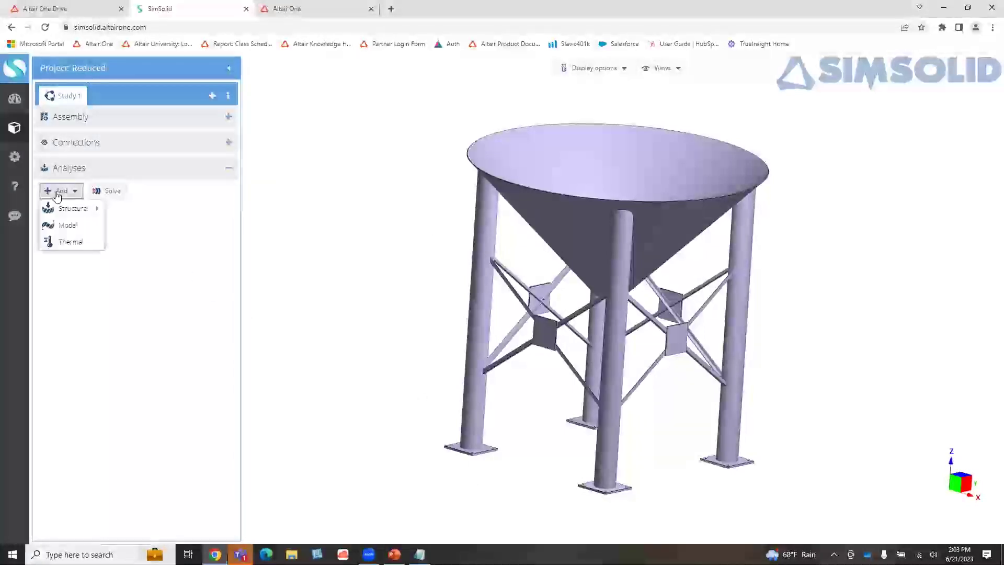
left_click(66, 226)
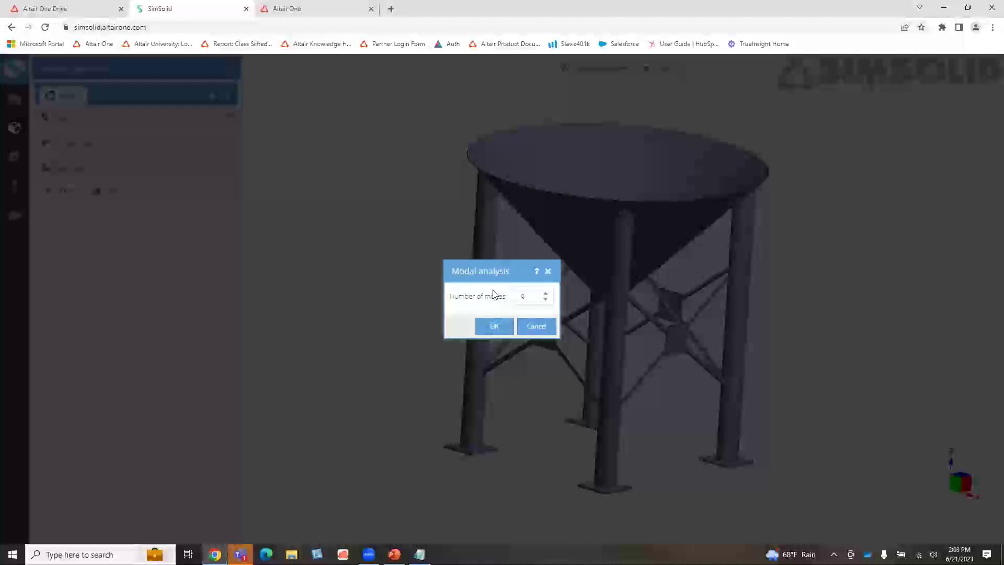
left_click(547, 300)
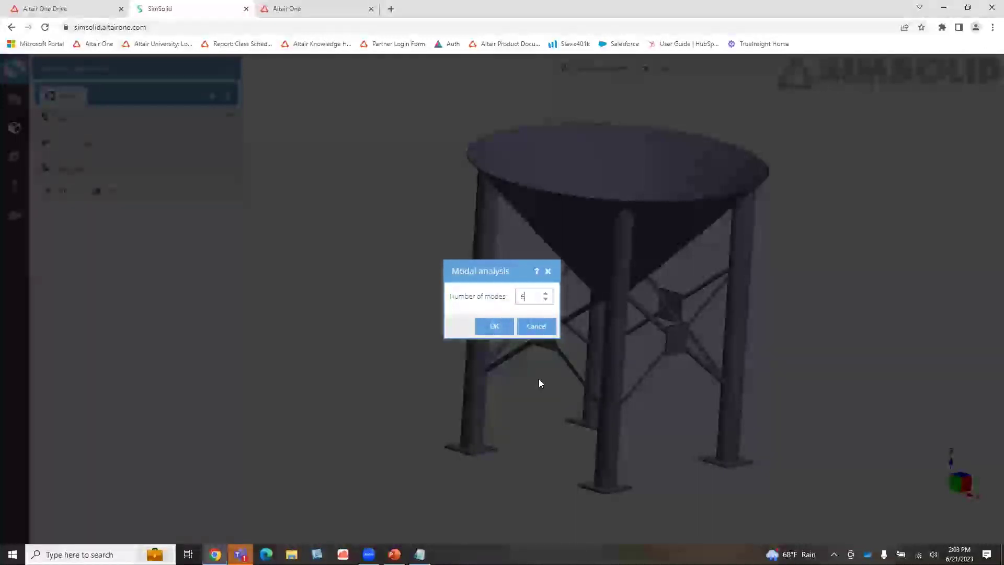
left_click(499, 327)
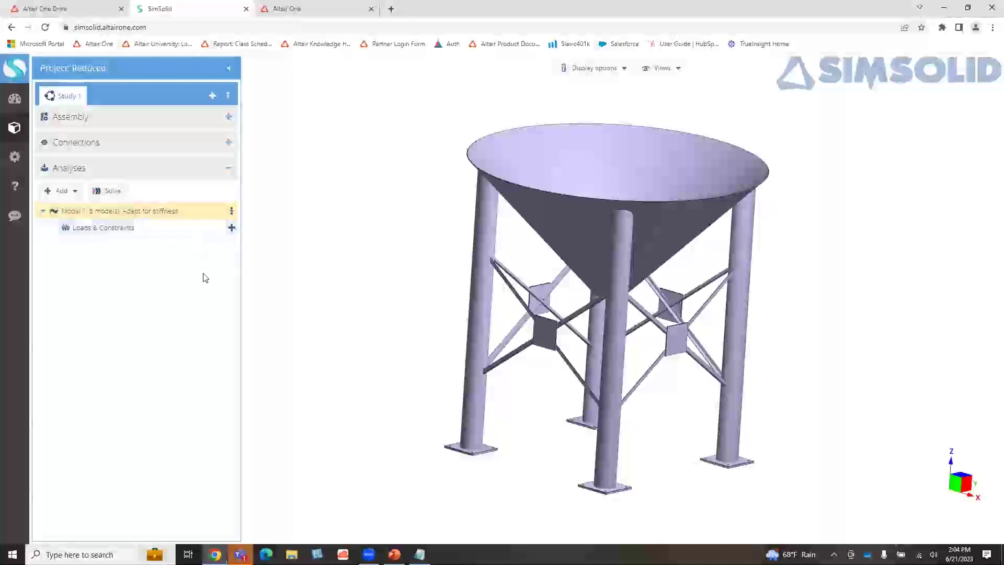
Step: Apply an immovable support to the bottom faces of the four leg foot plates in the modal analysis
left_click(232, 229)
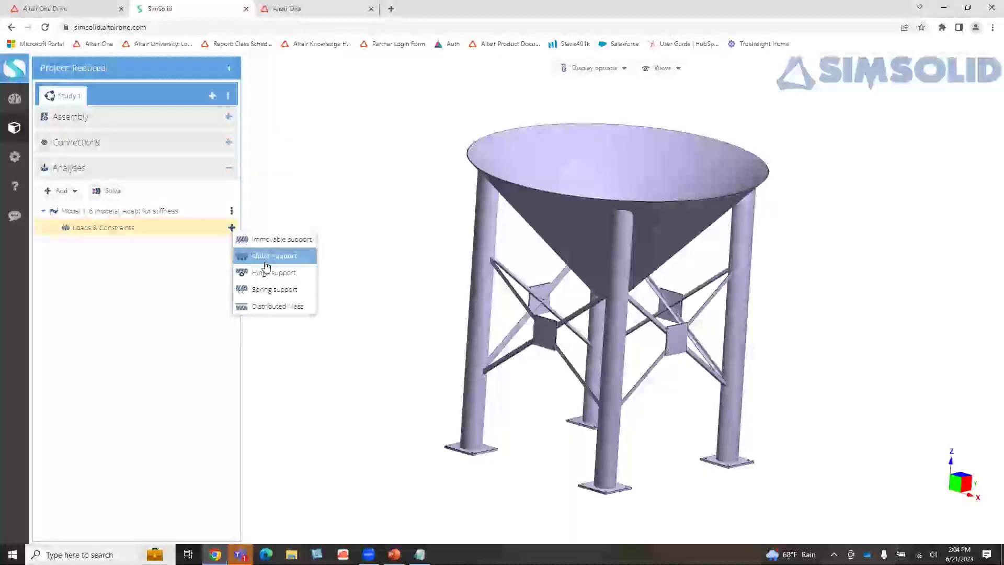
left_click(295, 242)
left_click_drag(545, 498, 559, 285)
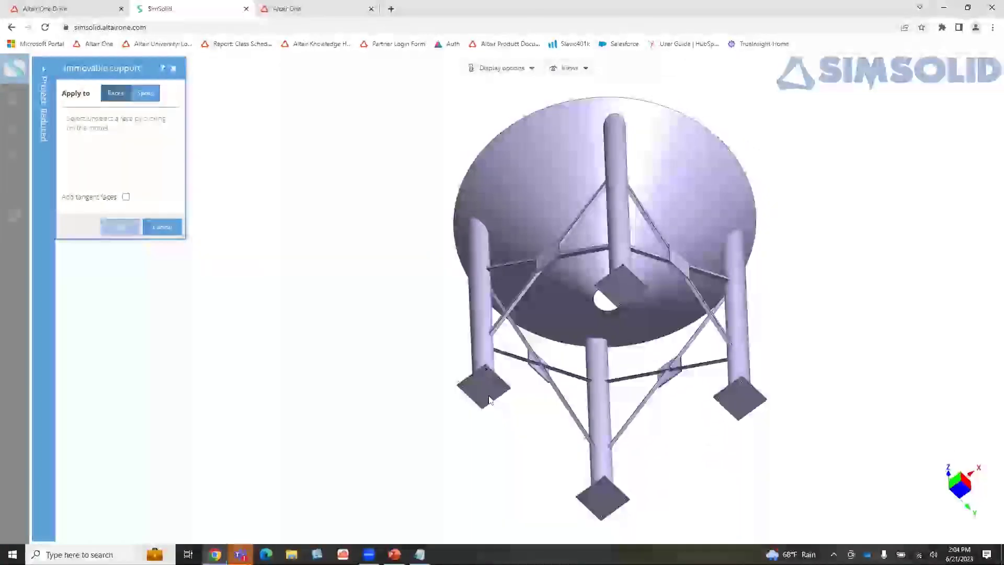
left_click(487, 388)
left_click(617, 288)
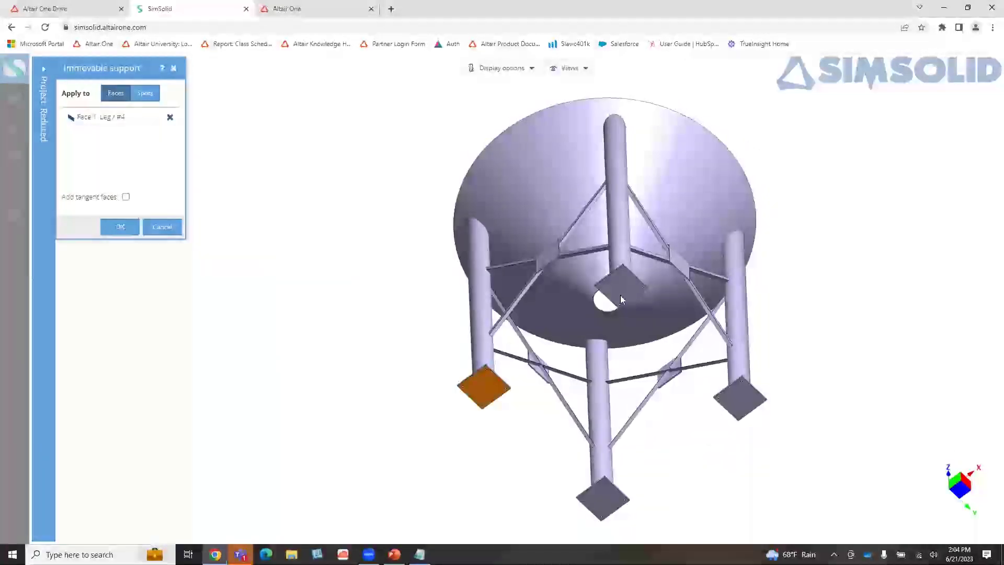
left_click(743, 406)
left_click(601, 503)
left_click(120, 227)
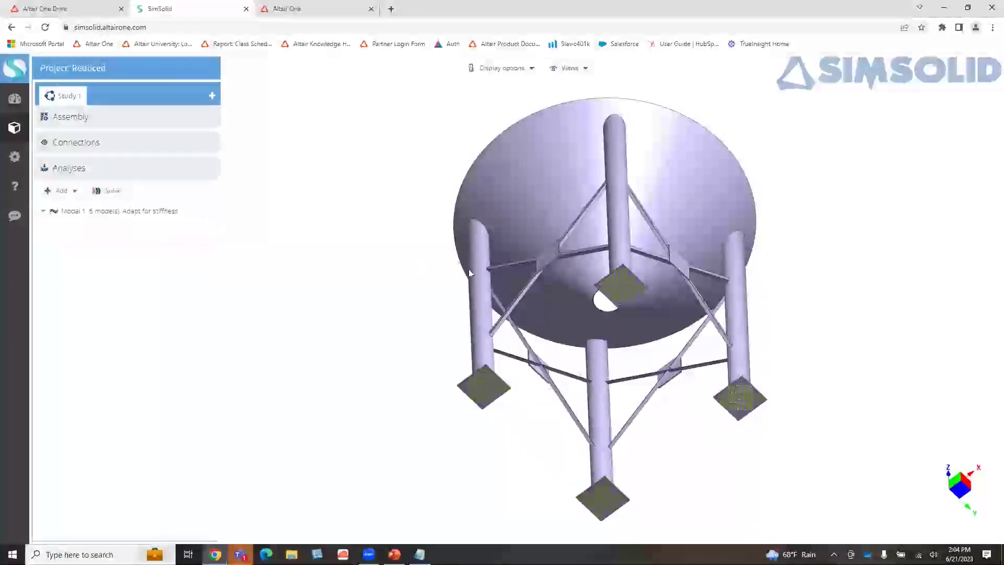
Step: Review the support and distributed mass types available for the modal analysis without adding another one
left_click_drag(596, 308, 405, 218)
left_click(232, 228)
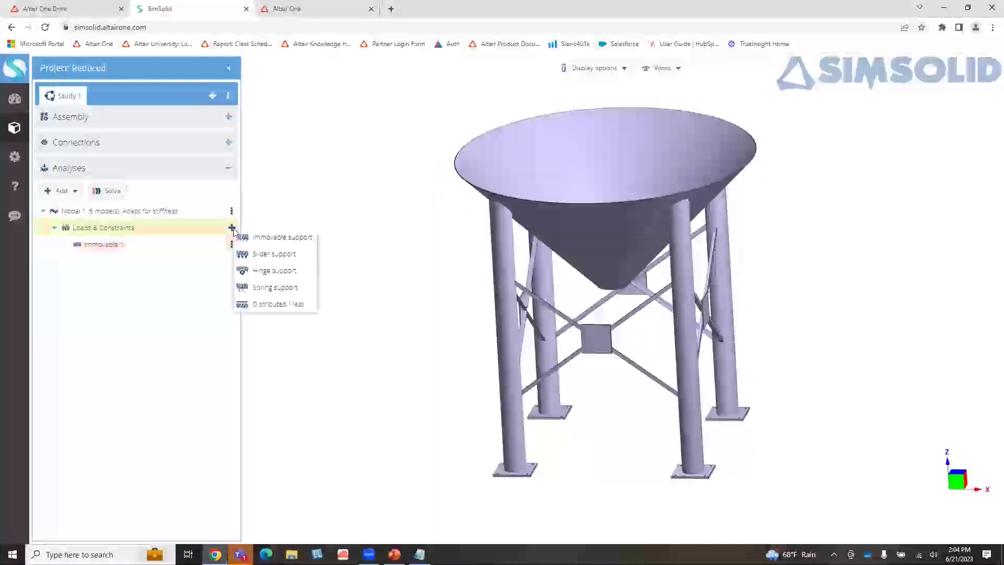
left_click(359, 186)
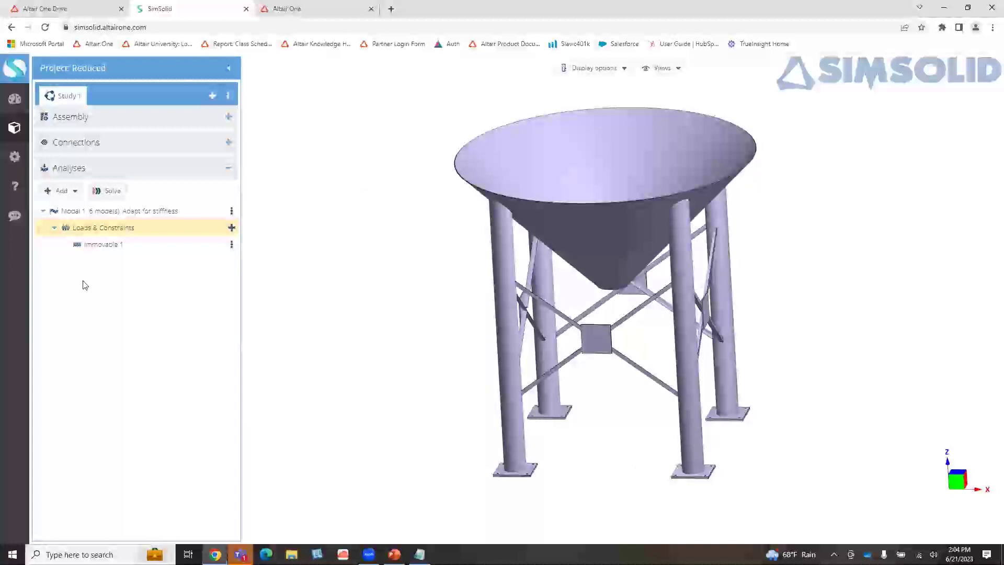
Step: Solve the modal analysis of the hopper
left_click_drag(782, 389, 377, 313)
left_click(108, 191)
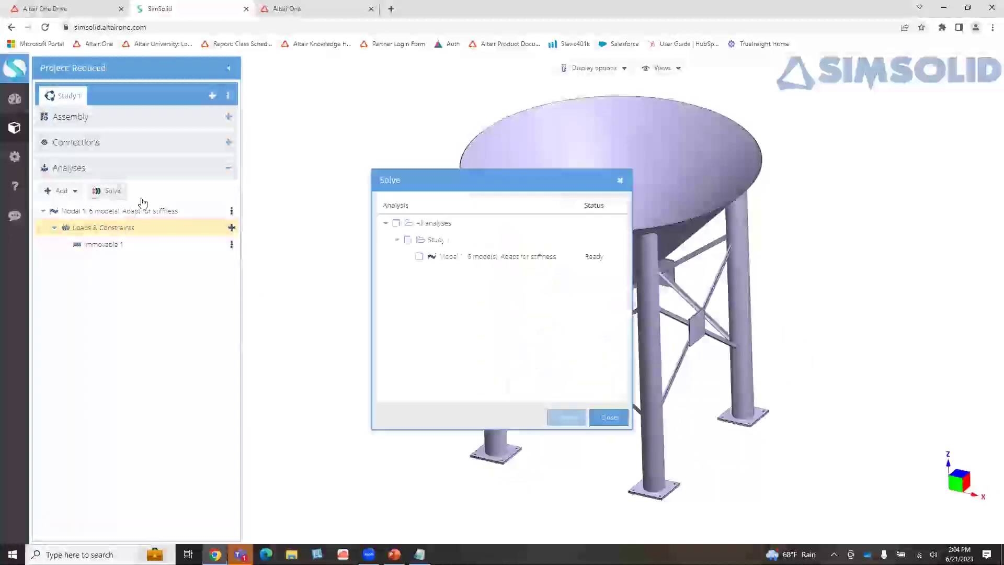
left_click(419, 256)
left_click(567, 417)
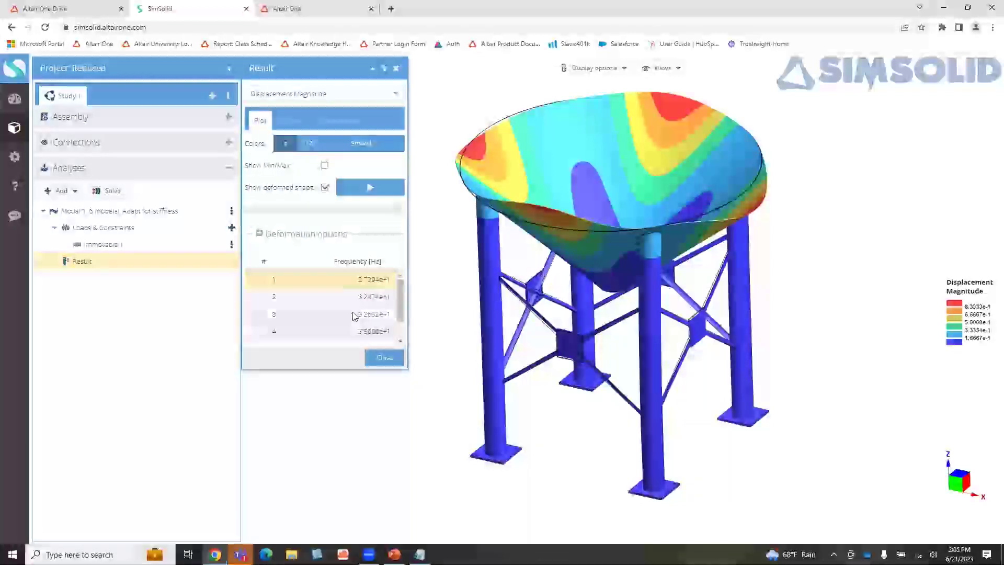
Step: Animate the first mode's deformed shape in the displacement magnitude plot and examine the list of modal frequencies
left_click(379, 197)
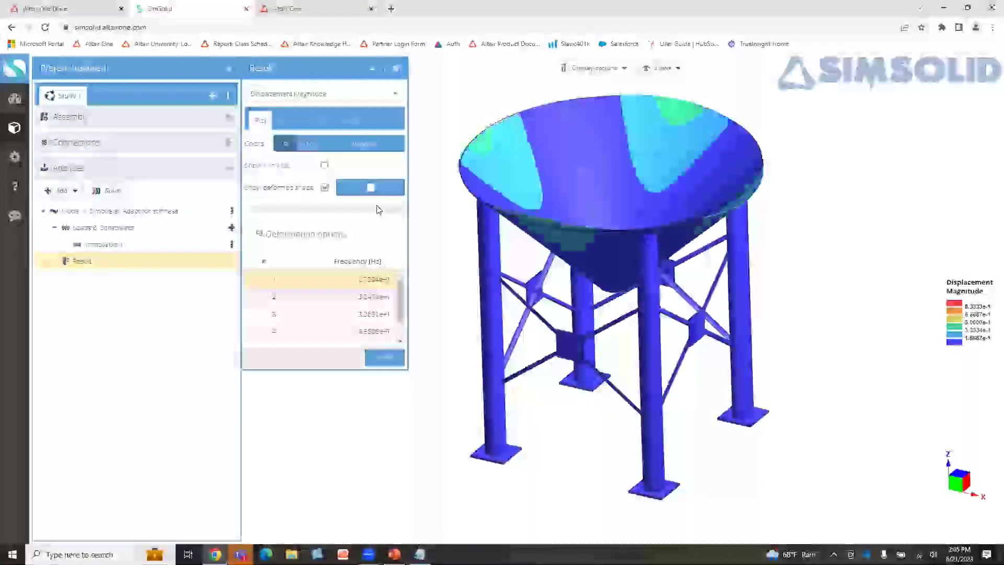
scroll(394, 324, "down", 1)
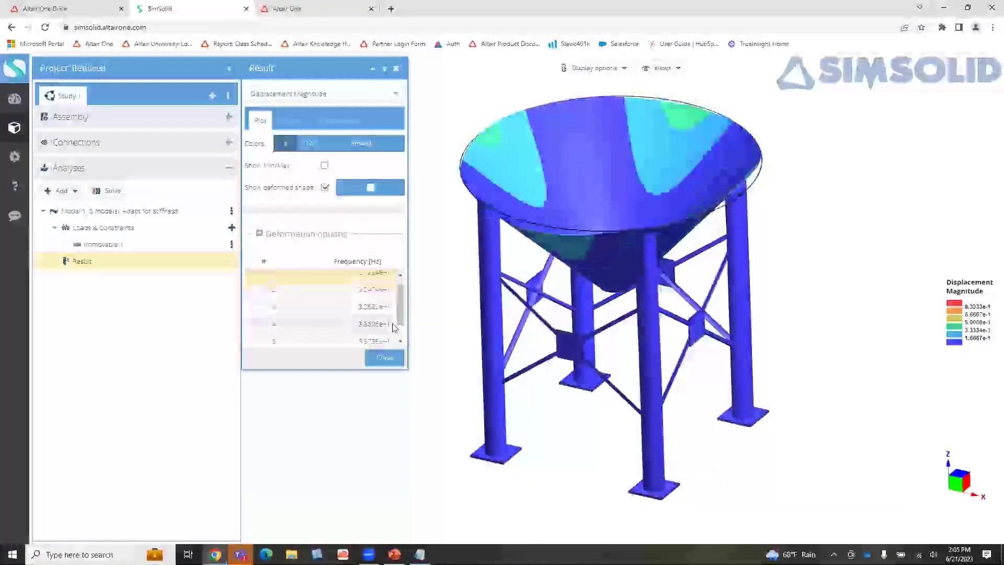
scroll(392, 324, "down", 2)
scroll(397, 295, "up", 2)
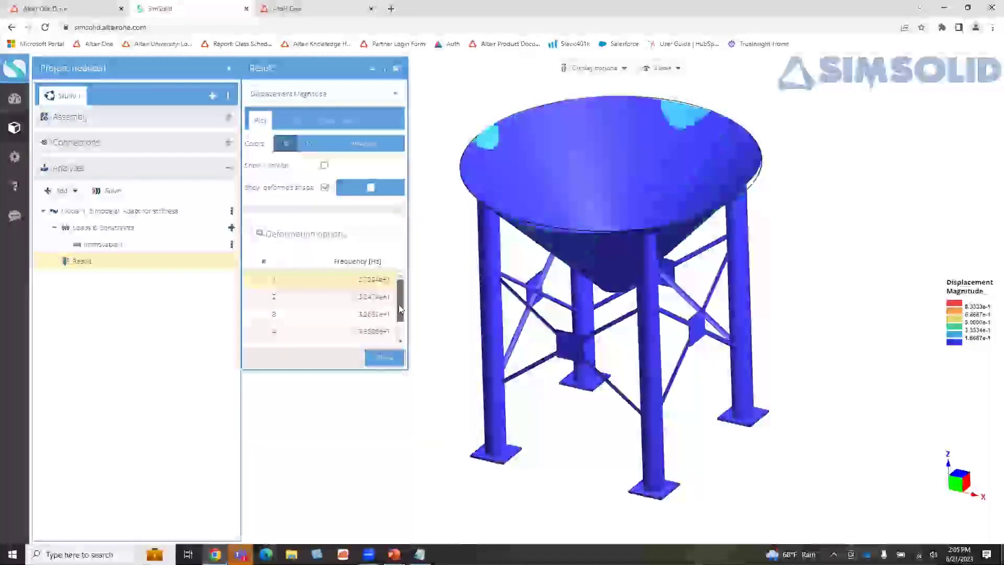
scroll(400, 308, "down", 2)
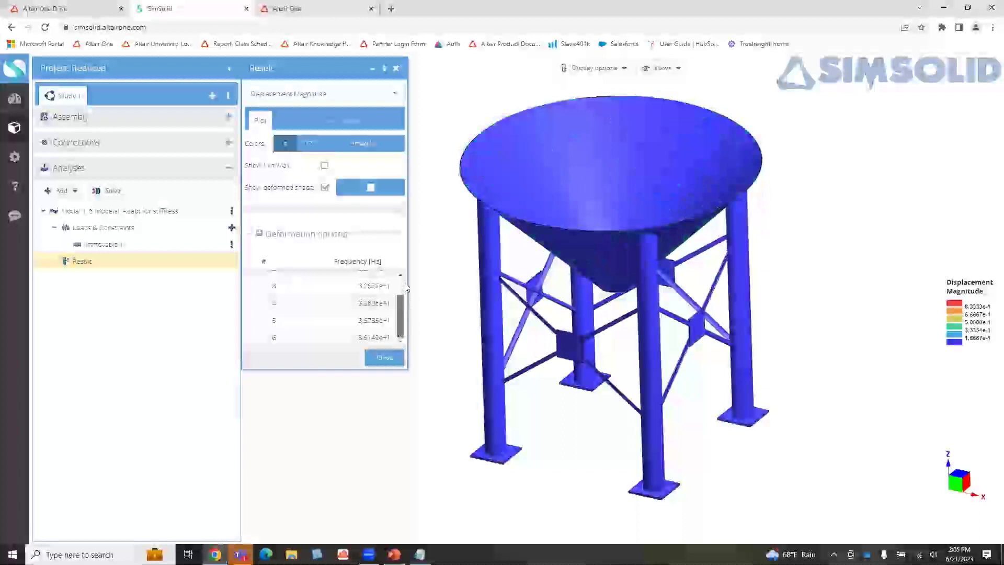
scroll(404, 288, "up", 2)
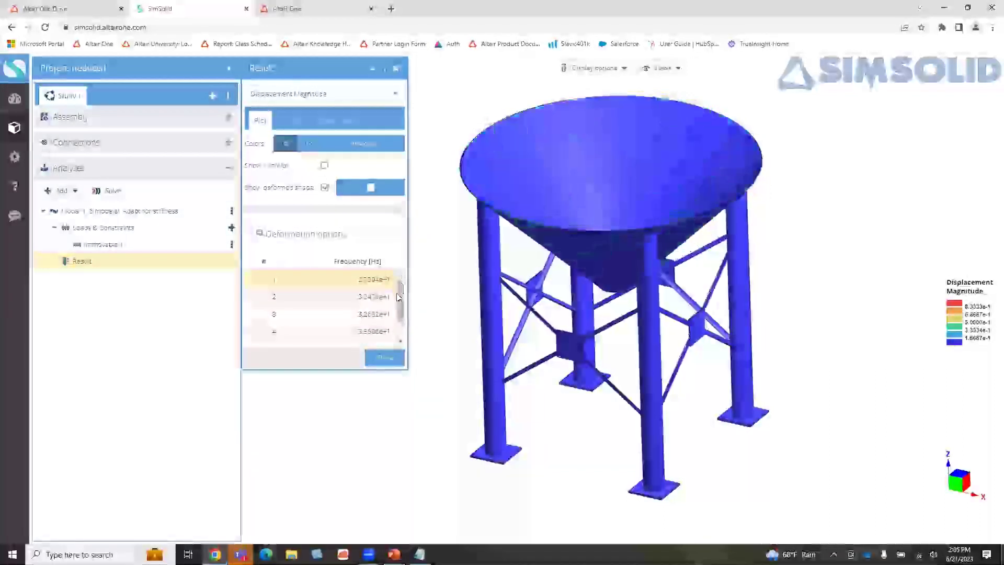
scroll(399, 314, "down", 2)
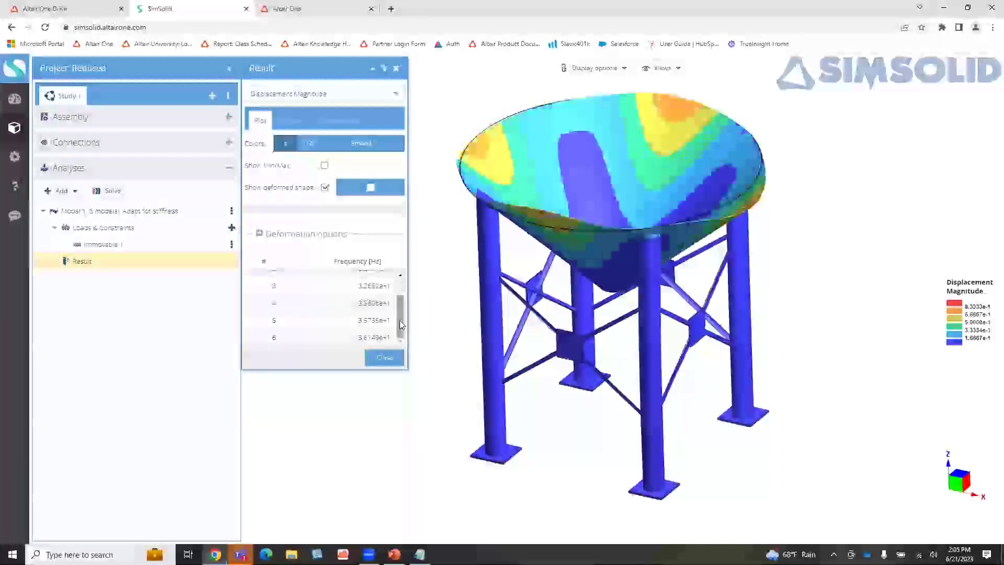
scroll(404, 304, "up", 2)
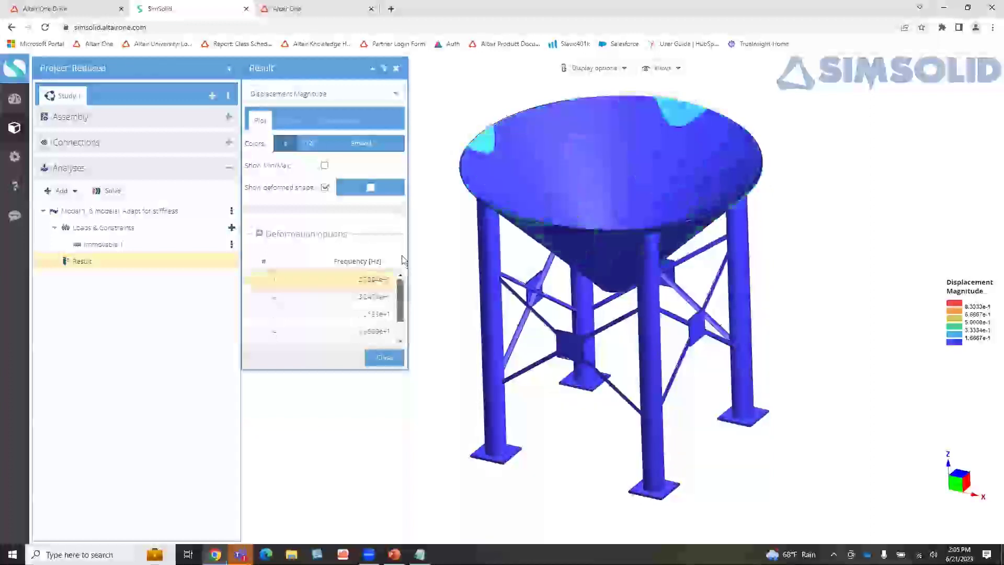
Step: Display the second mode with the animation stopped, and compare the plot's colour settings, ending with the 6-colour setting
left_click(380, 298)
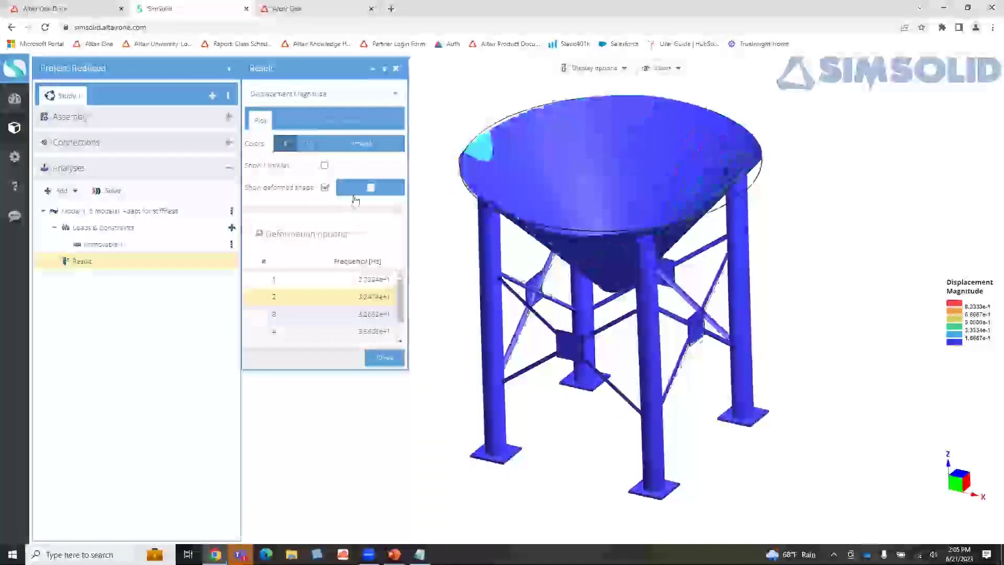
left_click(370, 189)
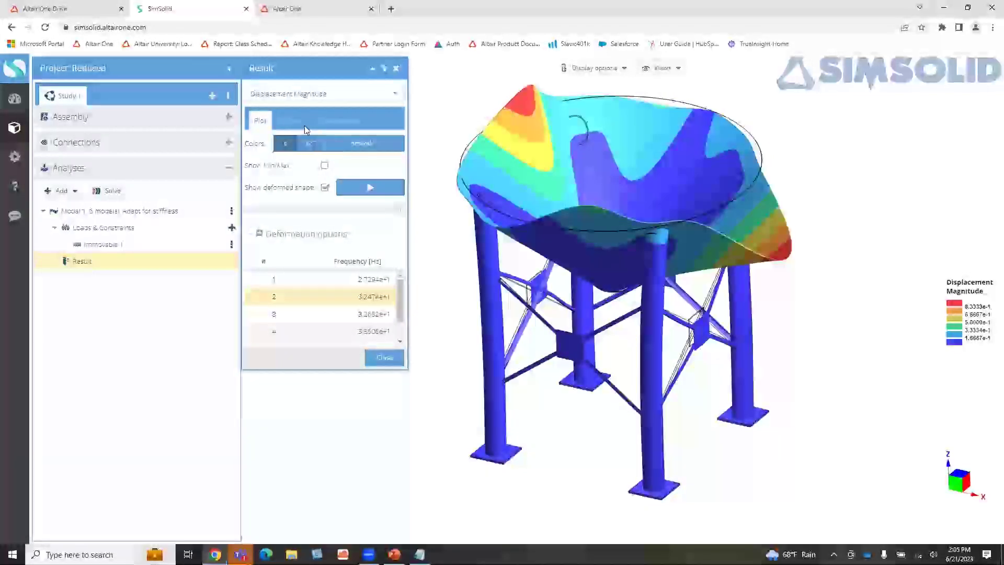
left_click(309, 143)
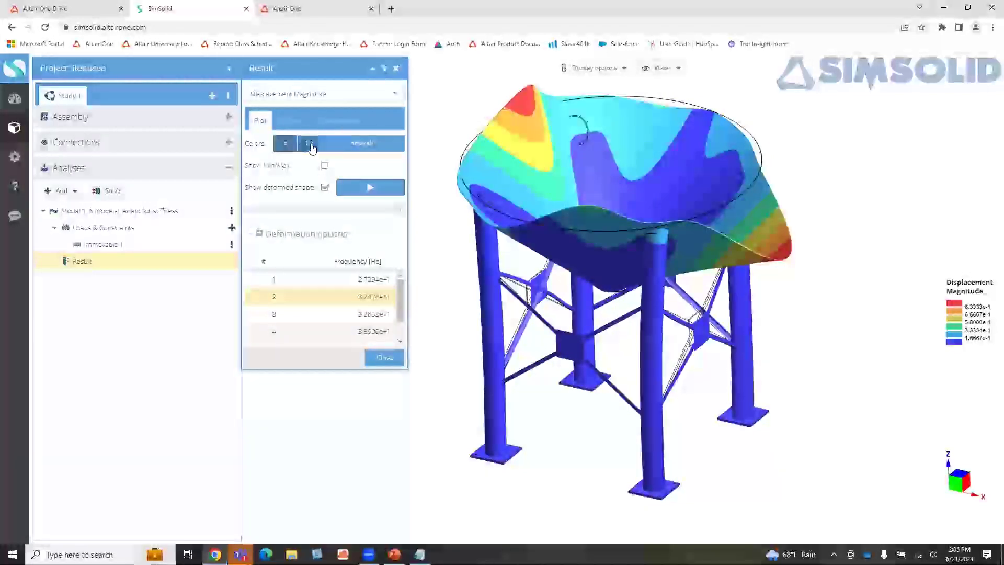
left_click(365, 145)
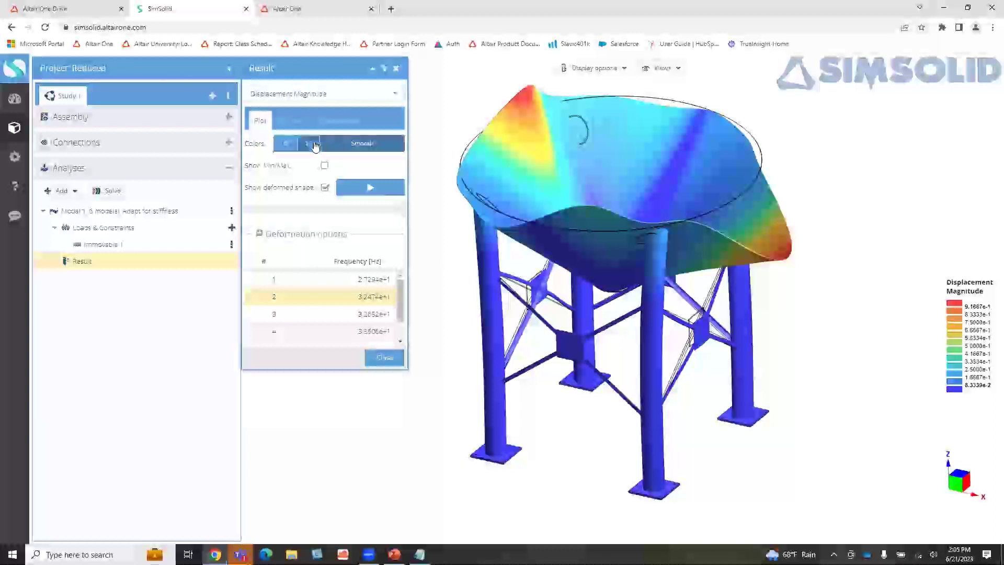
left_click(286, 143)
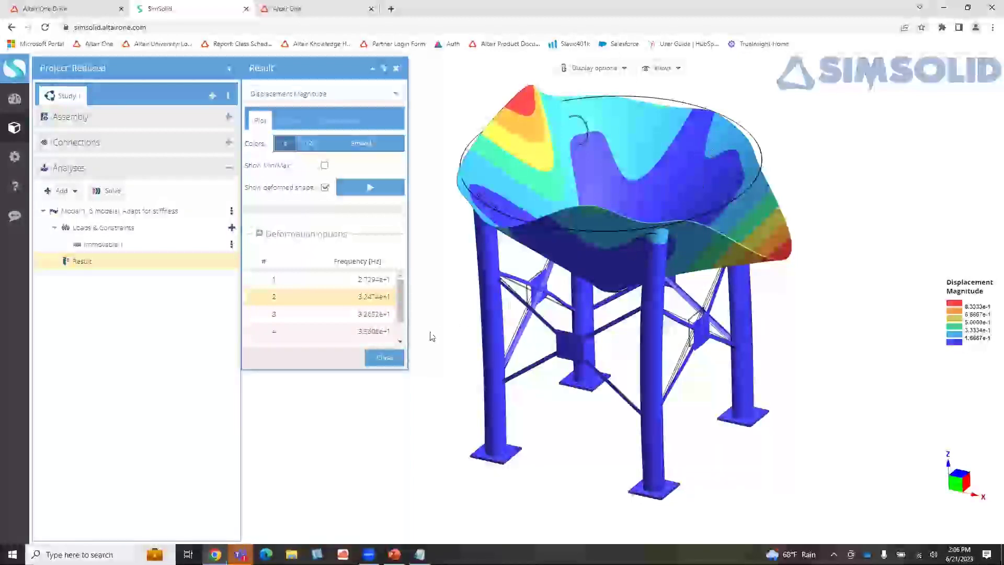
Step: Look through the remaining modal frequencies and close the hopper's results
scroll(398, 299, "down", 2)
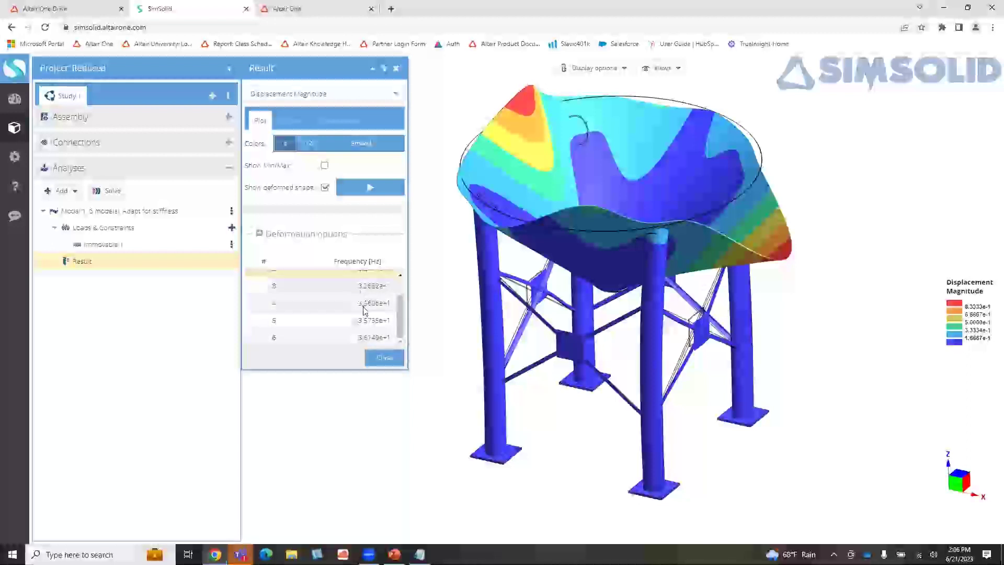
left_click(384, 359)
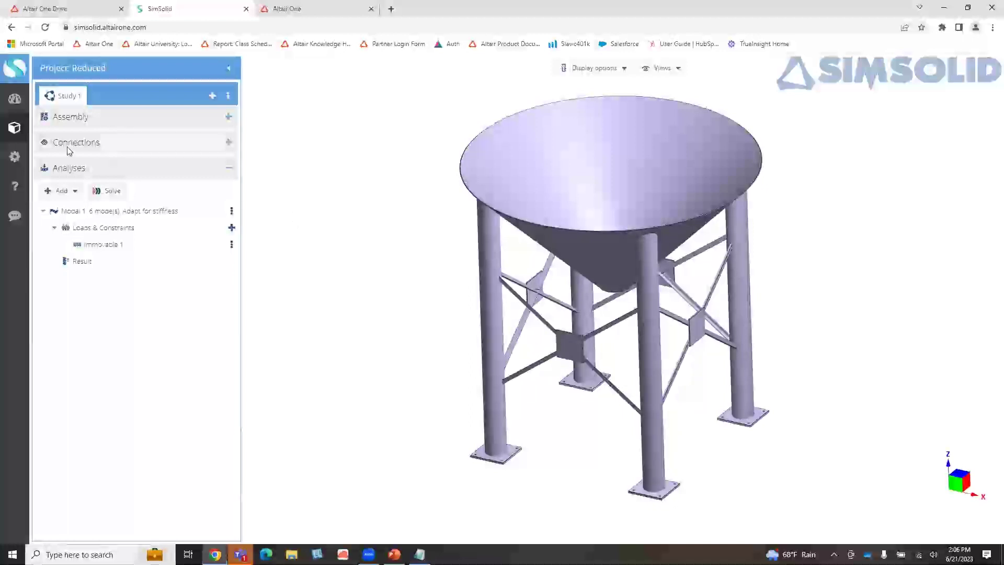
Step: Open the Pullup bar V1 project and display the result of its linear structural analysis
left_click(15, 100)
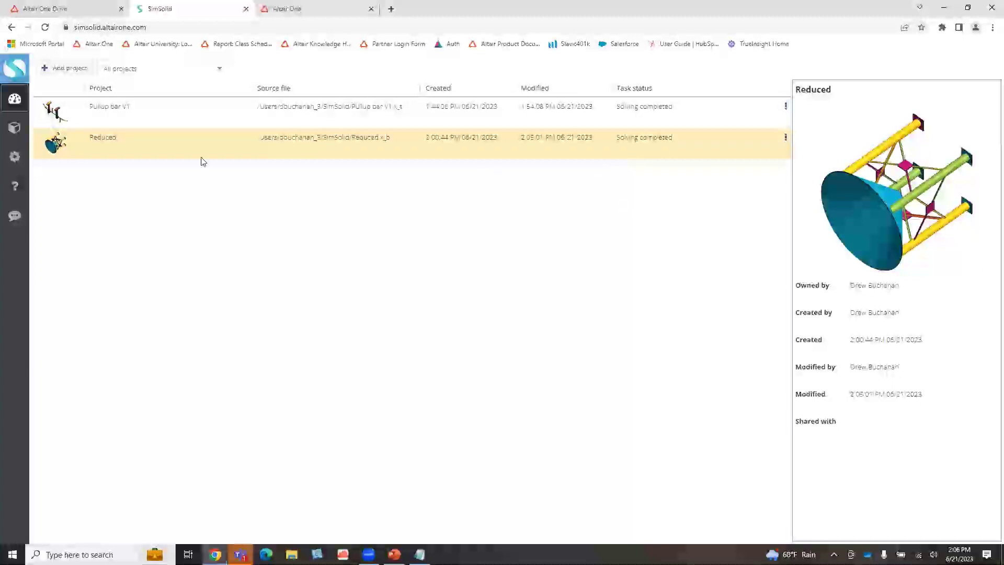
double_click(196, 106)
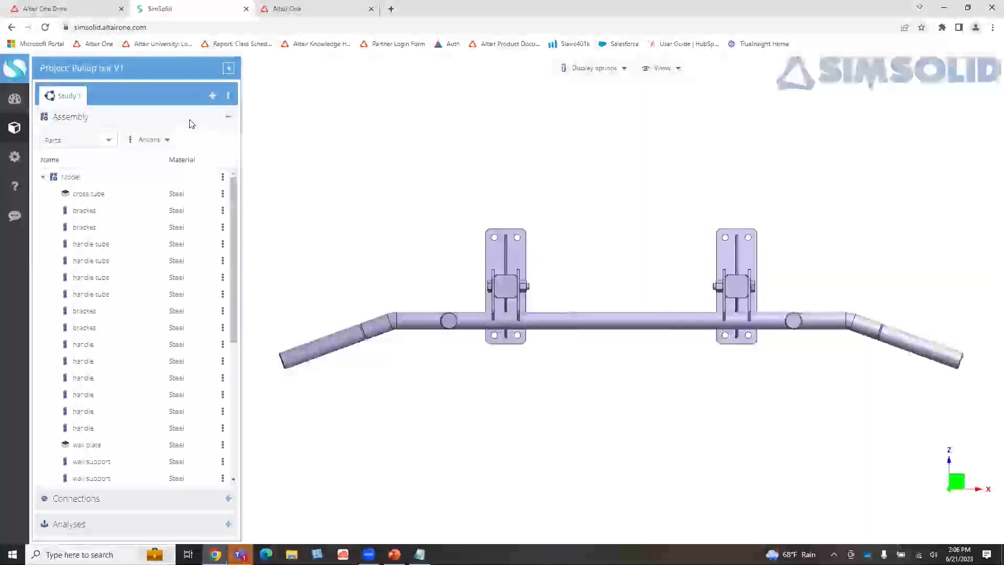
left_click(146, 524)
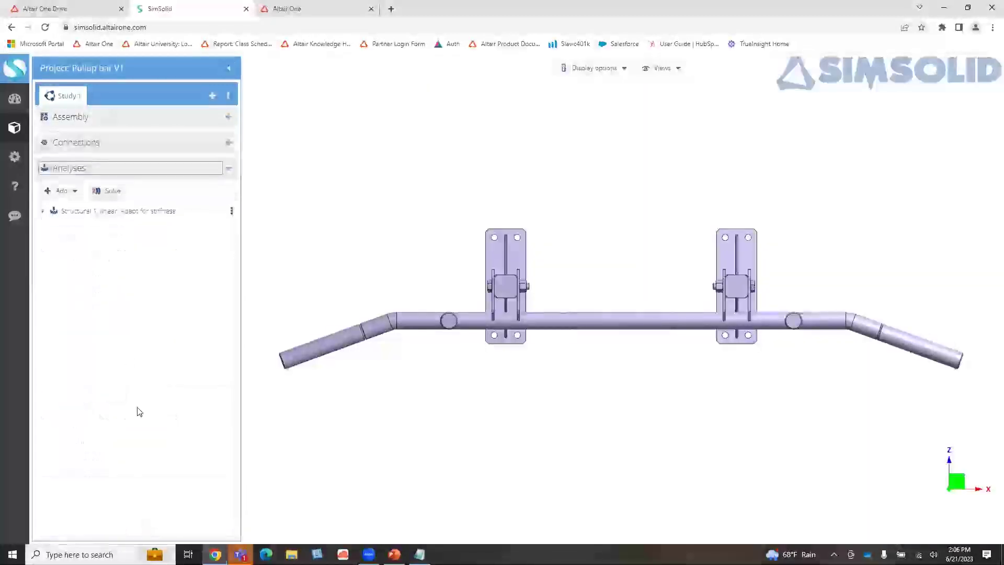
left_click(43, 211)
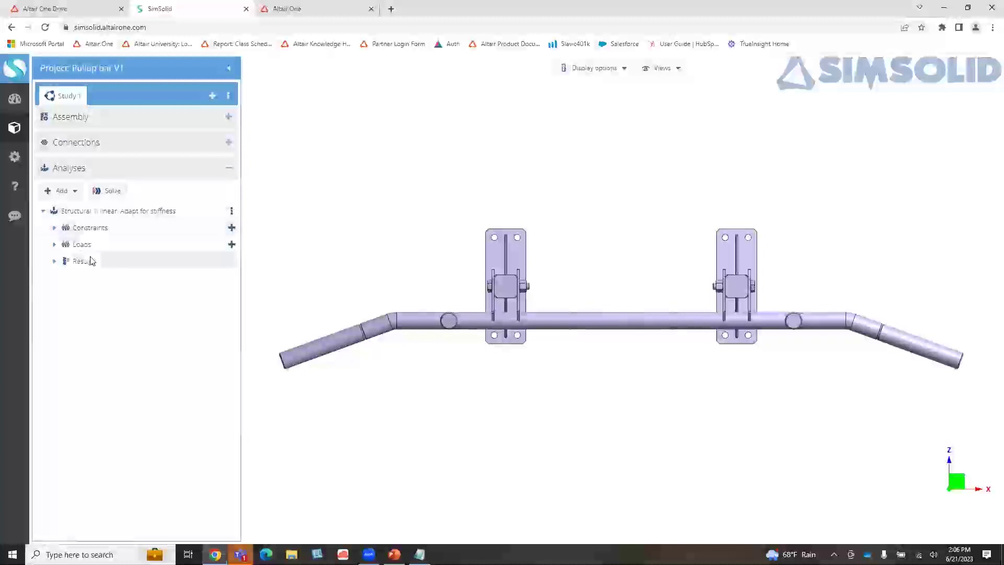
left_click(89, 261)
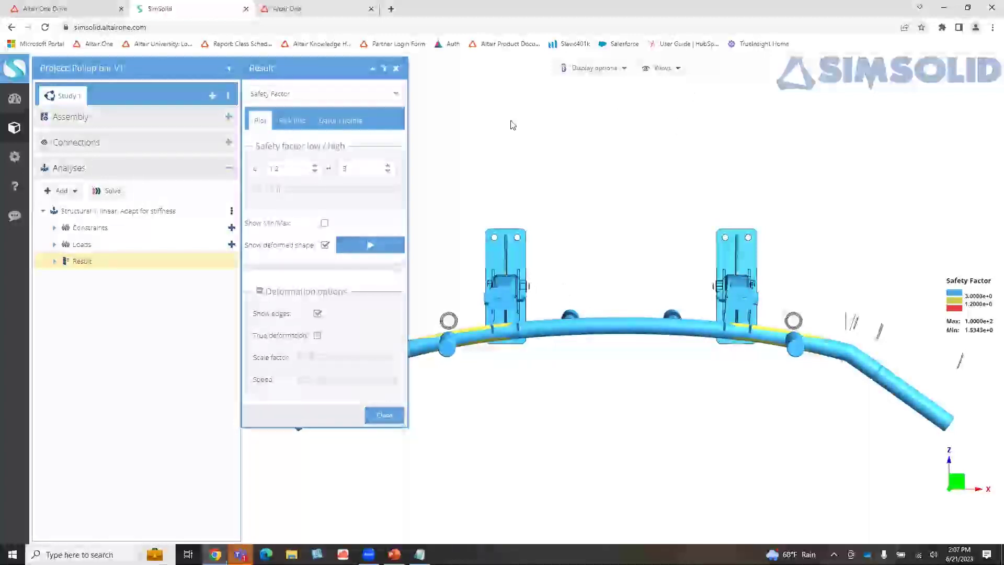
Step: View the pull-up bar's Von Mises stress plot and close the result
left_click(346, 93)
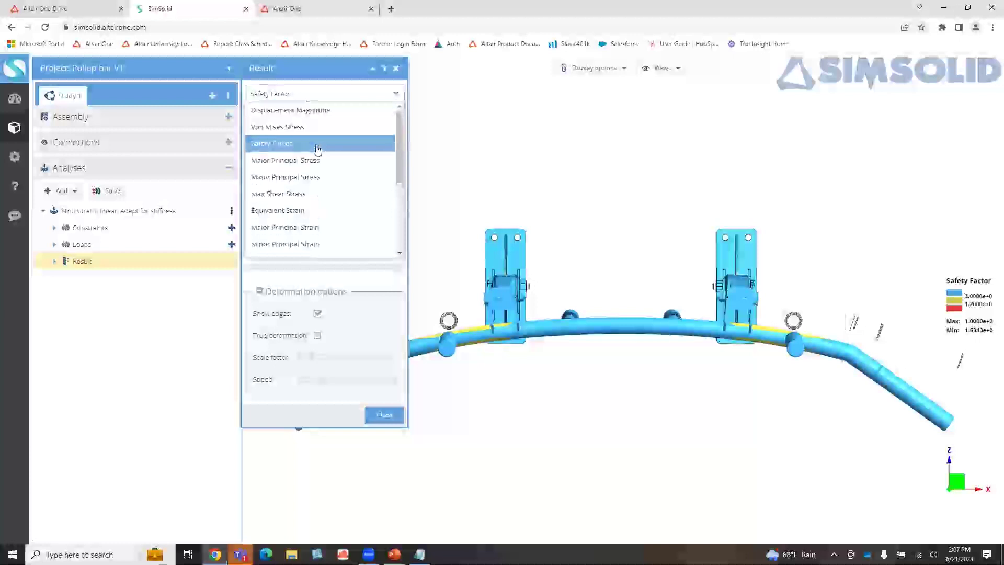
left_click(314, 126)
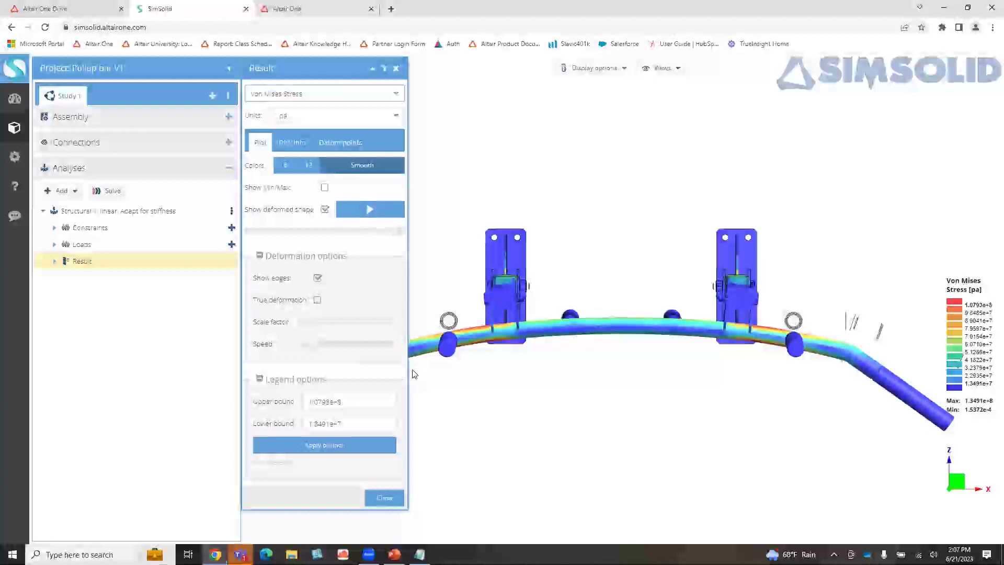
left_click(396, 68)
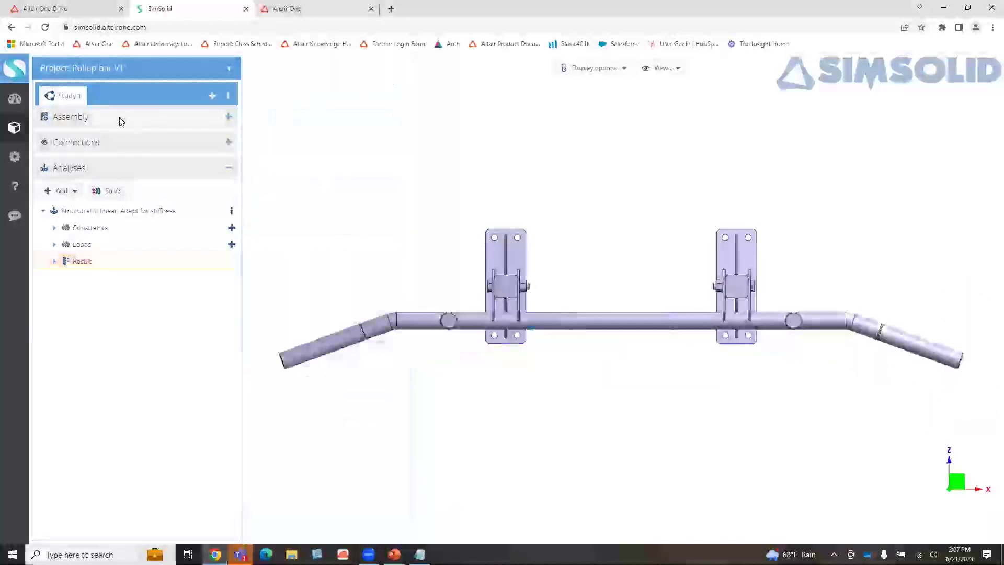
Step: Create a new project from the Mug.x_b file in the SimSolid folder of the Altair One Drive
left_click(15, 99)
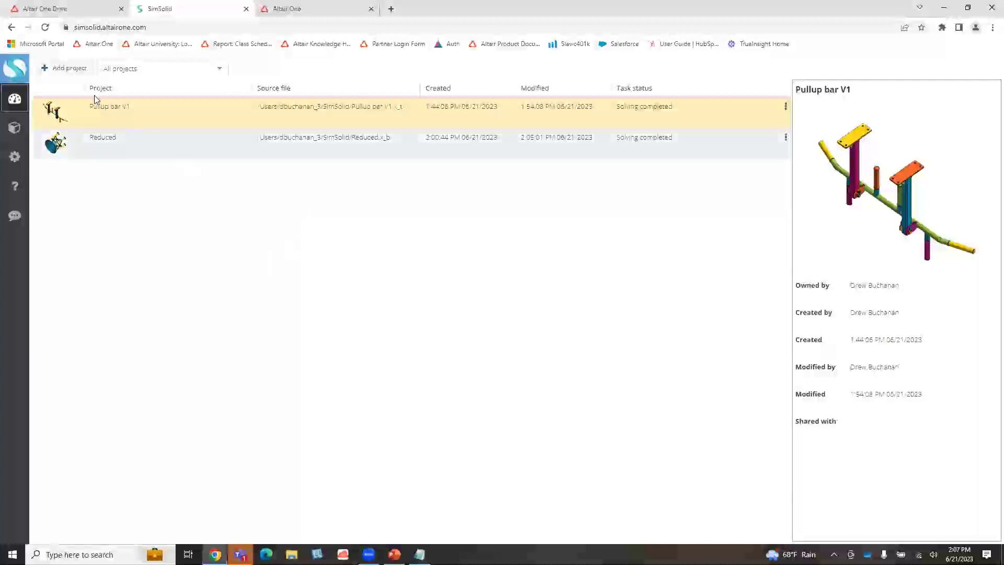
left_click(70, 69)
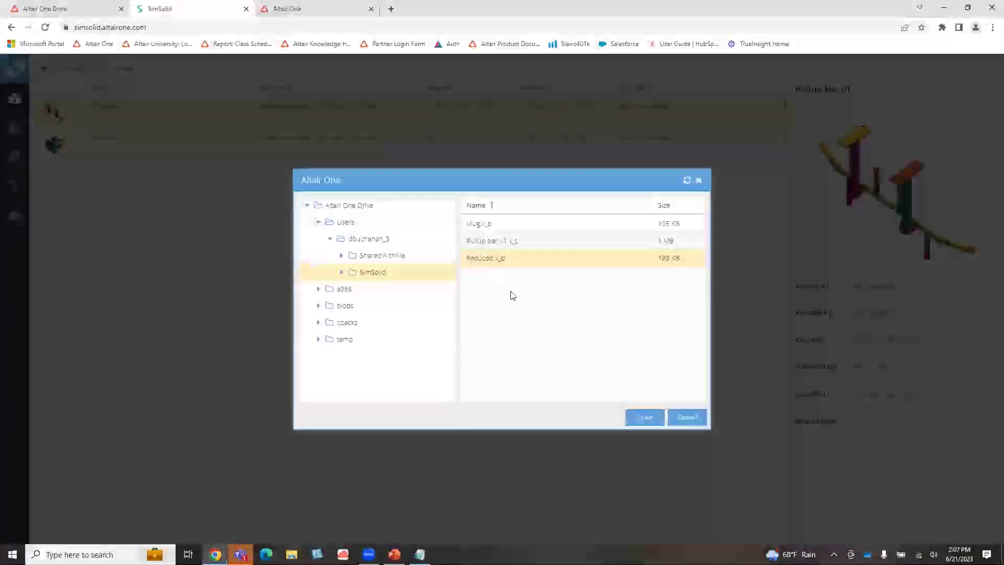
left_click(505, 225)
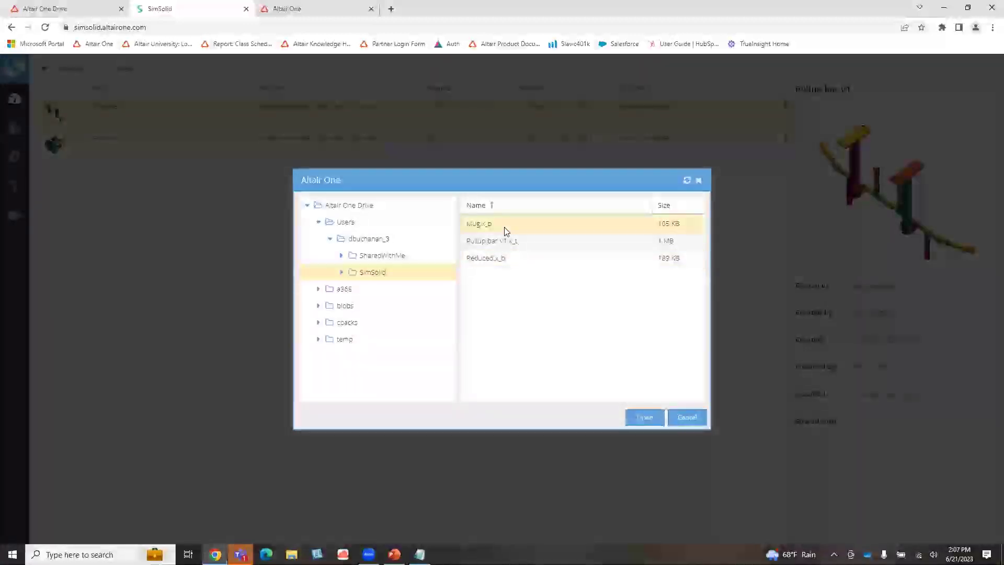
double_click(506, 230)
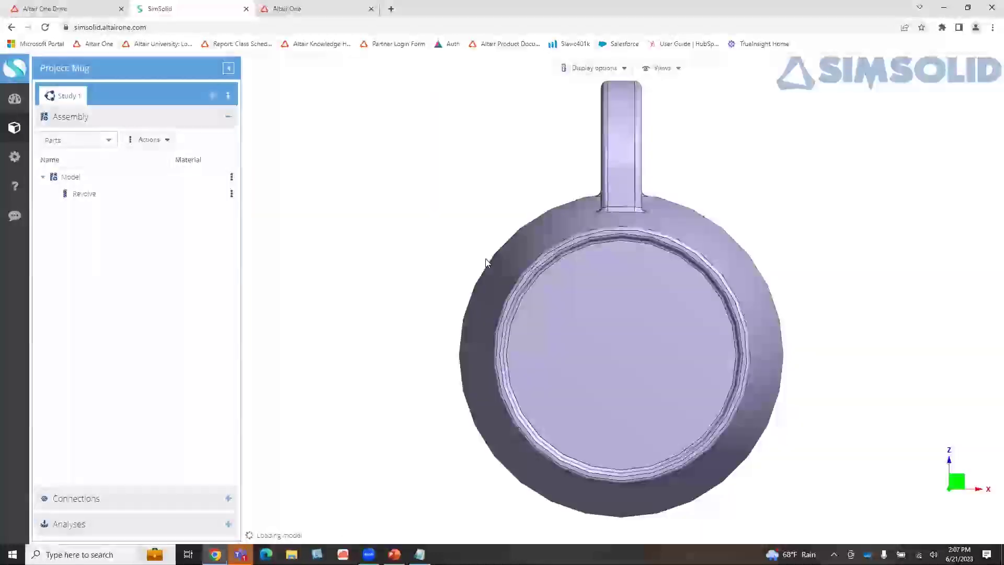
Step: Assign the generic Copper material from the standard material library to the whole mug model
left_click_drag(454, 226, 558, 272)
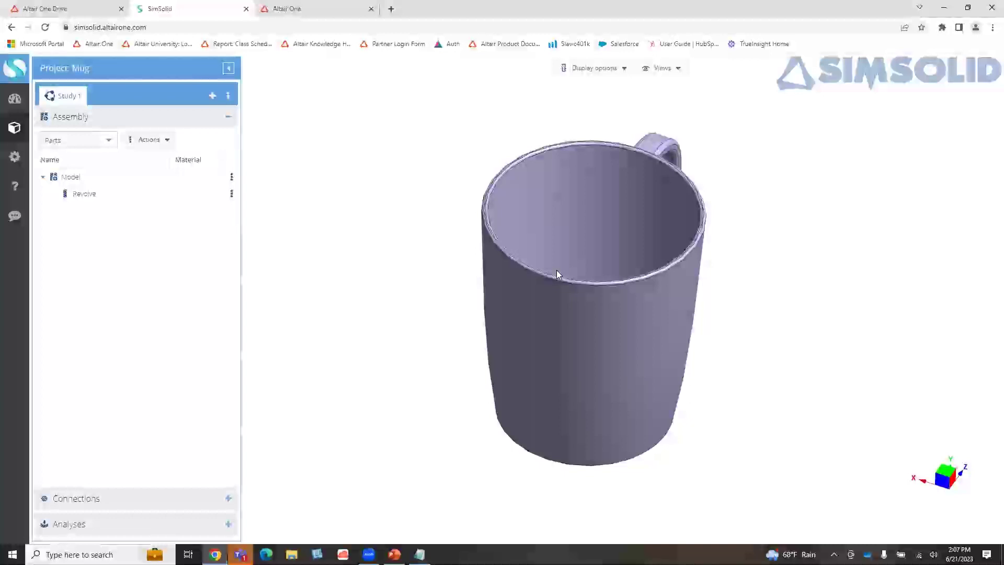
left_click_drag(748, 328, 563, 276)
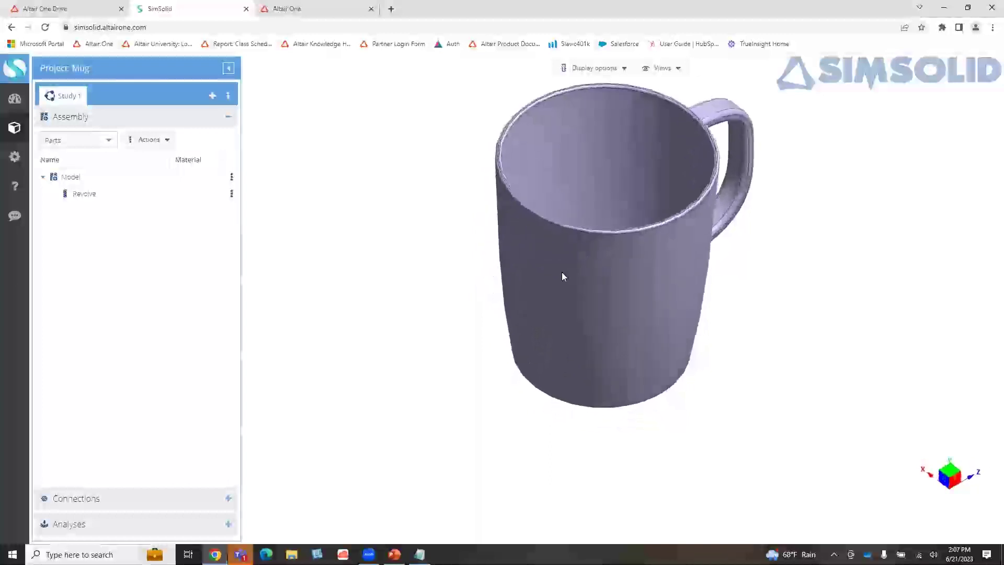
scroll(562, 268, "down", 2)
scroll(566, 139, "up", 2)
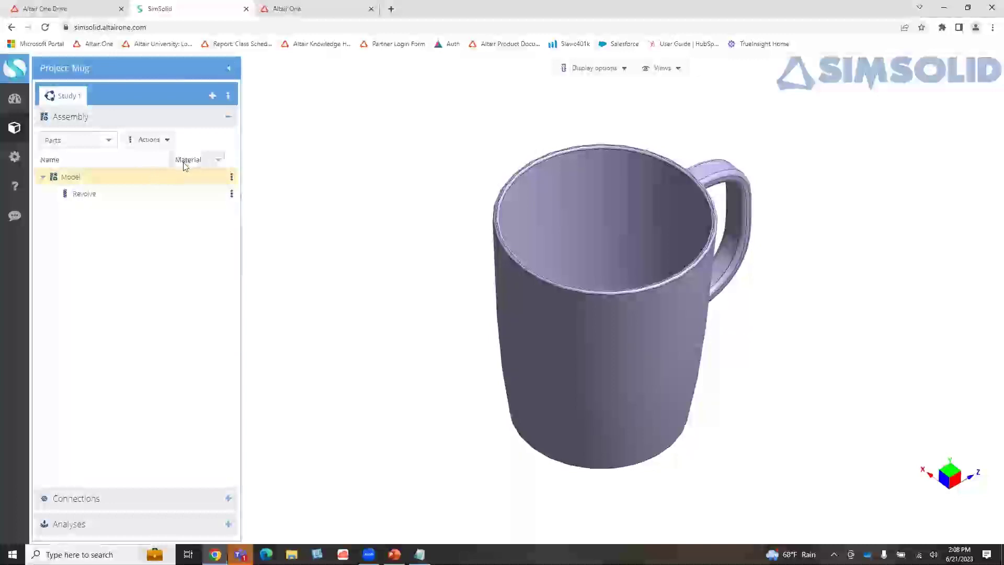
right_click(156, 178)
left_click(184, 205)
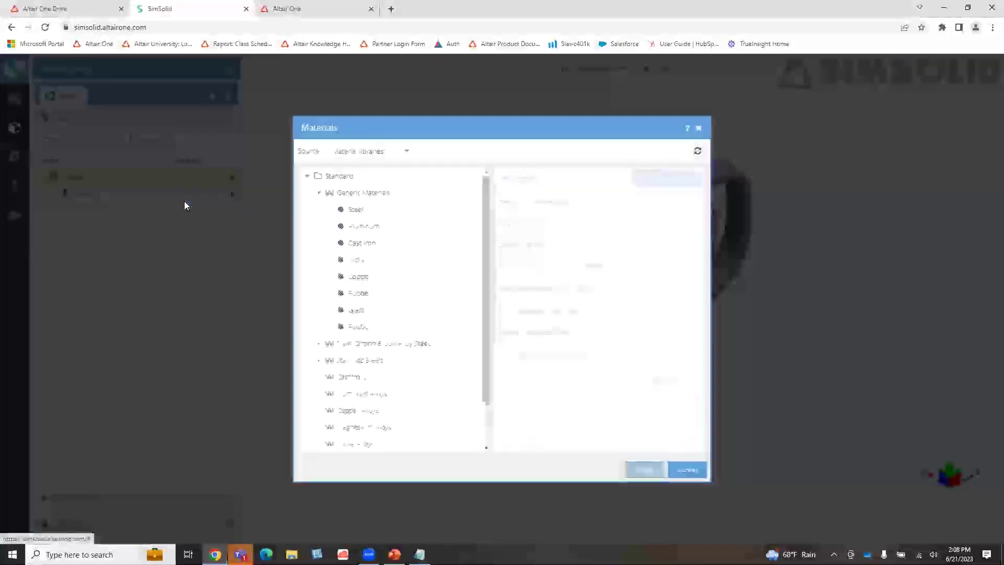
left_click(349, 276)
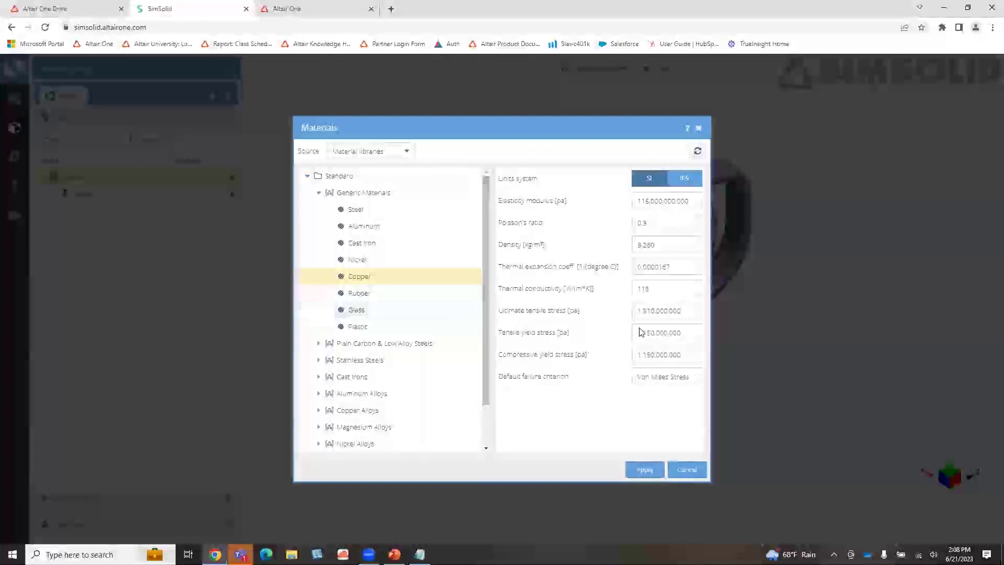
left_click(651, 470)
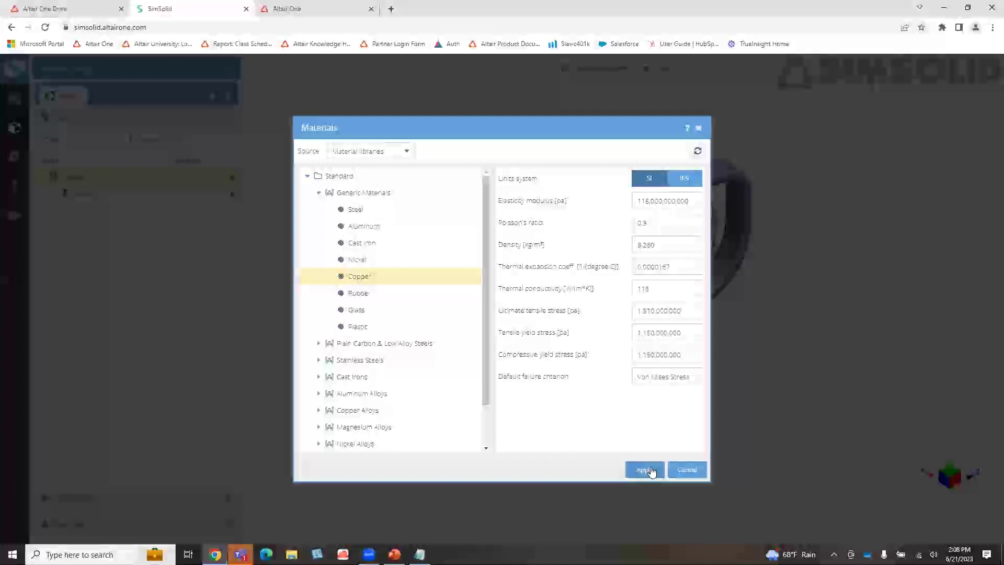
left_click(651, 470)
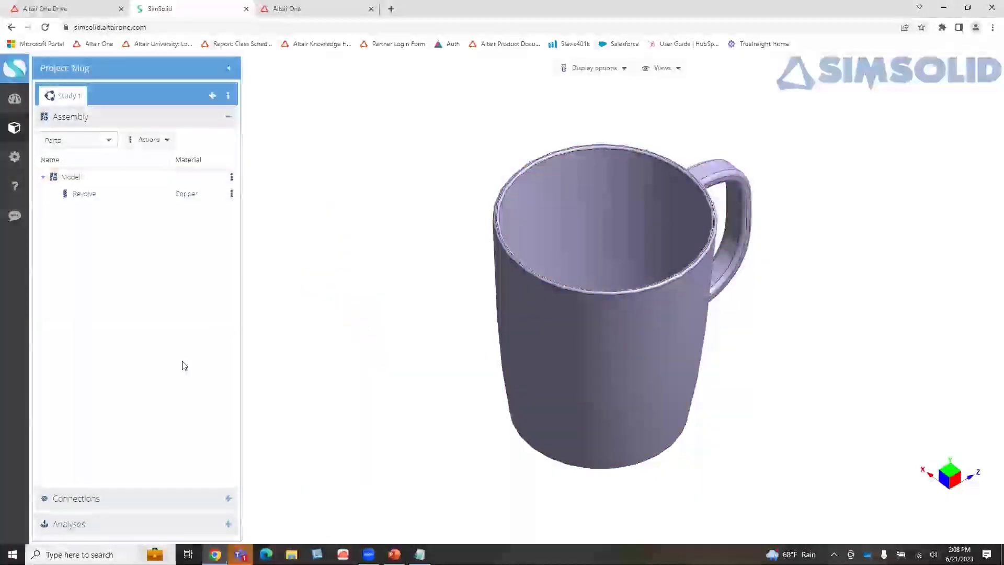
Step: Skip the connections and add a thermal analysis to Study 1
left_click(157, 498)
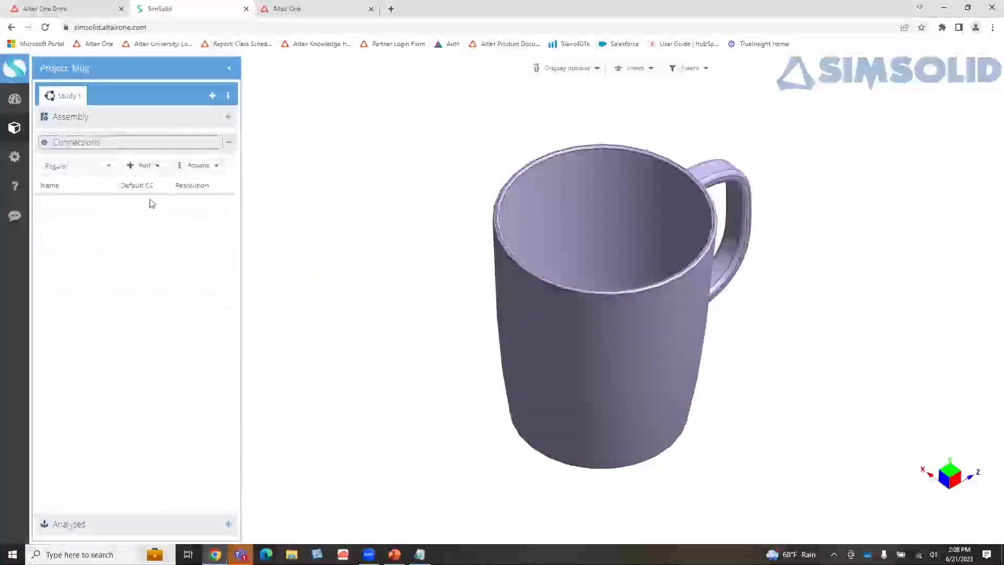
left_click(131, 524)
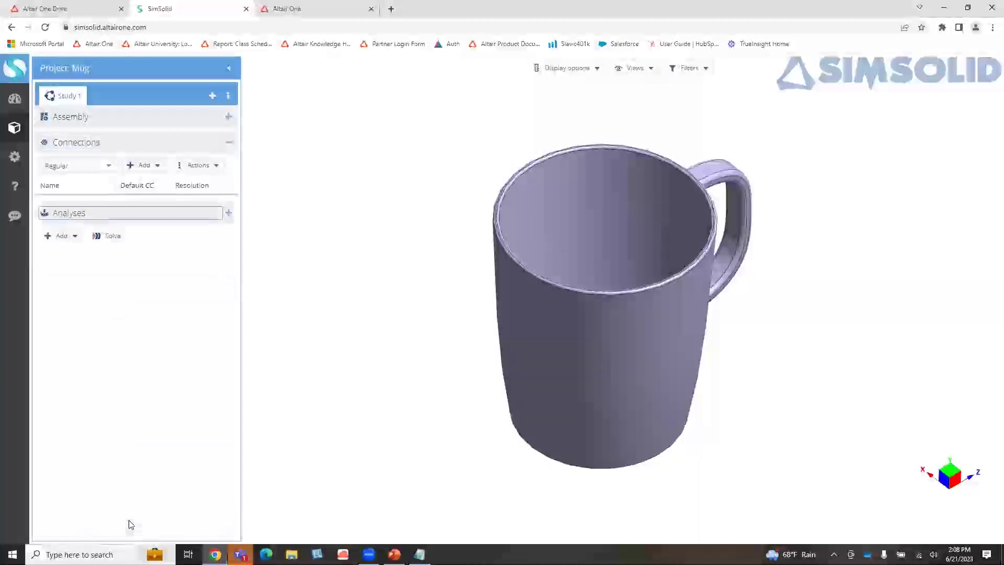
left_click(124, 125)
left_click(123, 124)
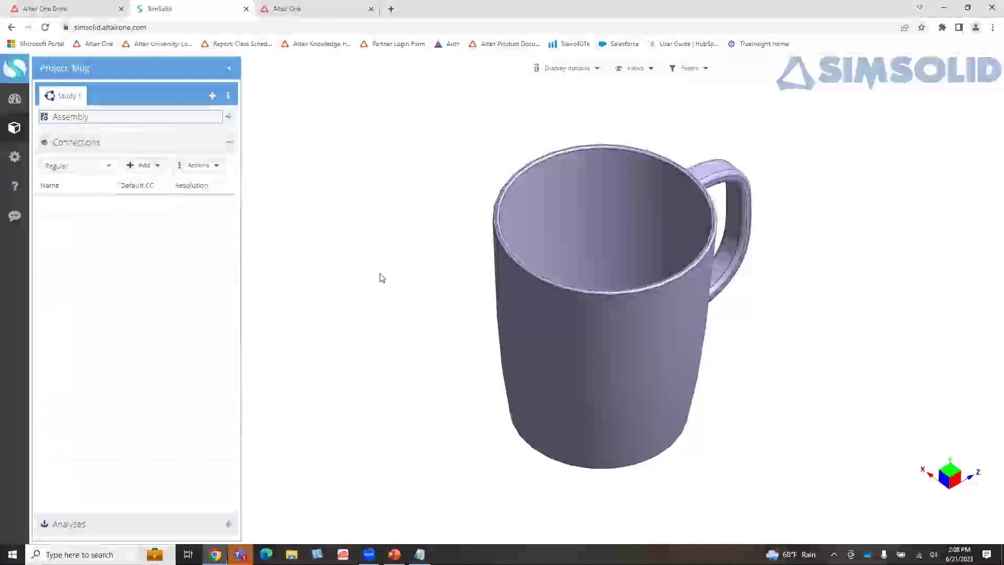
left_click(126, 142)
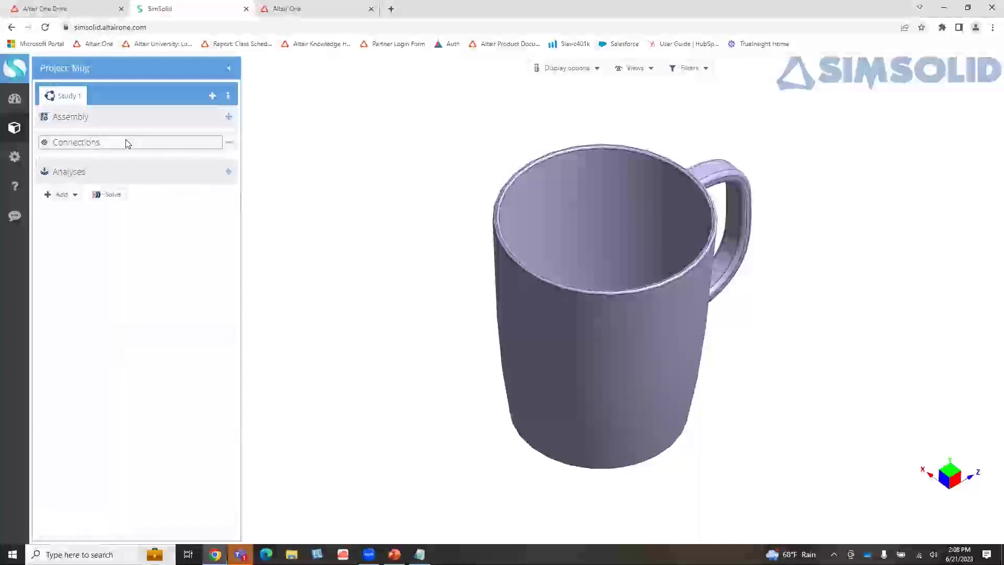
left_click(58, 190)
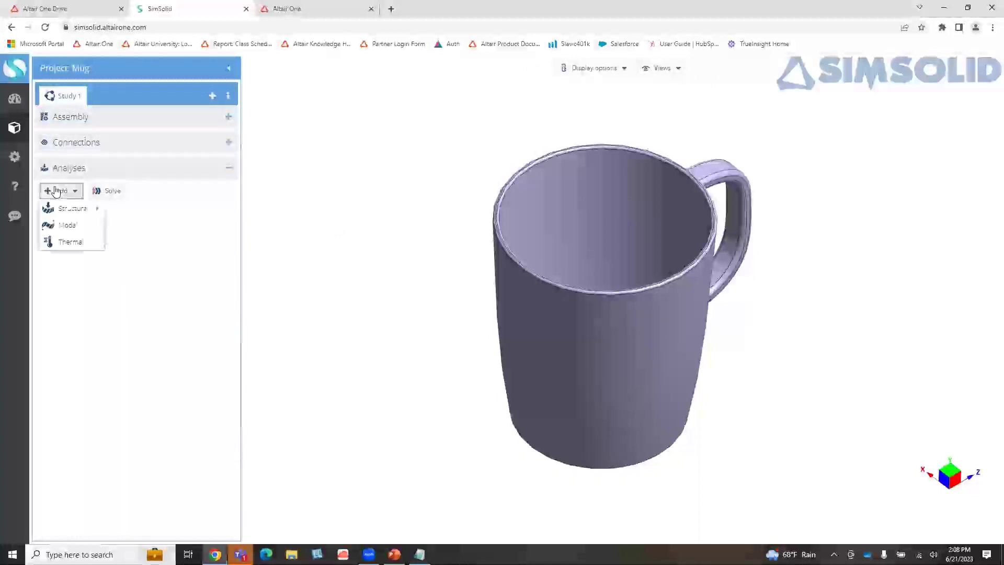
left_click(78, 242)
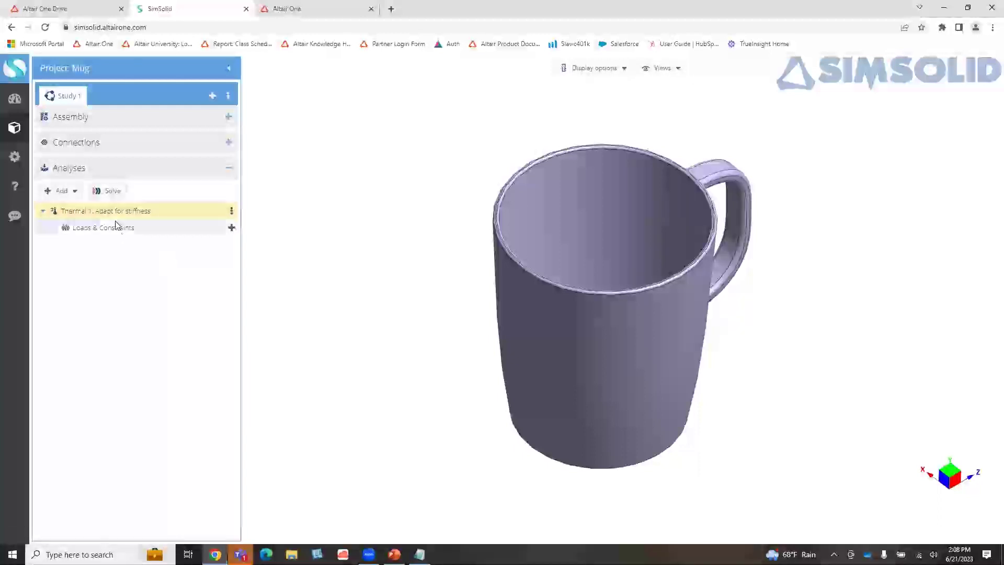
Step: Apply a temperature of 60 °C to the mug's inner wall and inner bottom faces
left_click(231, 229)
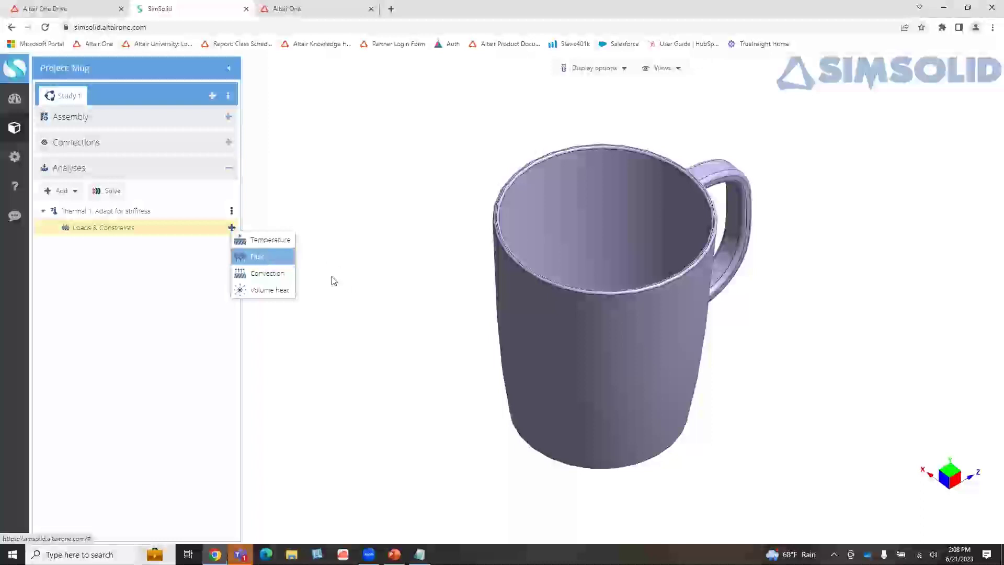
left_click(266, 240)
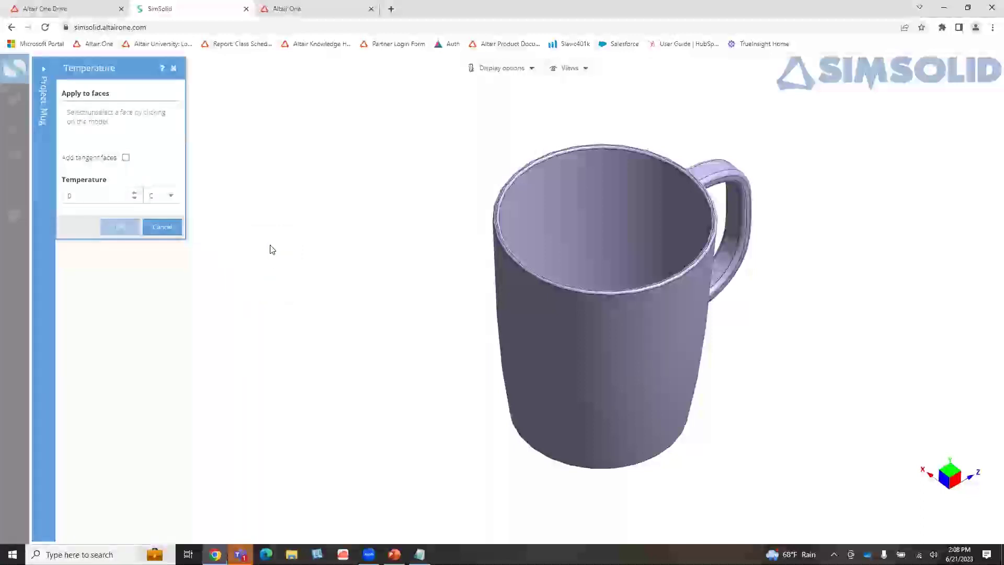
double_click(97, 201)
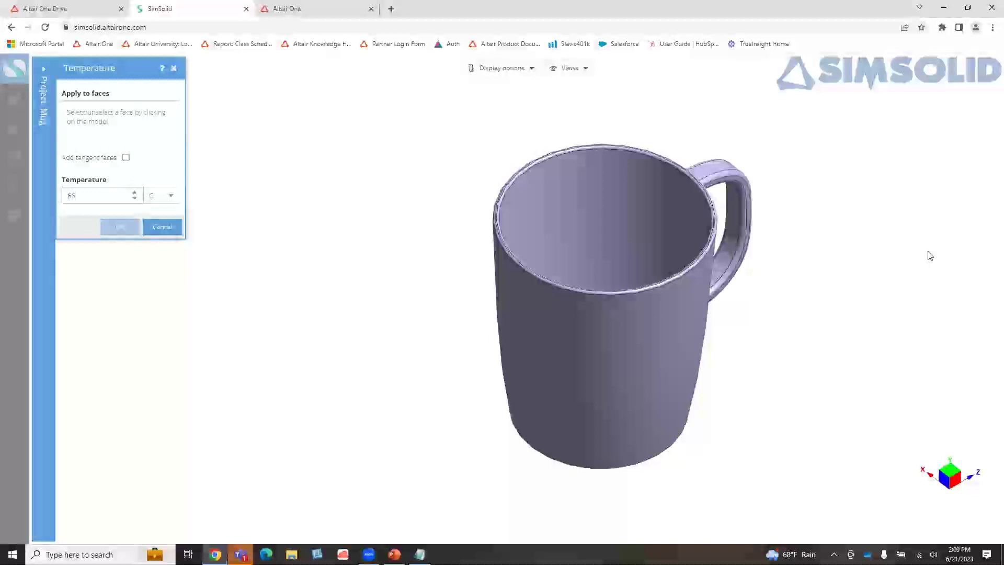
key("BackSpace")
type("0")
left_click_drag(417, 342, 570, 312)
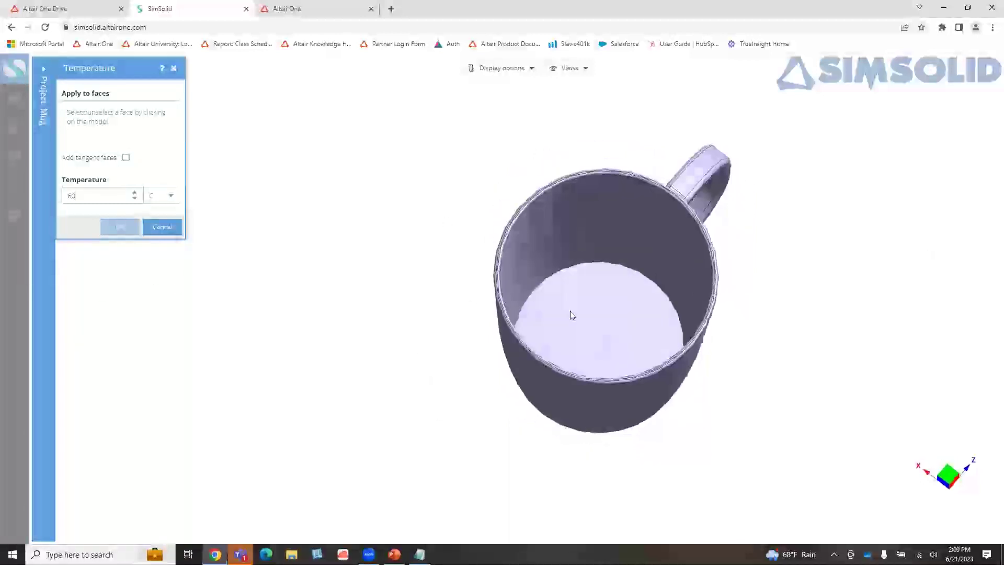
left_click(598, 221)
left_click(600, 308)
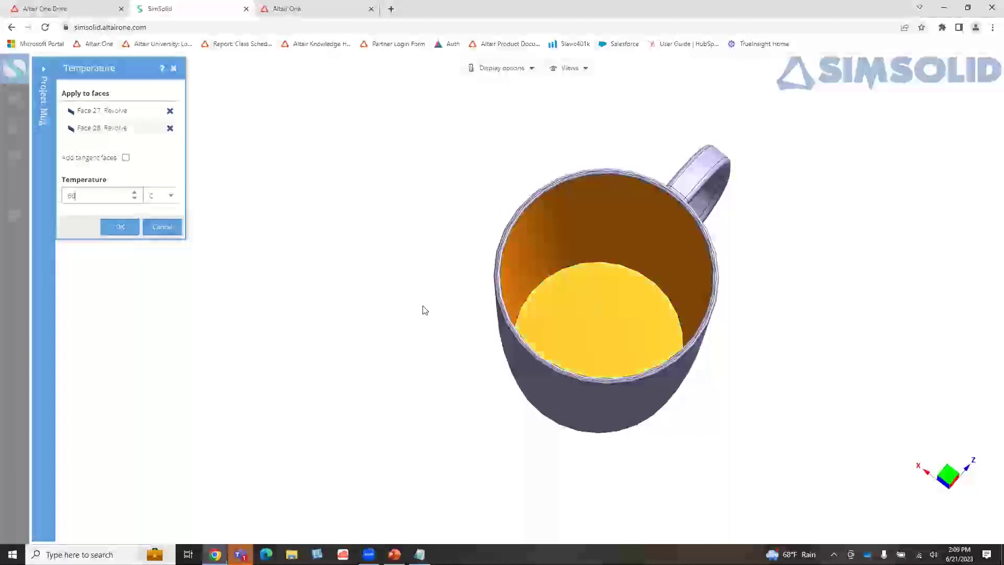
left_click_drag(416, 331, 406, 260)
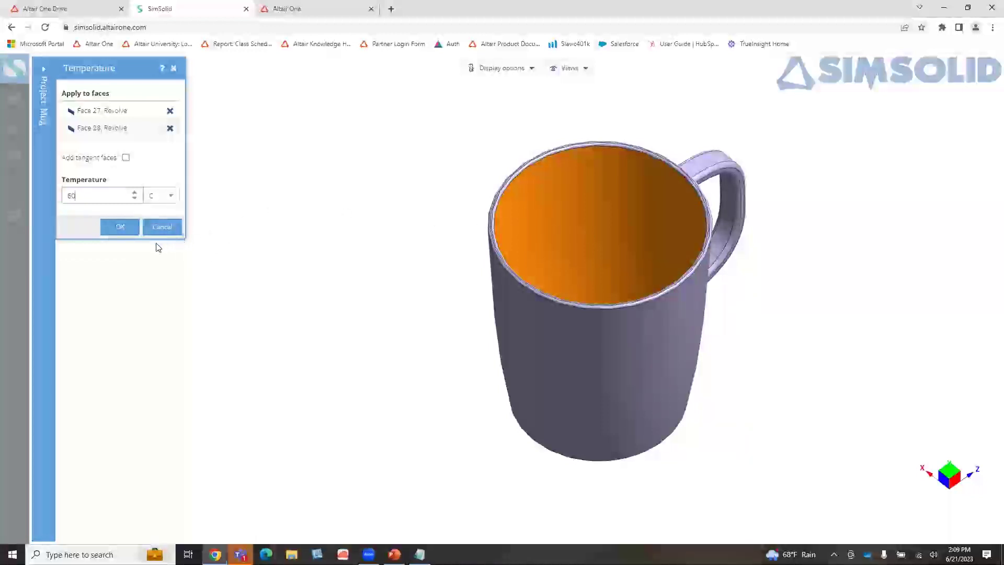
left_click(126, 232)
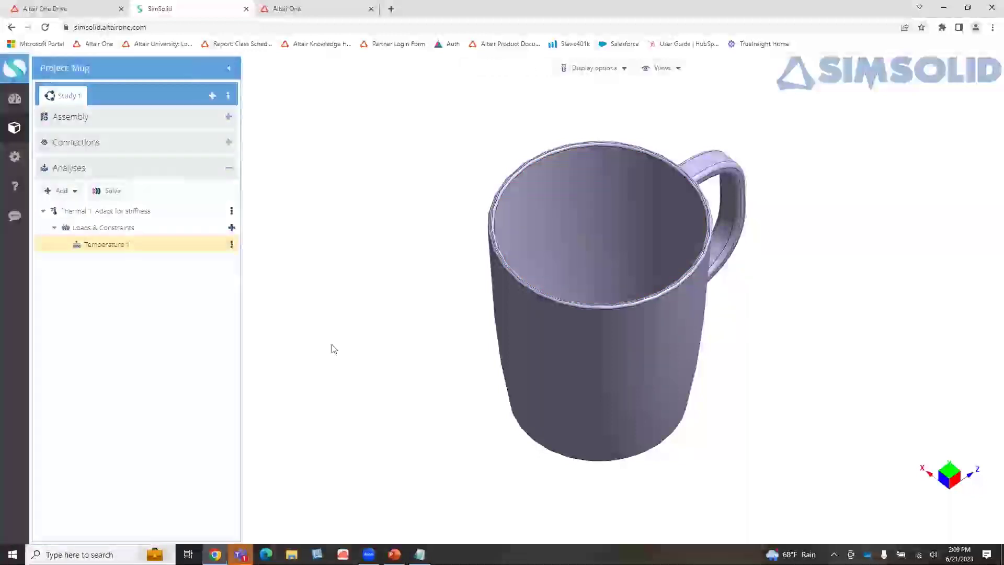
Step: Start a thermal convection condition with tangent faces included and select the mug's outer wall, rim and handle faces
left_click_drag(630, 264, 614, 304)
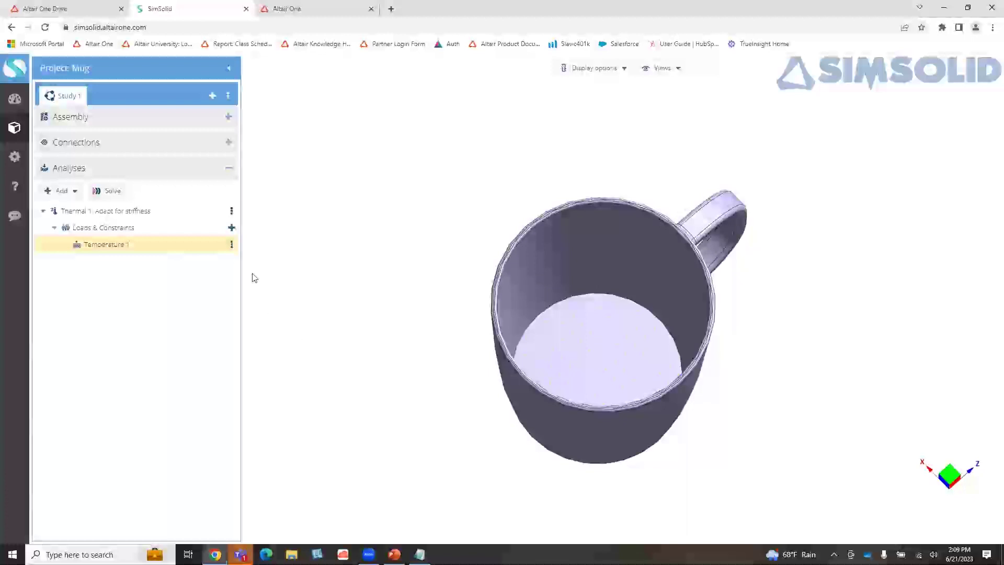
left_click(232, 228)
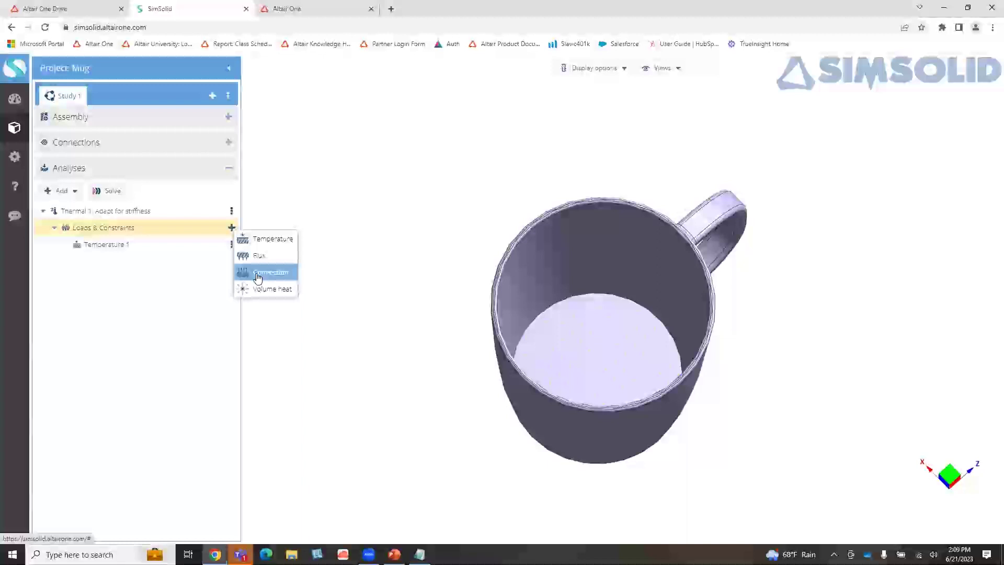
left_click(257, 273)
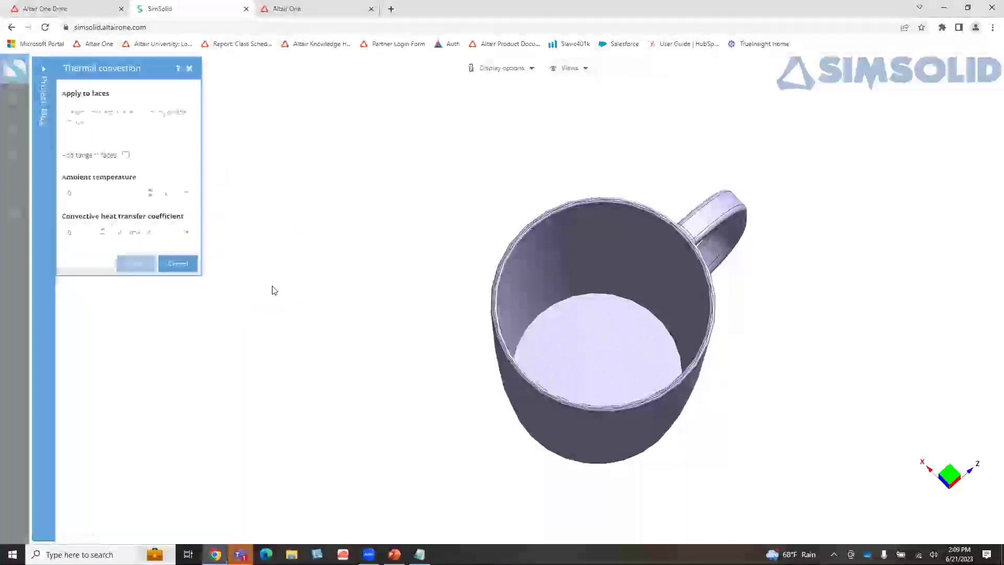
right_click_drag(411, 358, 376, 218)
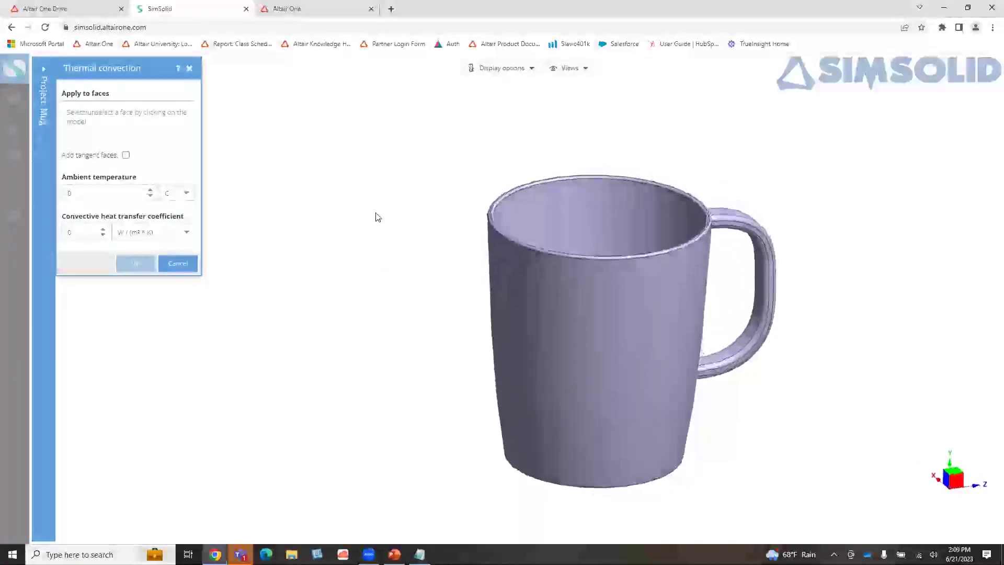
left_click(126, 156)
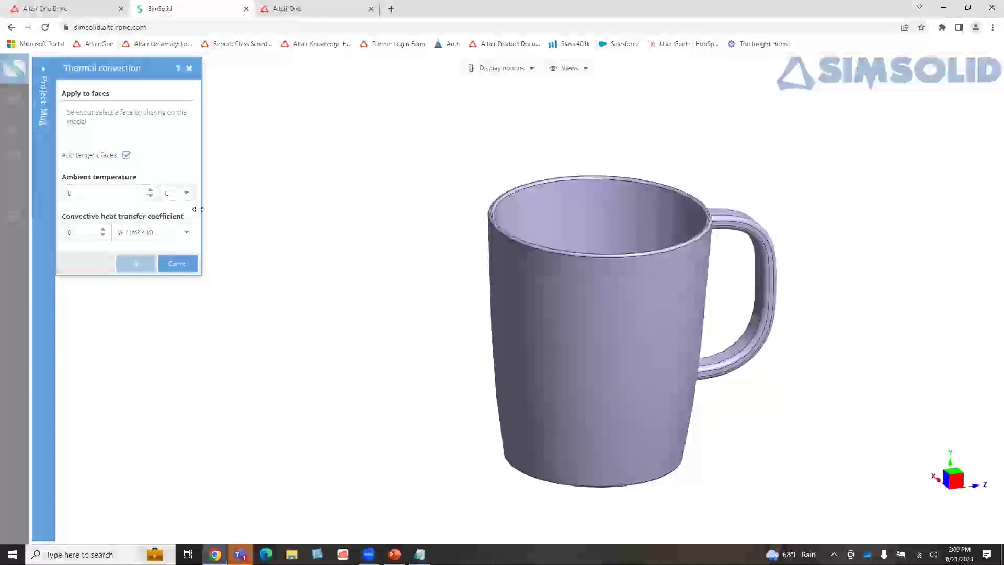
left_click(607, 382)
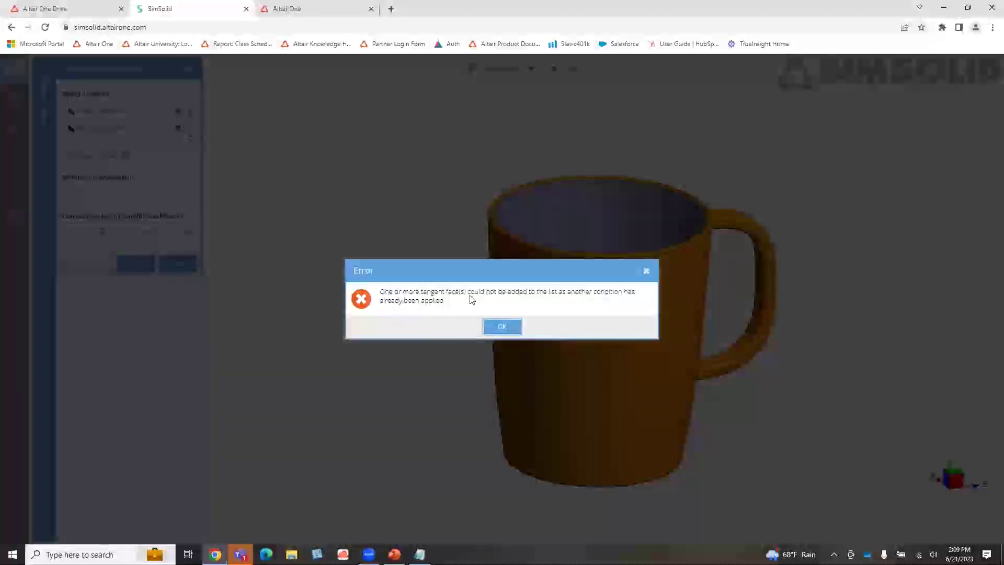
left_click(502, 327)
left_click_drag(425, 281, 434, 306)
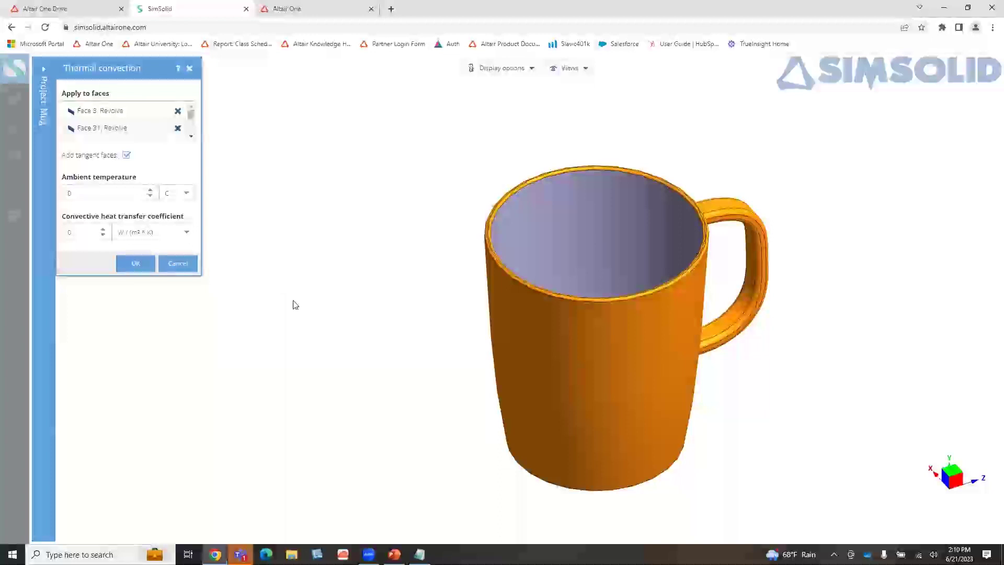
left_click_drag(451, 442, 468, 378)
mouse_move(481, 429)
middle_mouse_down()
mouse_move(493, 450)
mouse_move(486, 444)
middle_mouse_up()
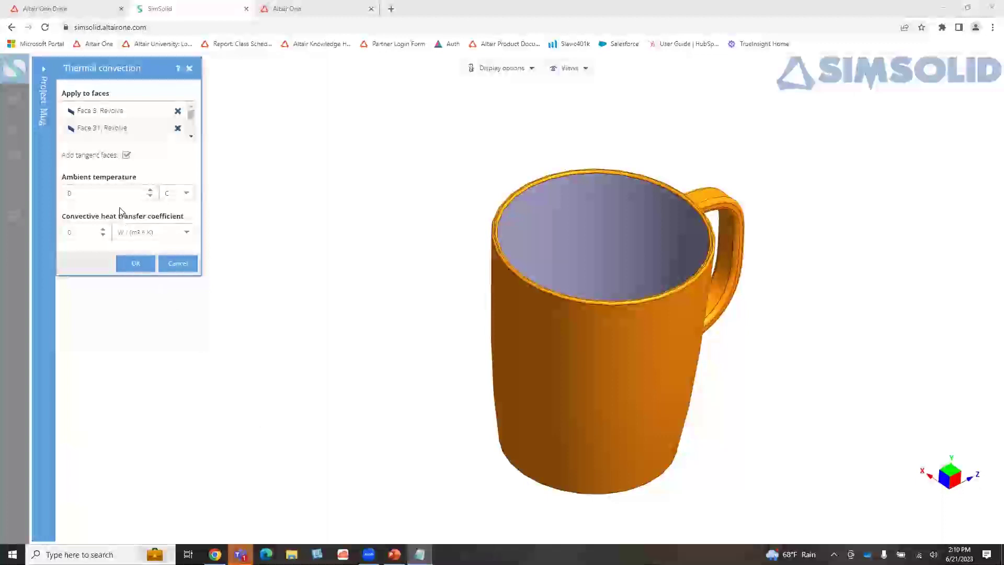
Step: Set the convection's ambient temperature to 22 °C and its heat transfer coefficient to 13 W/(m²·K), and create the condition
left_click(107, 193)
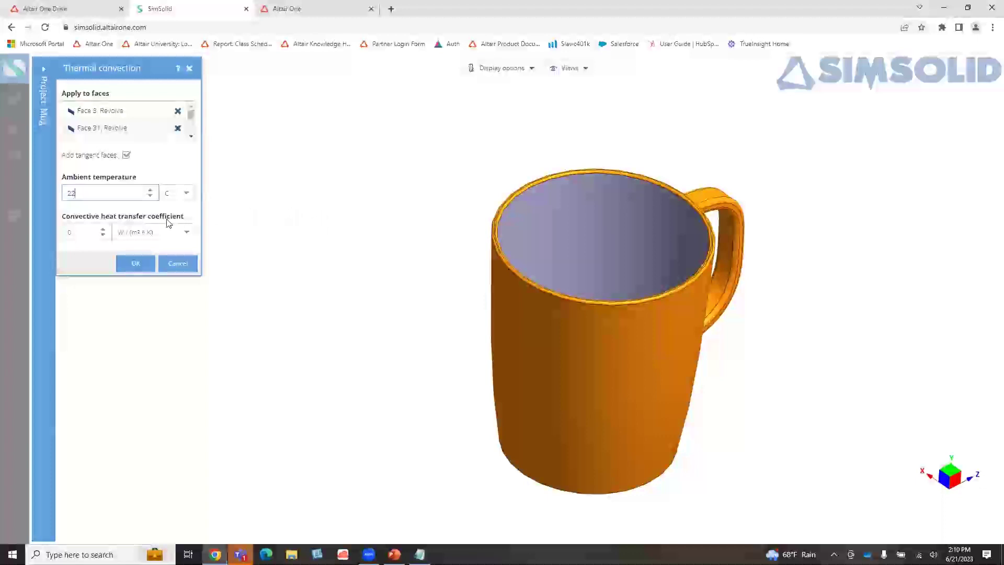
left_click(187, 193)
left_click(190, 197)
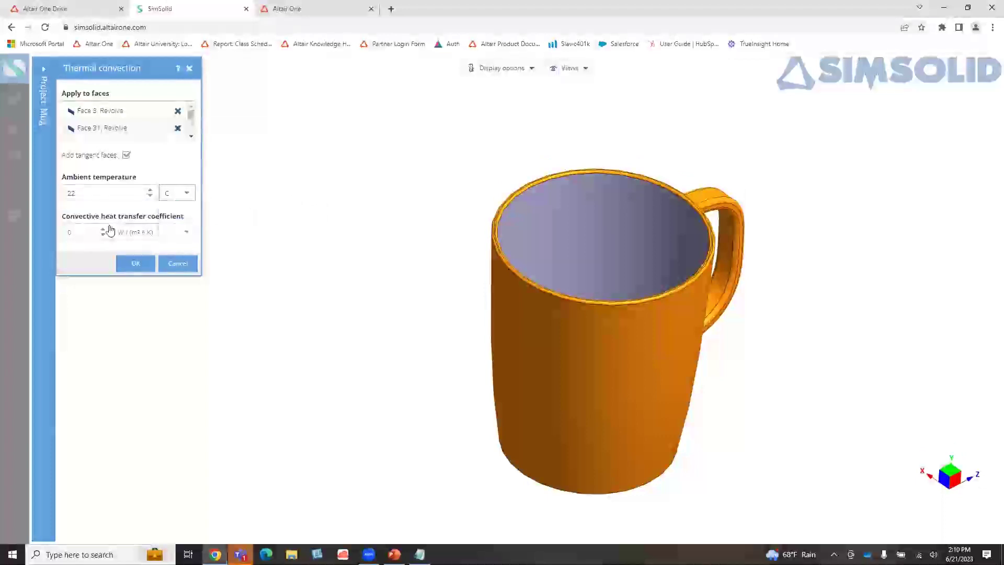
left_click(83, 232)
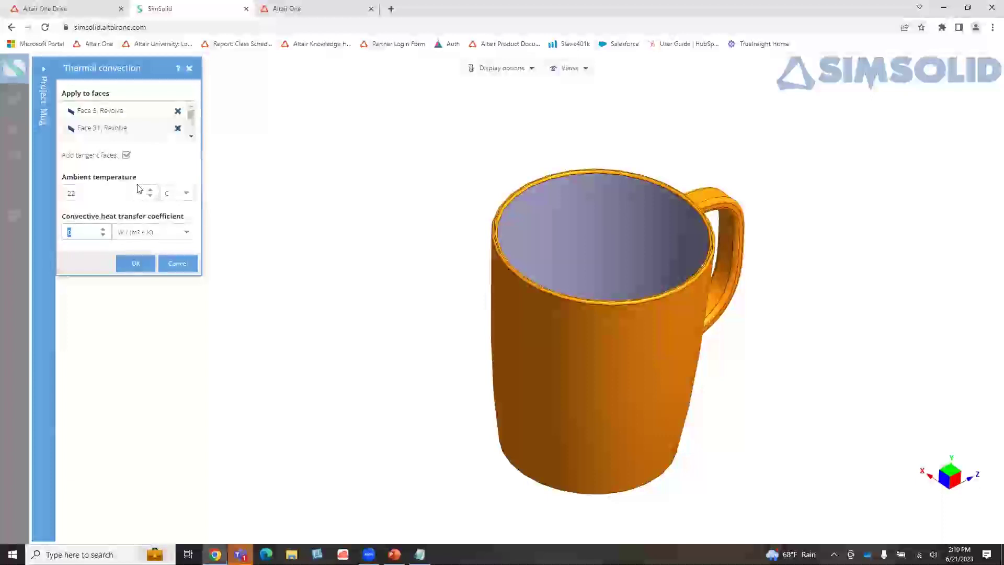
type("13")
left_click(137, 264)
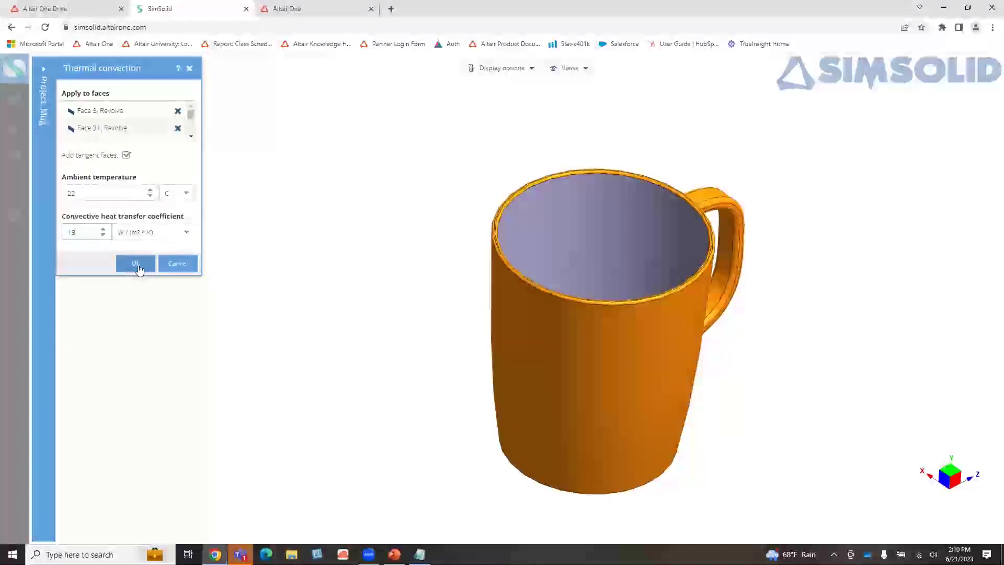
left_click(137, 264)
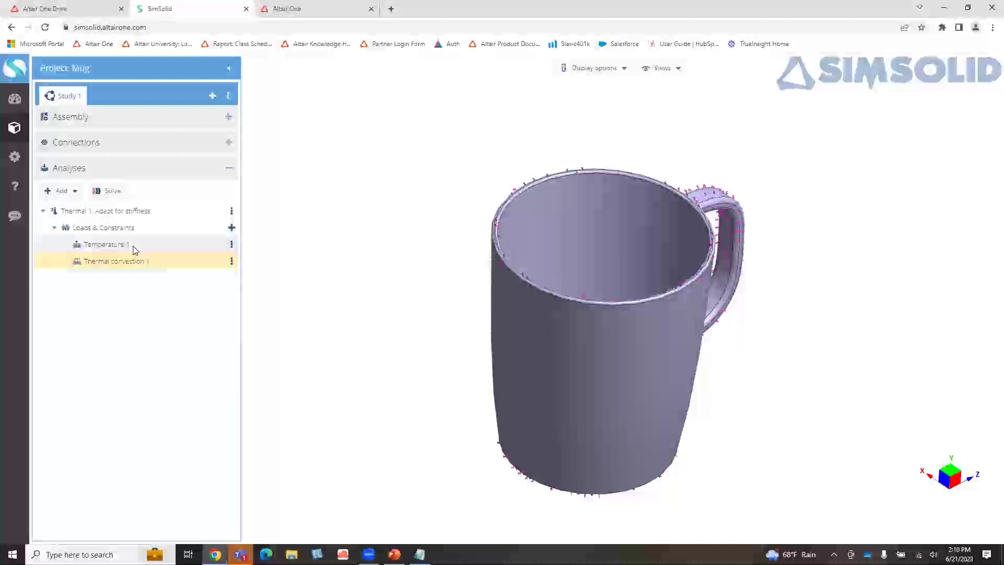
Step: Solve the mug's thermal analysis in Study 1
left_click(110, 191)
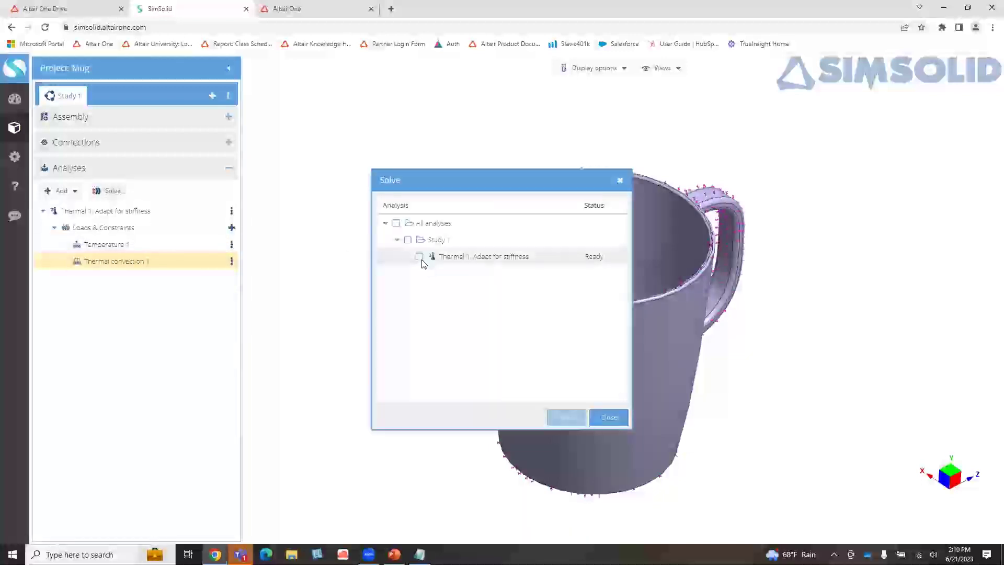
left_click(420, 257)
left_click(570, 418)
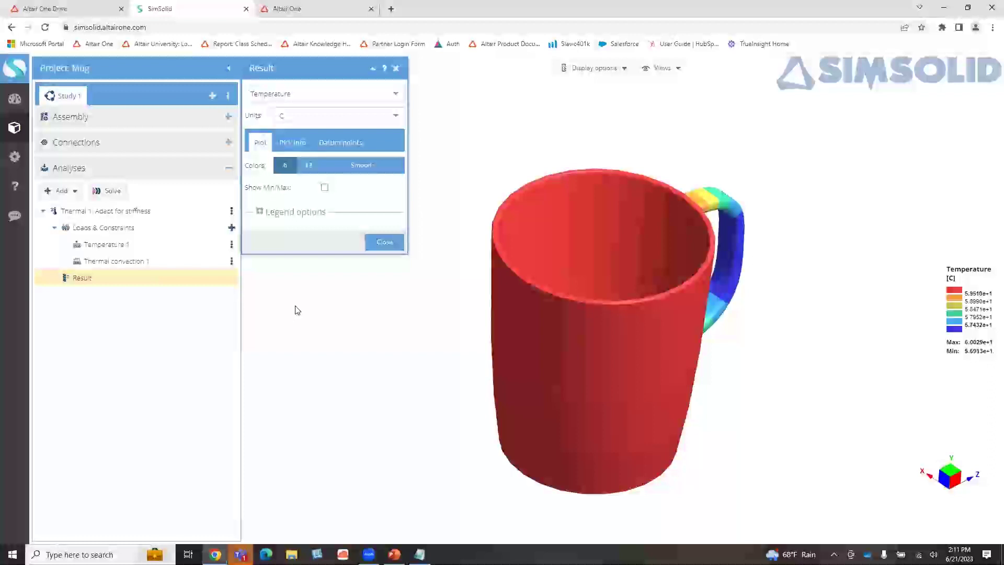
Step: Examine the mug's Thermal Flux plot, return to the Temperature plot and inspect the distribution along the handle
left_click_drag(746, 320, 715, 329)
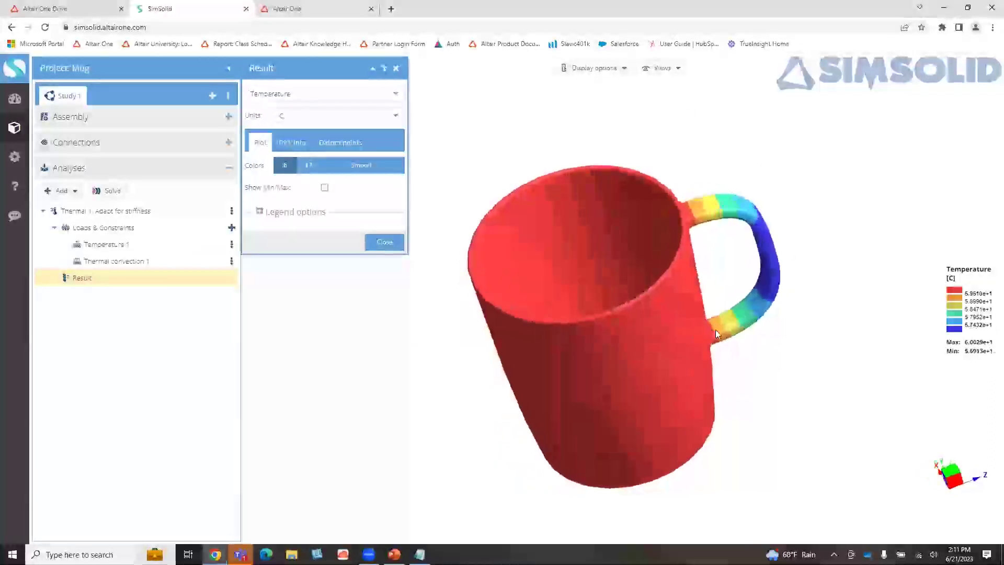
left_click(314, 97)
left_click(320, 128)
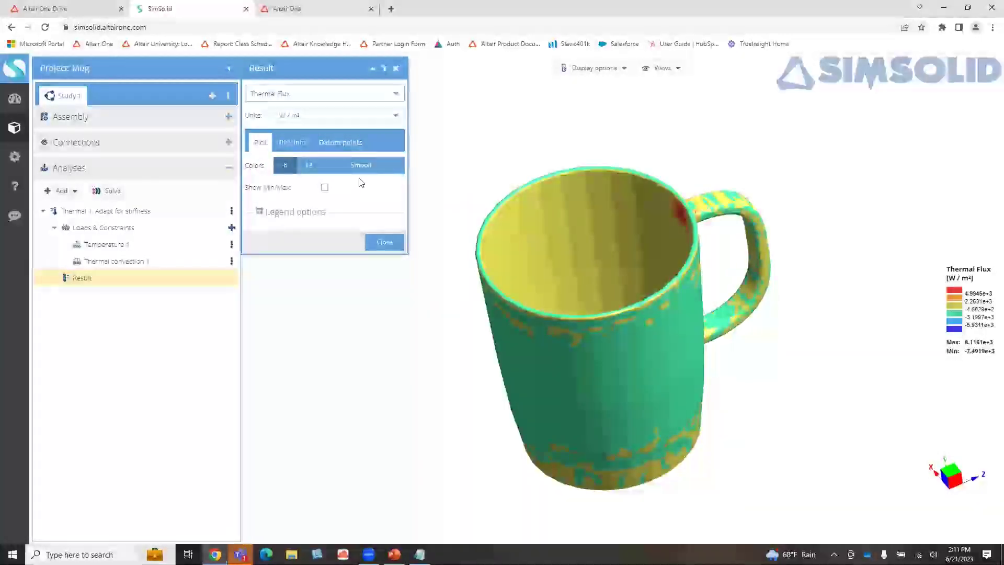
left_click(316, 94)
left_click(315, 106)
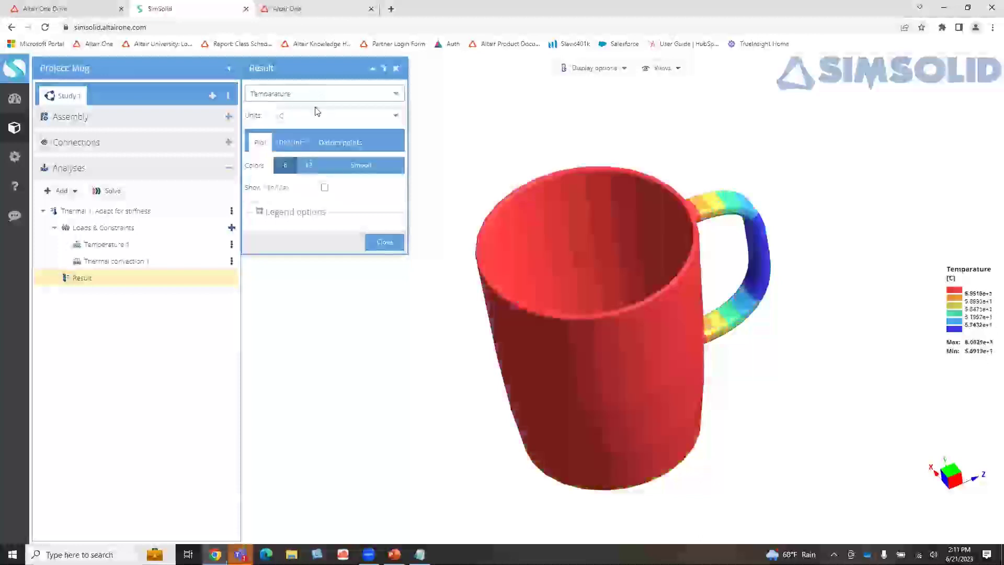
left_click_drag(710, 399, 764, 327)
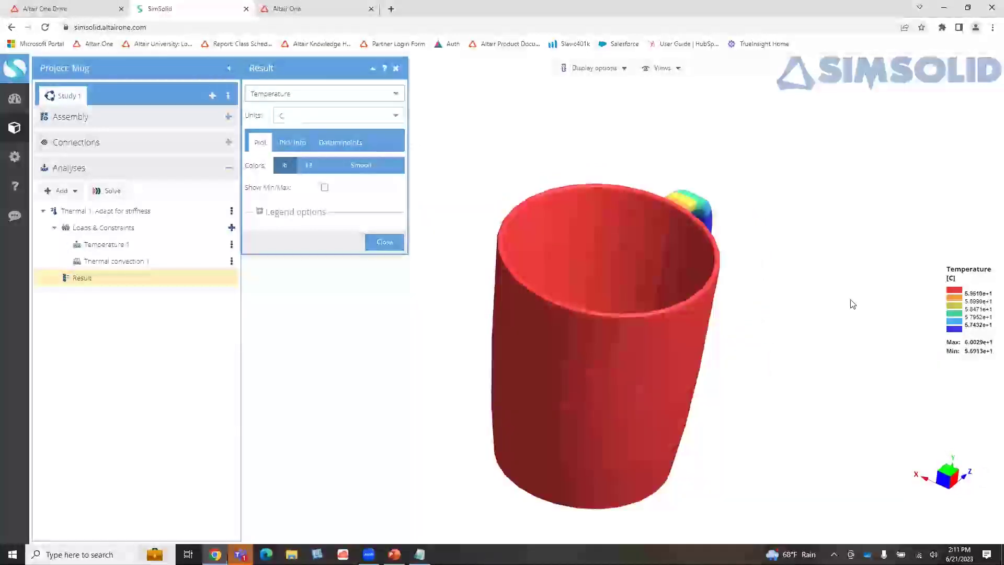
left_click_drag(777, 300, 668, 374)
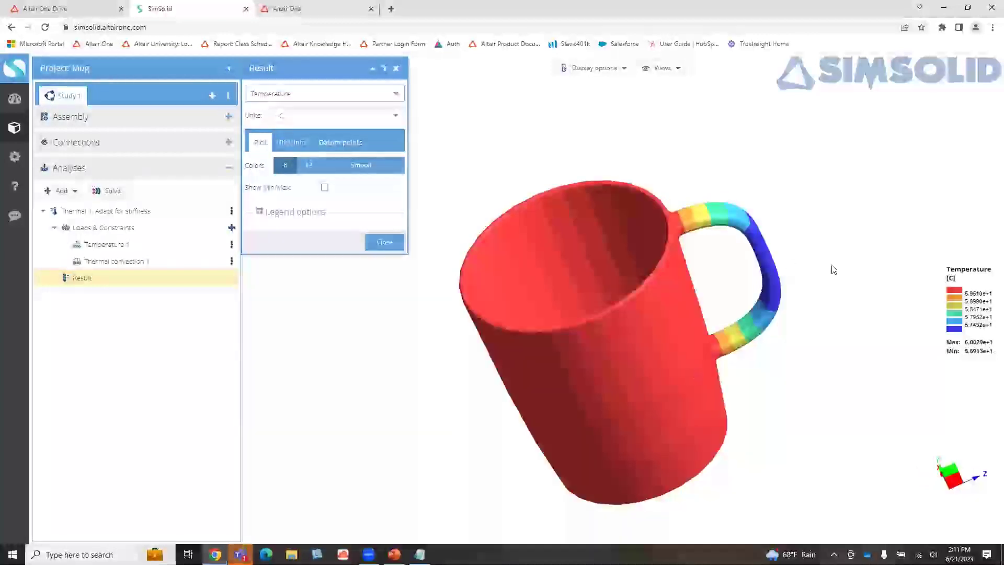
left_click_drag(820, 277, 851, 292)
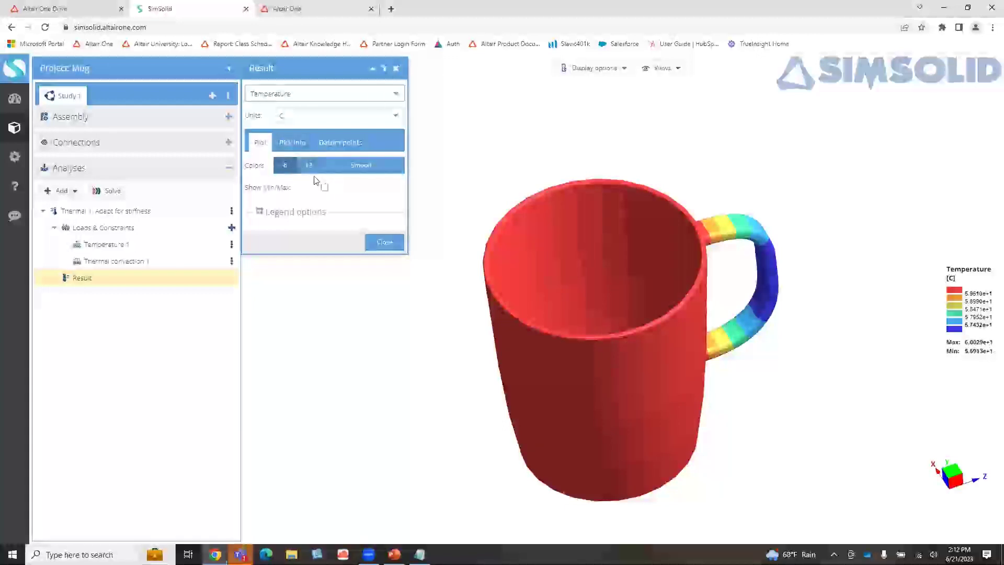
Step: Show the minimum and maximum labels on the temperature plot and hide them again
left_click(293, 142)
left_click(261, 142)
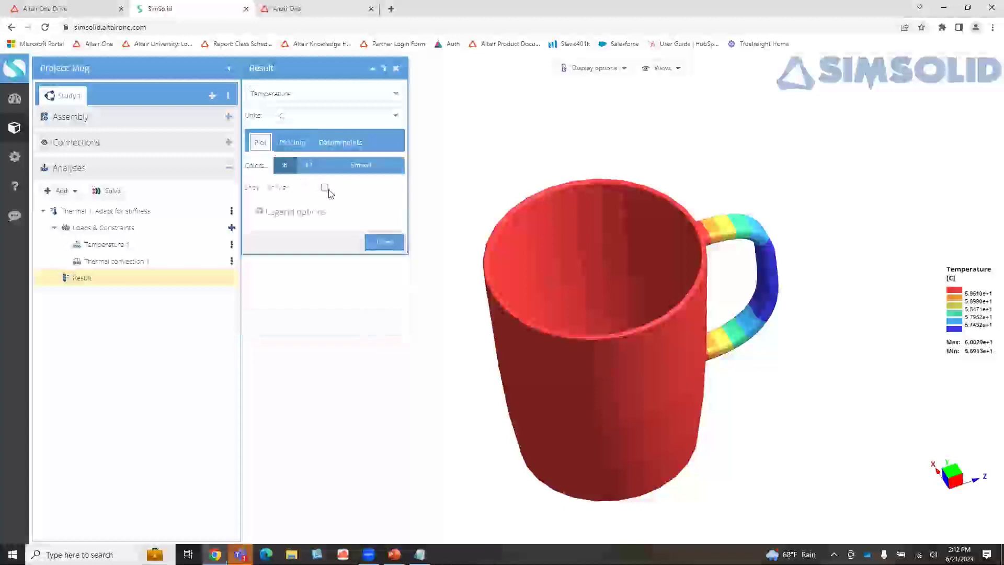
left_click(325, 188)
left_click(325, 188)
Step: Probe the temperature at three points along the handle, clear the picked values and close the thermal result
left_click(293, 142)
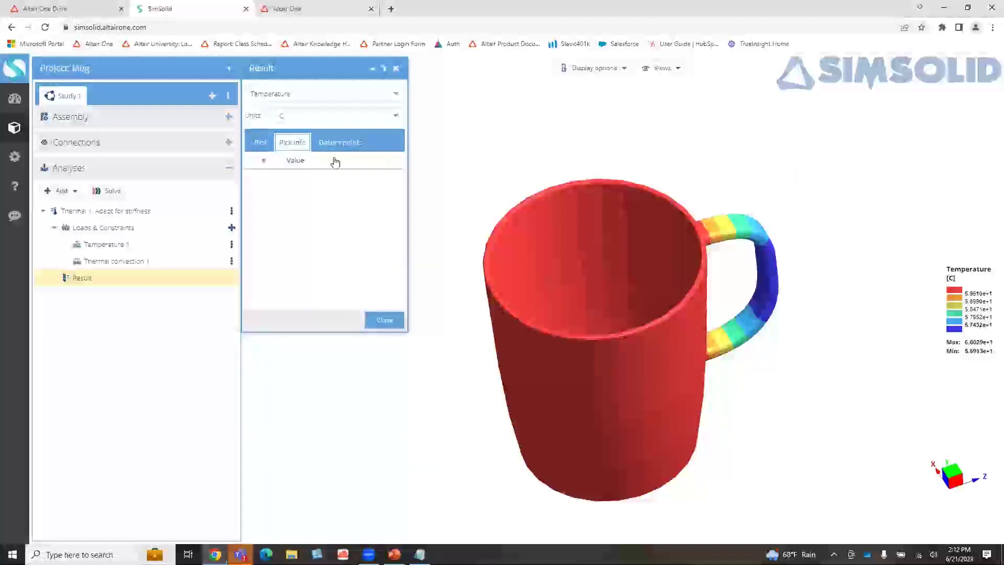
left_click(710, 240)
left_click(752, 228)
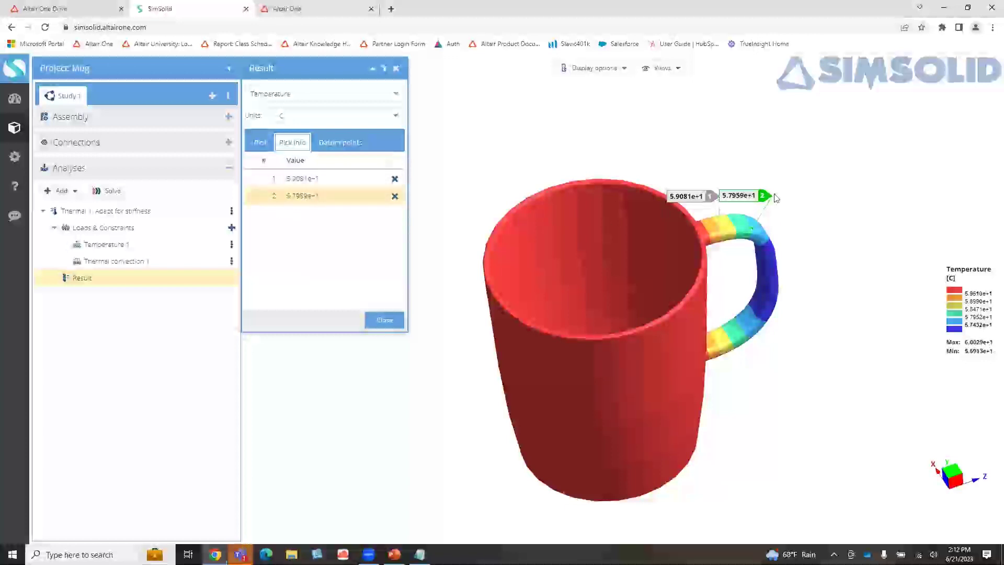
left_click(775, 273)
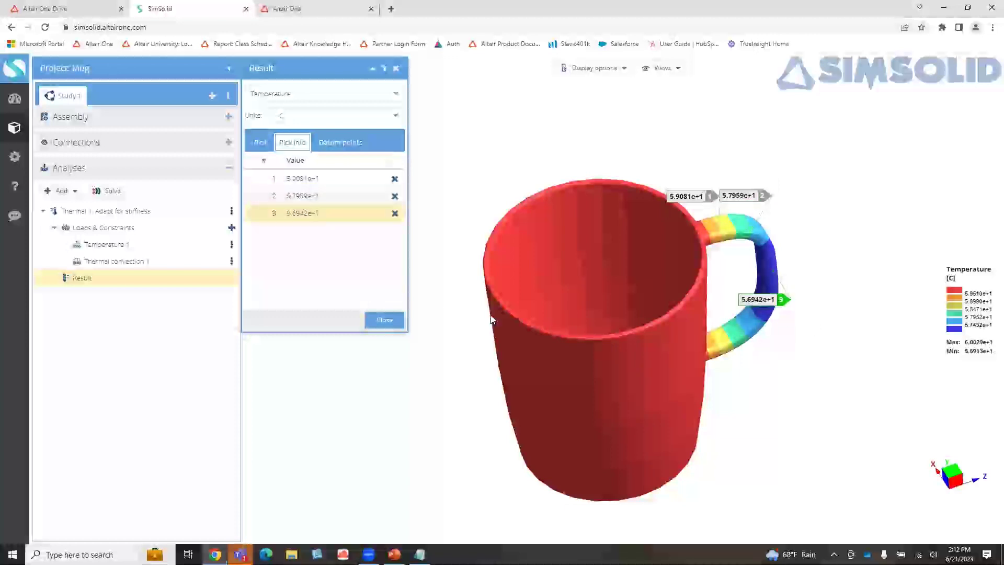
left_click(395, 214)
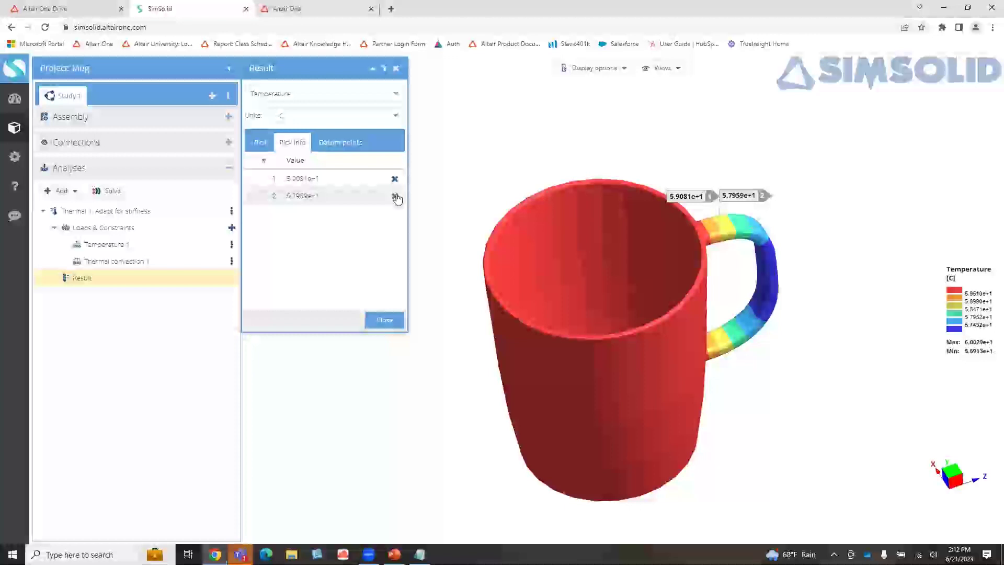
left_click(395, 196)
left_click(394, 179)
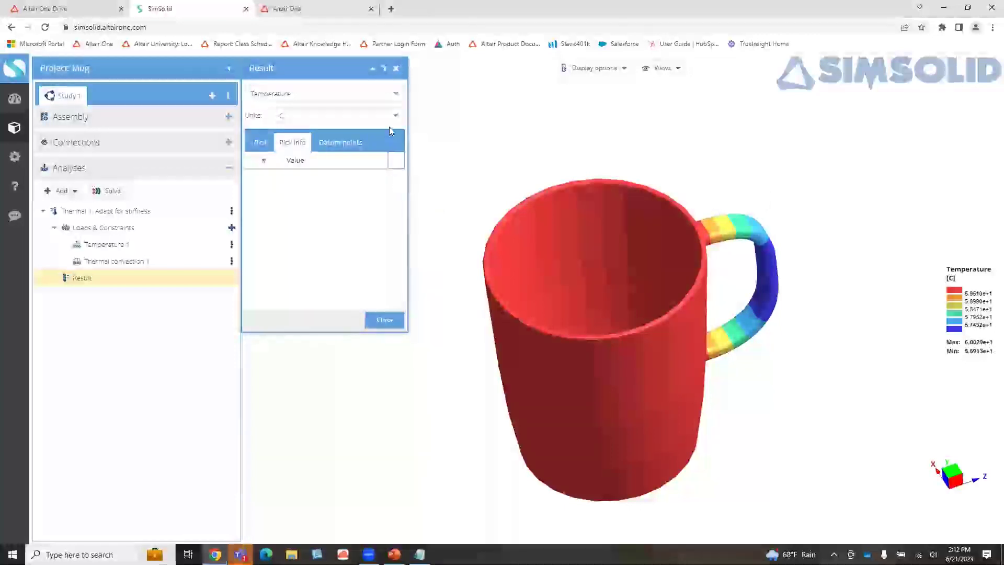
left_click(396, 68)
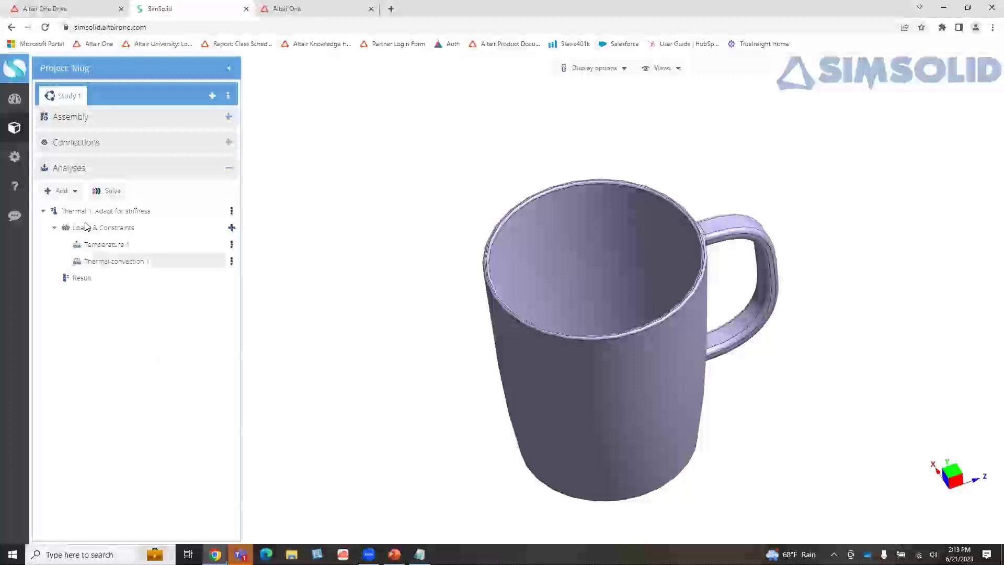
Step: Add a linear structural analysis to Study 1
left_click(69, 193)
mouse_move(66, 209)
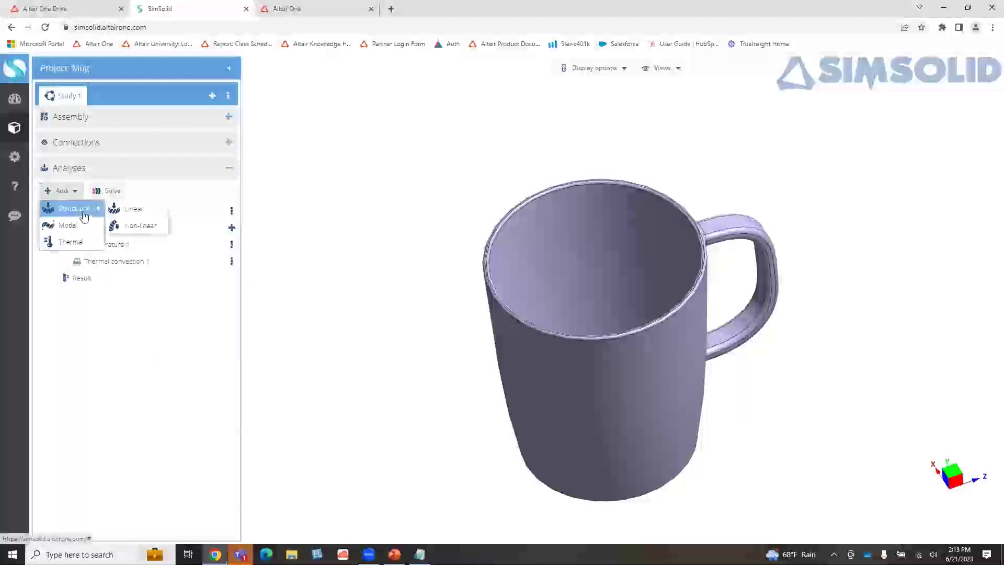
left_click(138, 210)
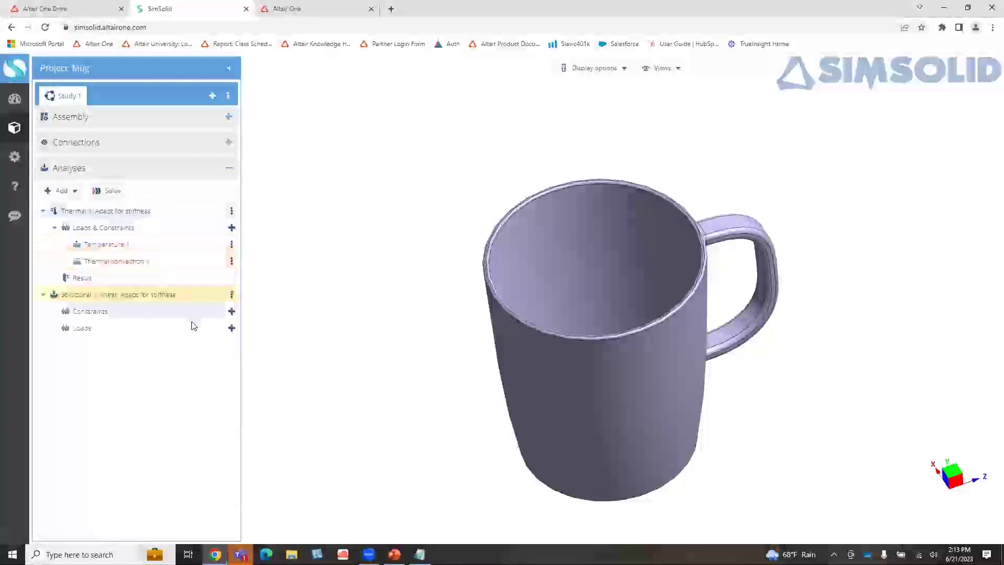
Step: Apply an immovable support to the inner face of the mug's handle, with tangent faces excluded
left_click(232, 312)
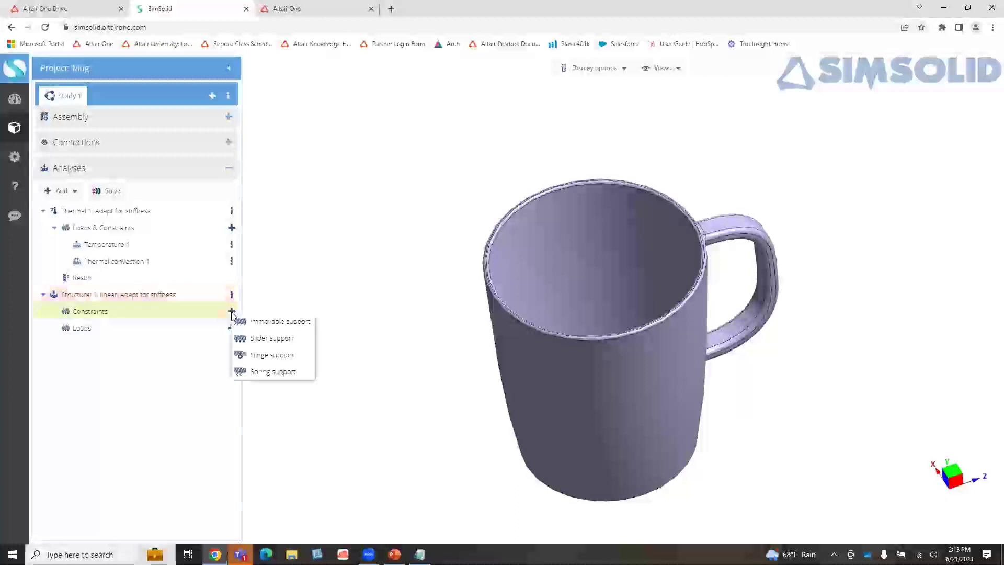
left_click(267, 324)
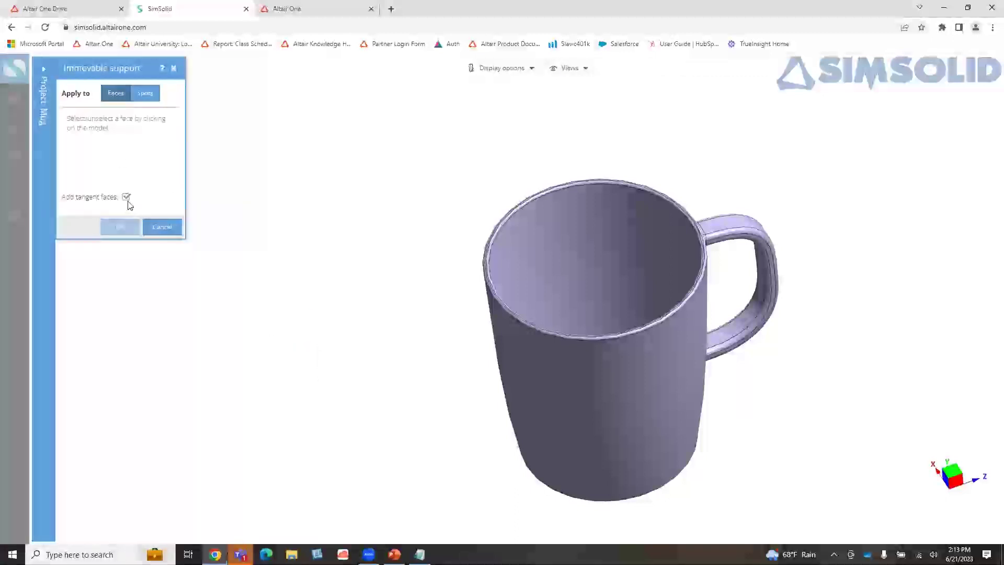
left_click(748, 323)
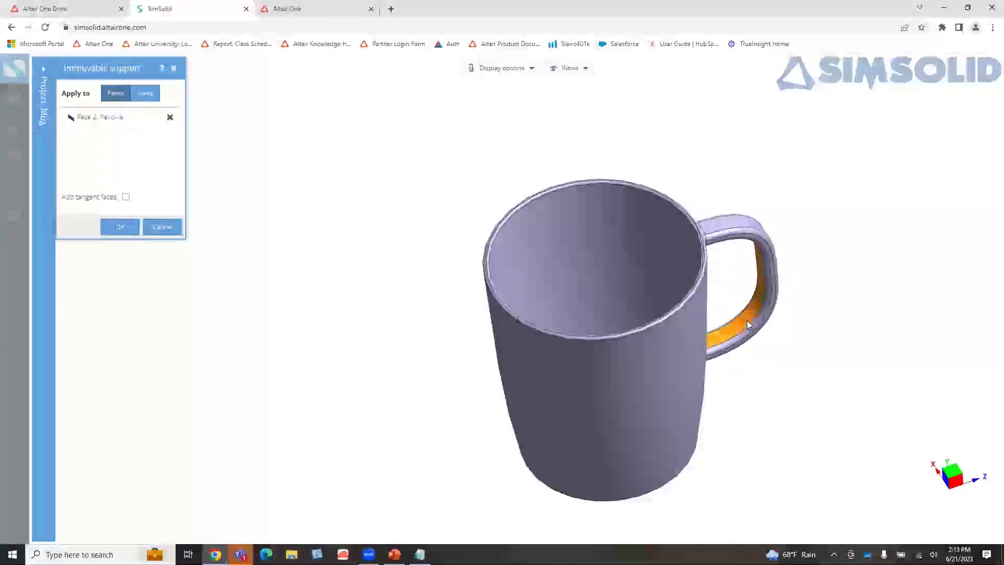
left_click(121, 228)
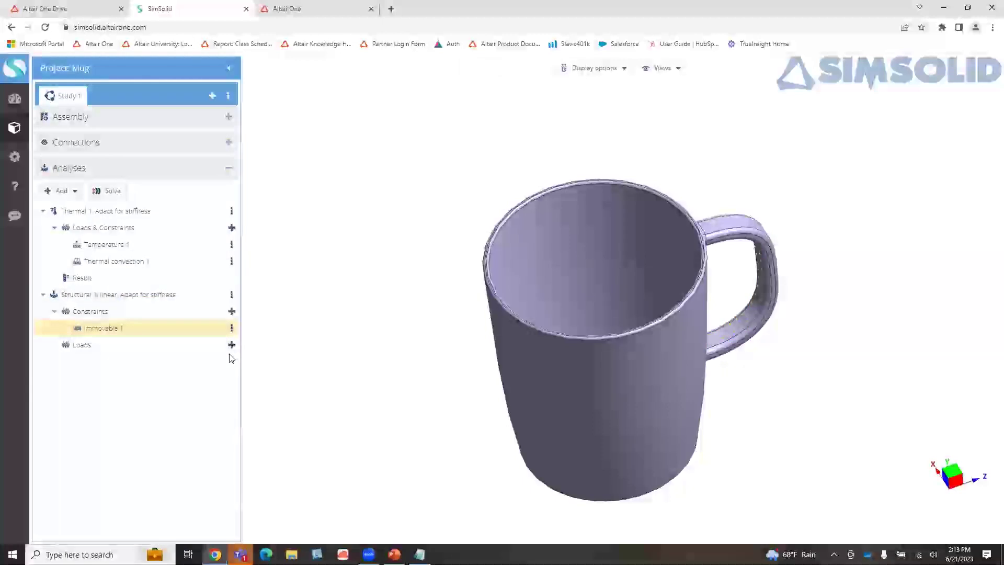
Step: Add a thermal load to the structural analysis, linked to the Thermal 1 analysis result
left_click(232, 345)
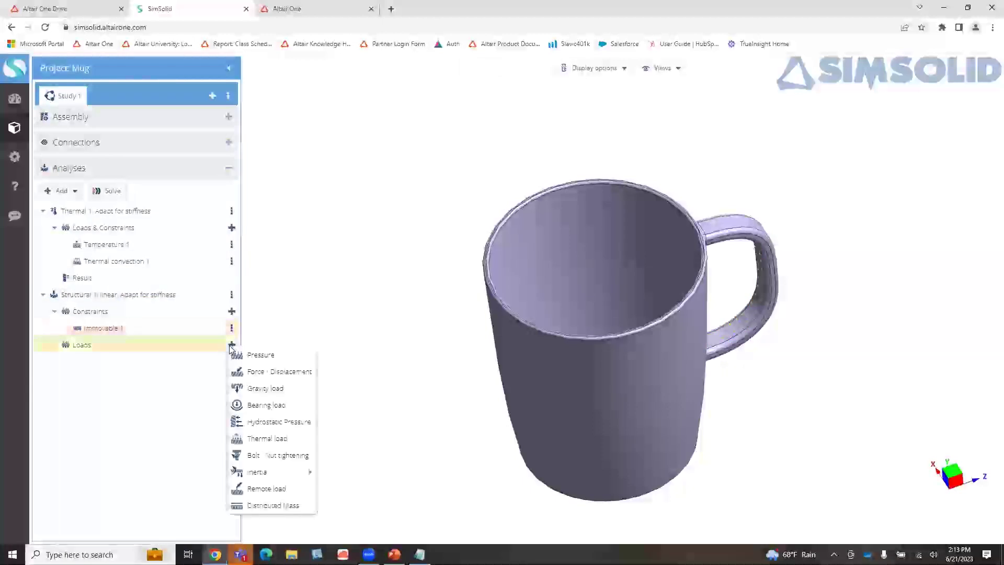
left_click(268, 439)
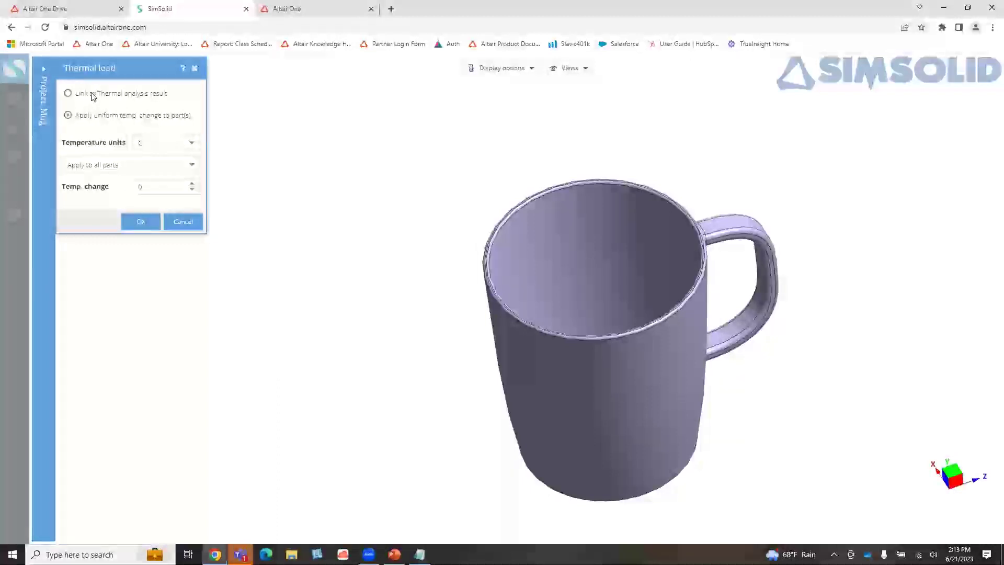
left_click(68, 93)
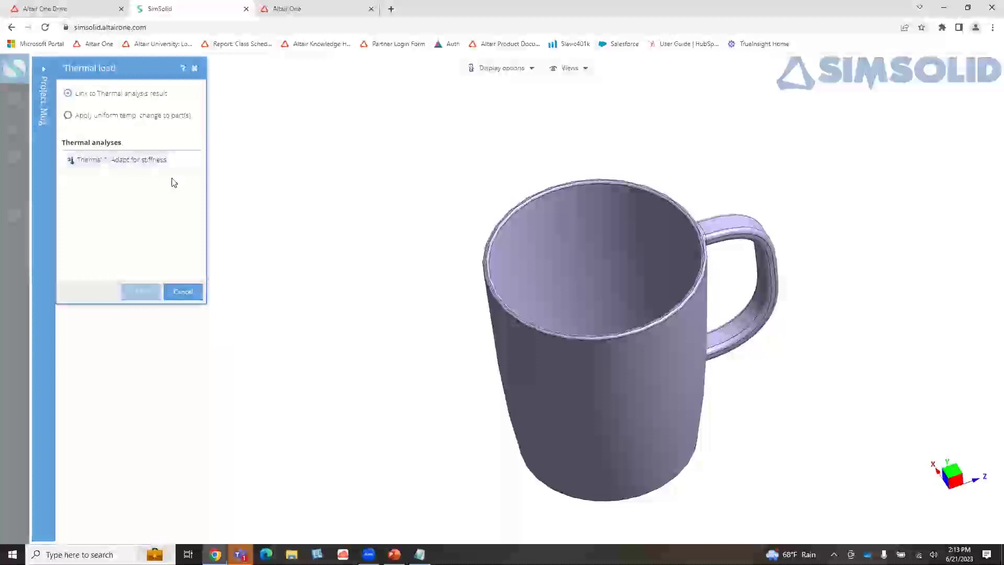
left_click(137, 164)
left_click(142, 291)
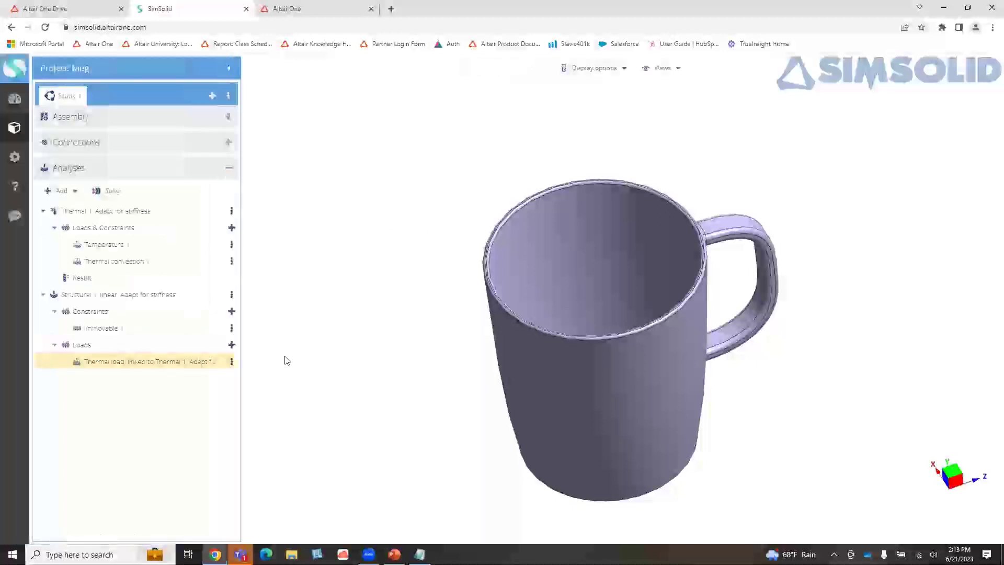
Step: Solve only the Structural 1 linear analysis and close the Solve dialog
mouse_move(419, 345)
left_mouse_down()
mouse_move(481, 368)
mouse_move(479, 381)
mouse_move(421, 327)
left_mouse_up()
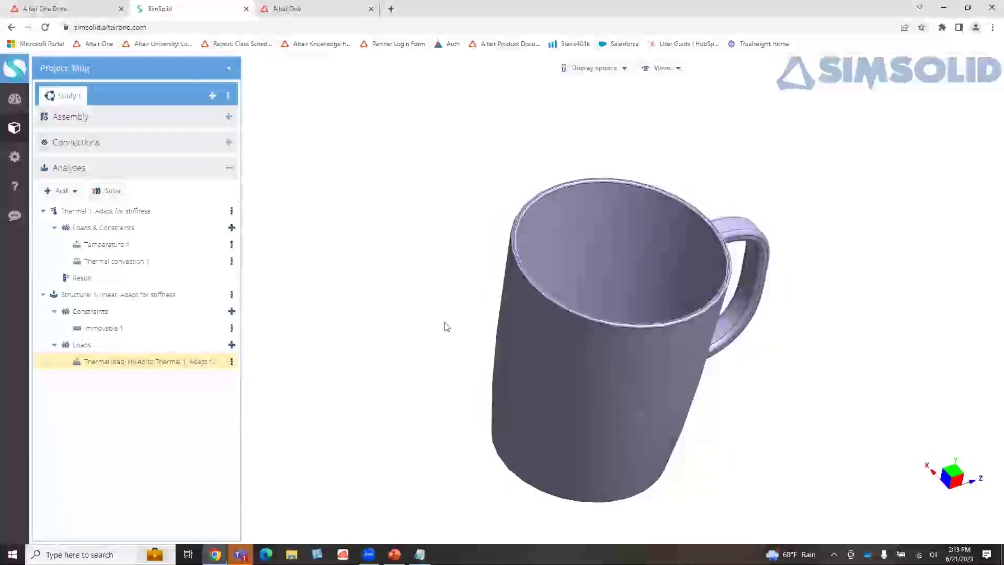
left_click(108, 191)
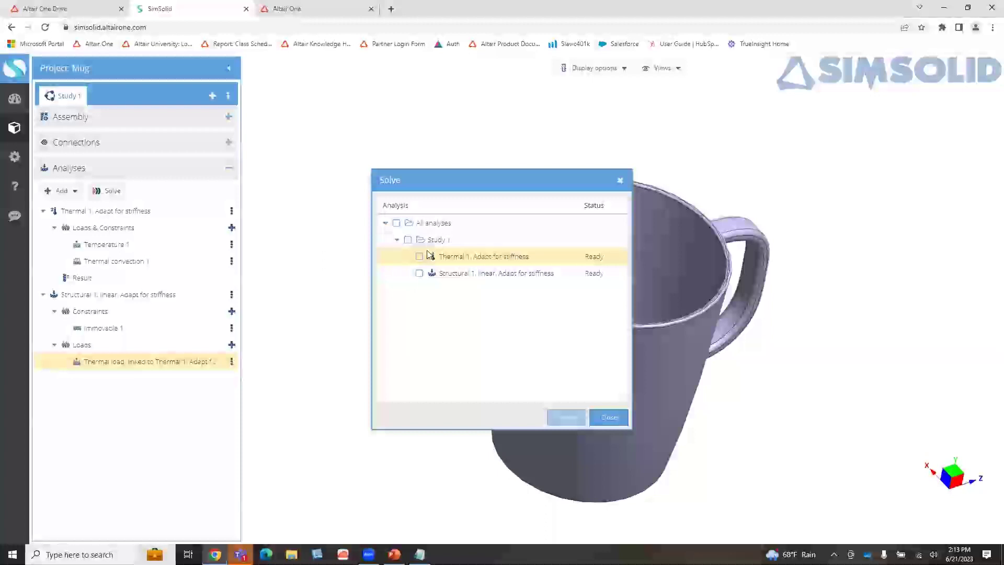
left_click(420, 274)
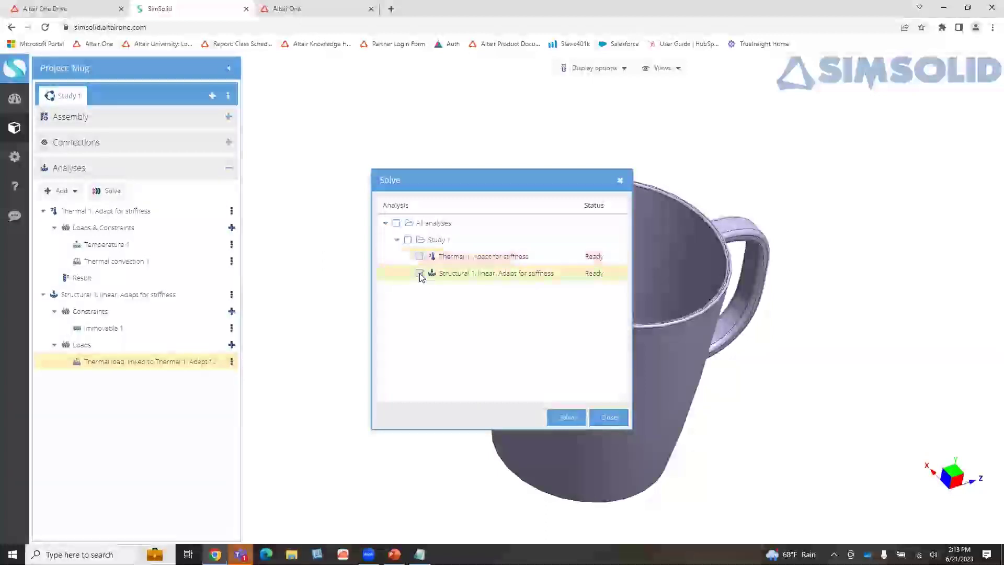
left_click(564, 417)
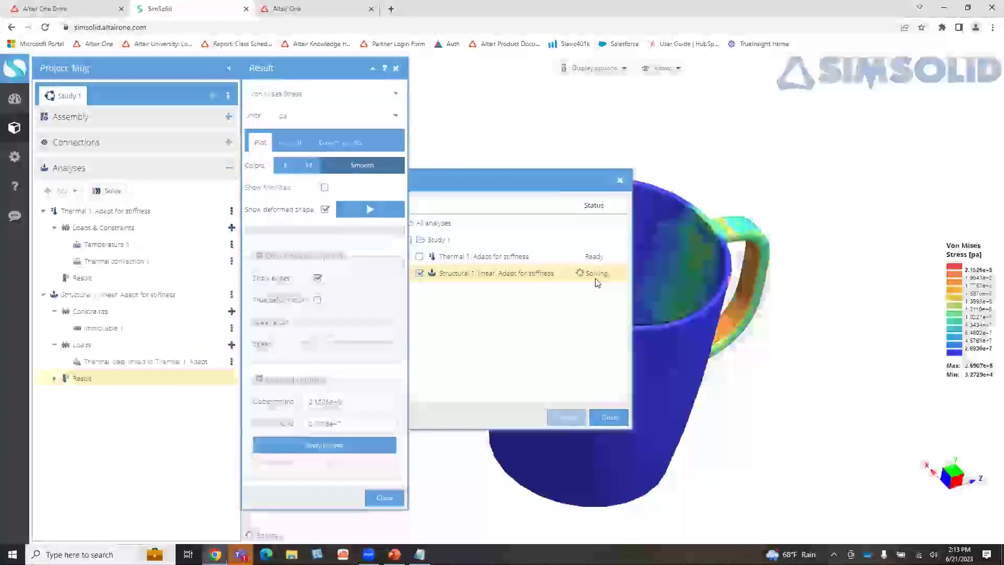
left_click(622, 182)
Step: Inspect the von Mises stress around the handle, probe two points near its lower joint and clear the picked values
left_click_drag(766, 379, 732, 340)
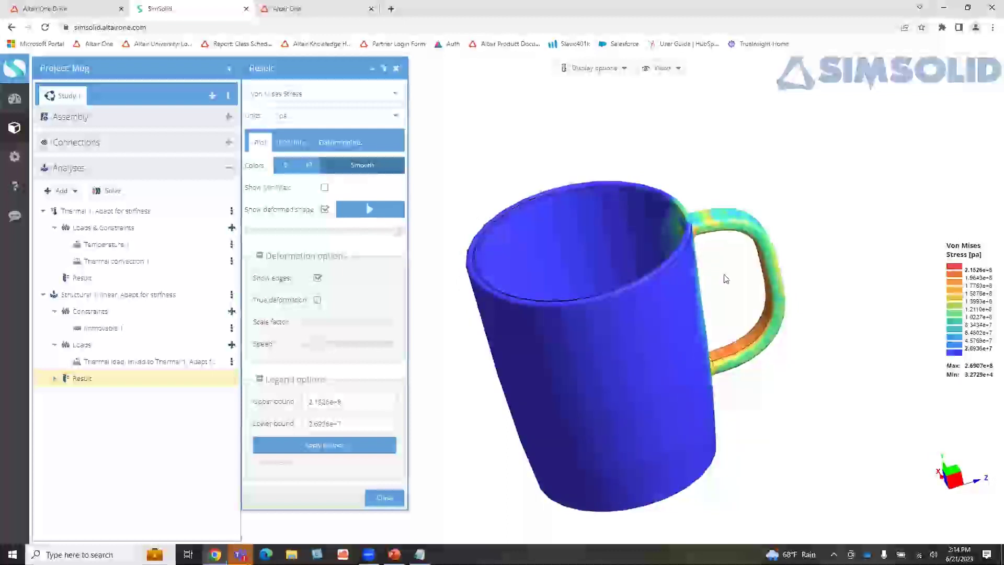
left_click_drag(676, 301, 555, 309)
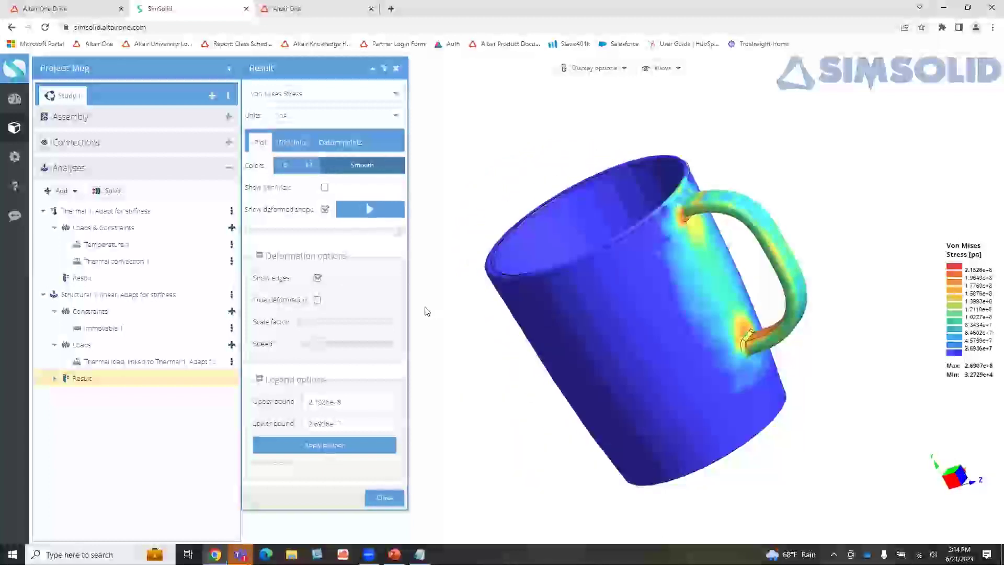
left_click(291, 145)
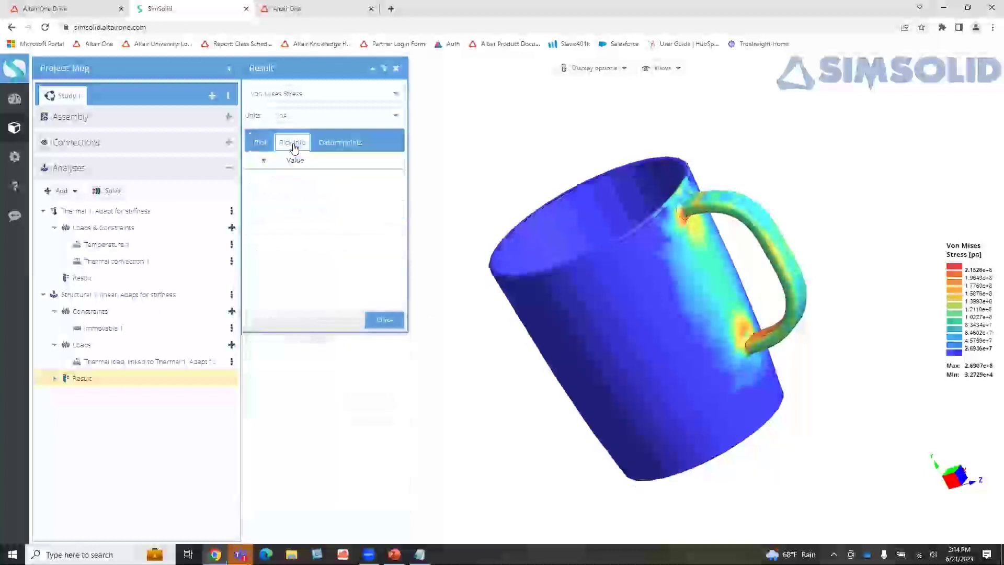
left_click(739, 340)
left_click(728, 371)
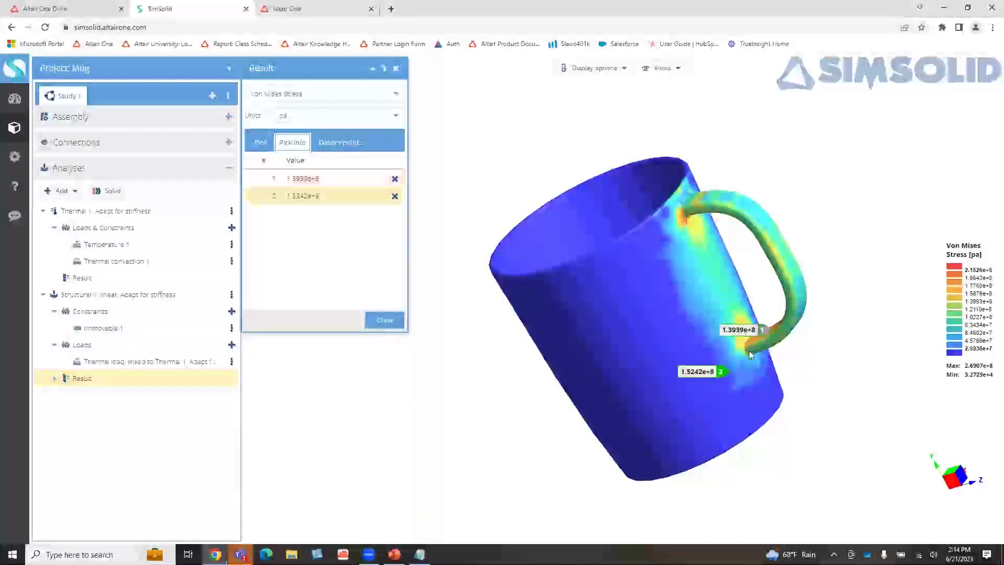
left_click(393, 196)
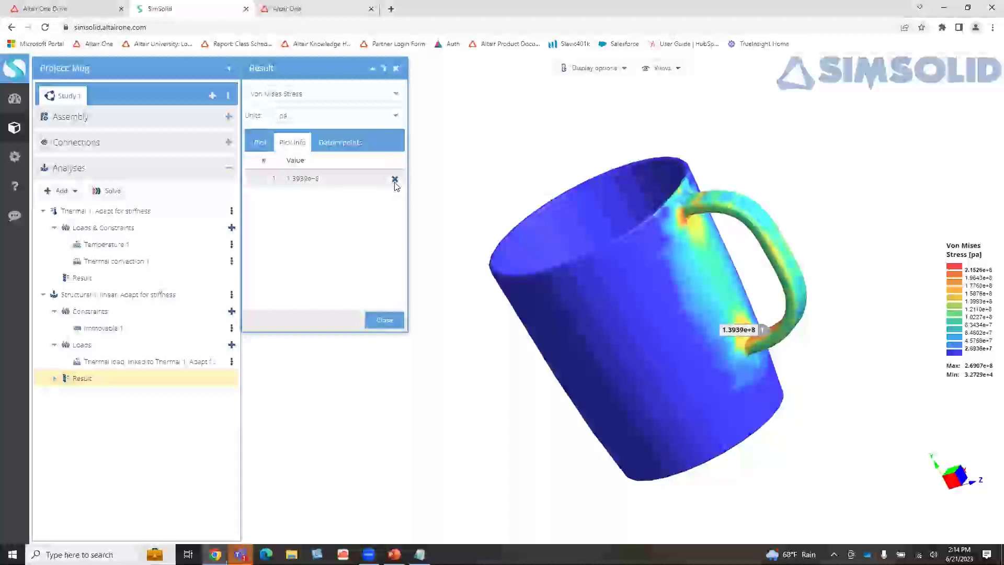
left_click(395, 179)
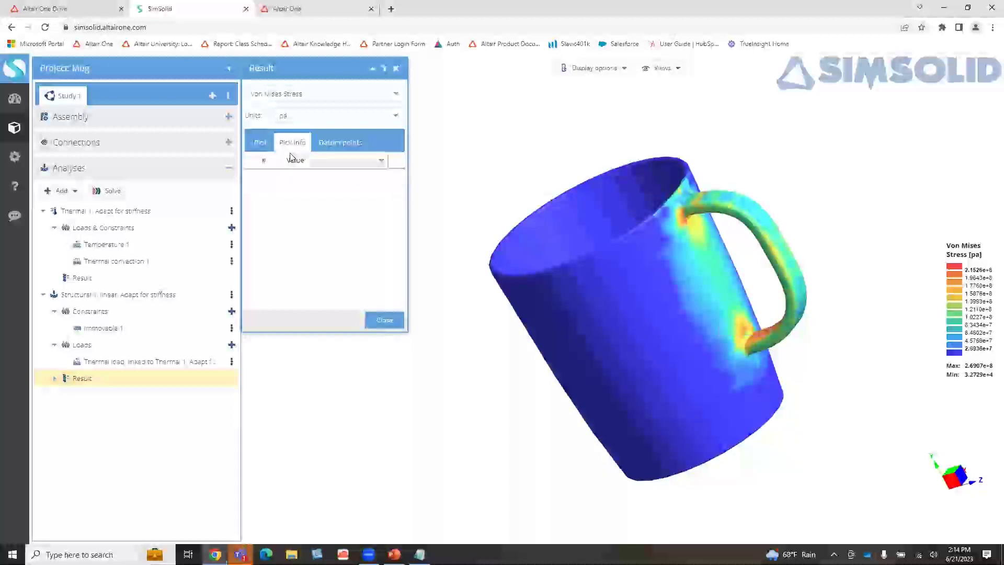
Step: Show the deformed shape in the von Mises plot and raise the deformation scale factor and animation speed
left_click(256, 144)
left_click(324, 209)
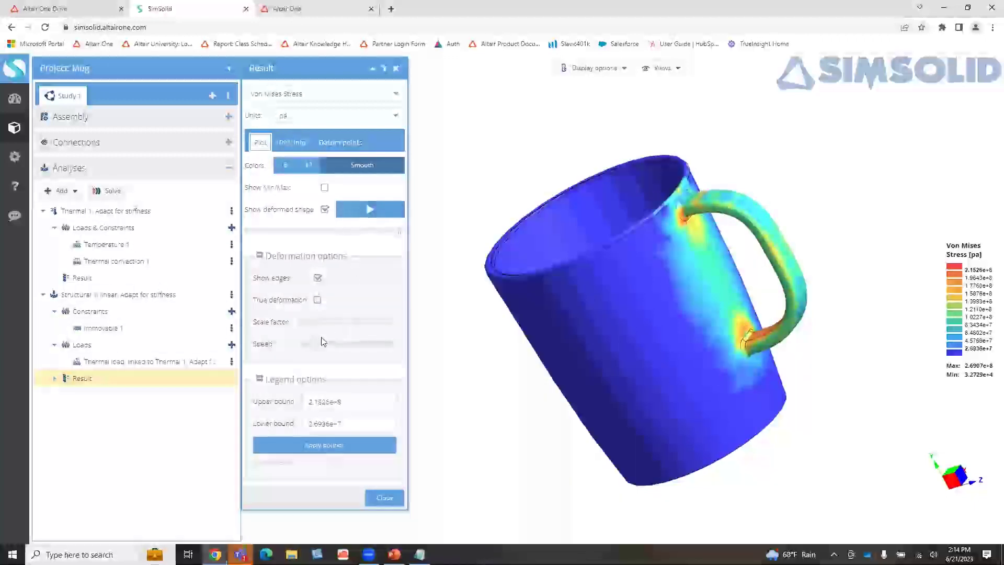
left_click_drag(321, 345, 312, 321)
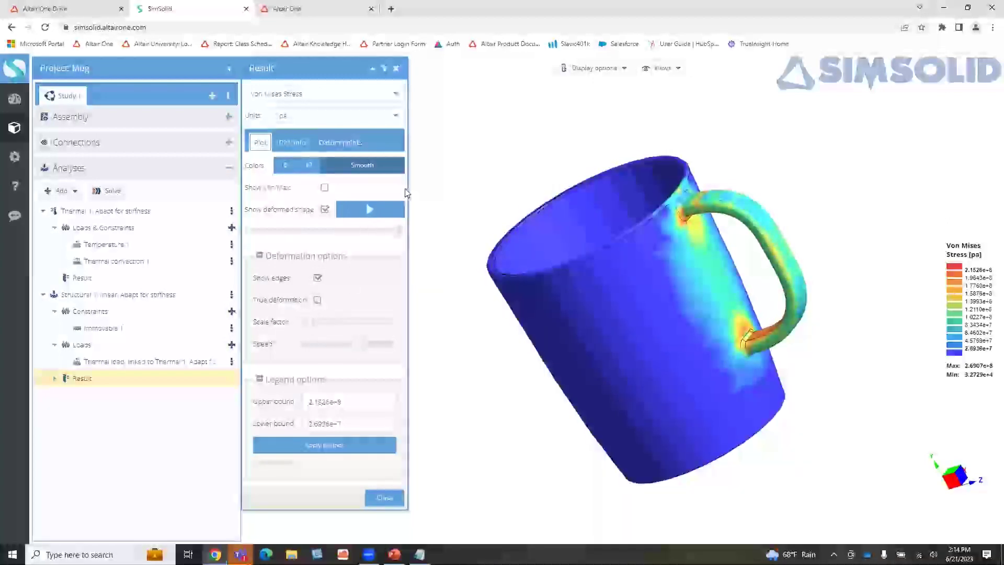
Step: Animate the deformed mug at a slower speed and compare banded with smooth colours in the von Mises plot
left_click(371, 212)
left_click_drag(359, 346, 401, 347)
left_click_drag(333, 351, 321, 351)
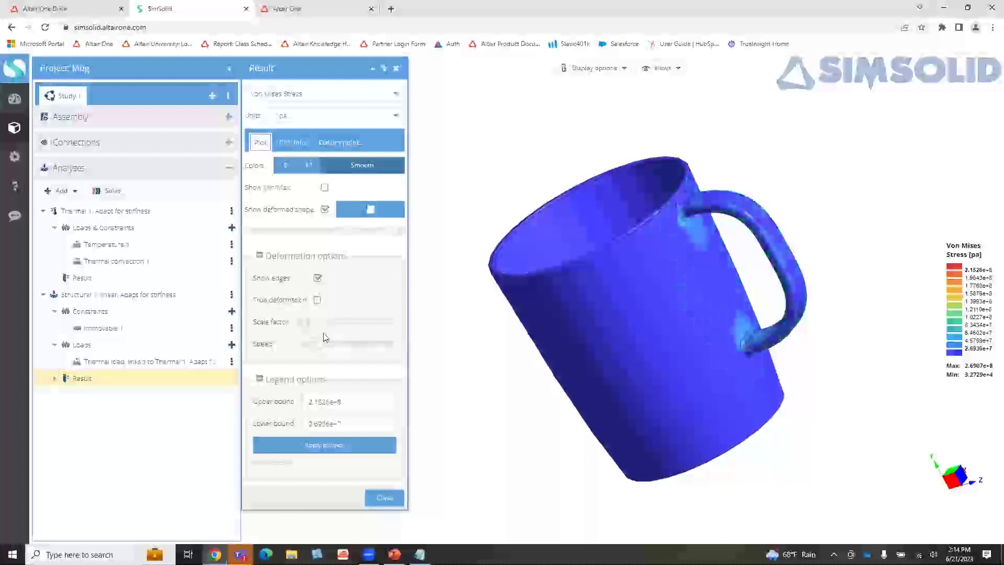
left_click(308, 166)
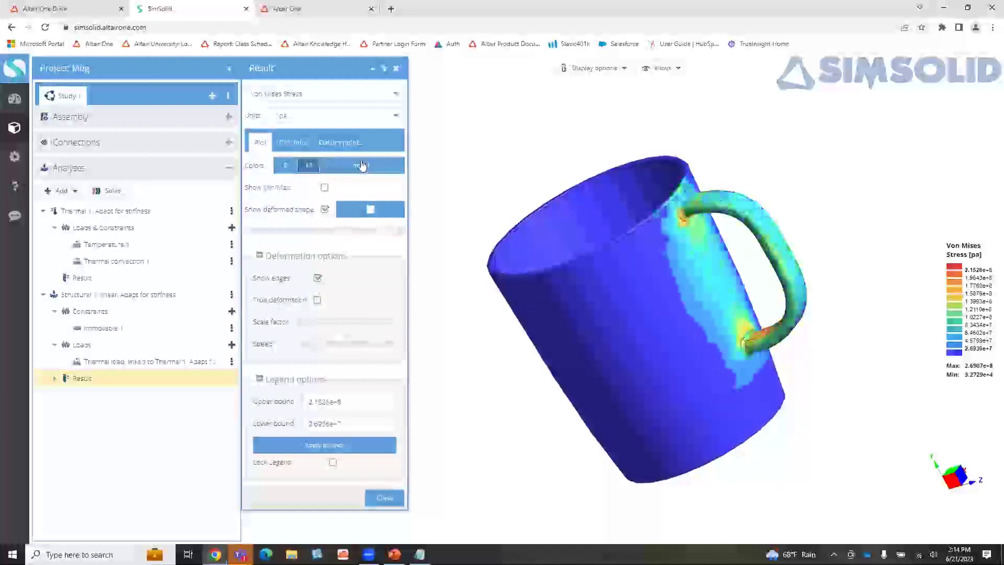
left_click(359, 165)
Step: Stop the deformation animation and close the von Mises stress result
left_click(372, 210)
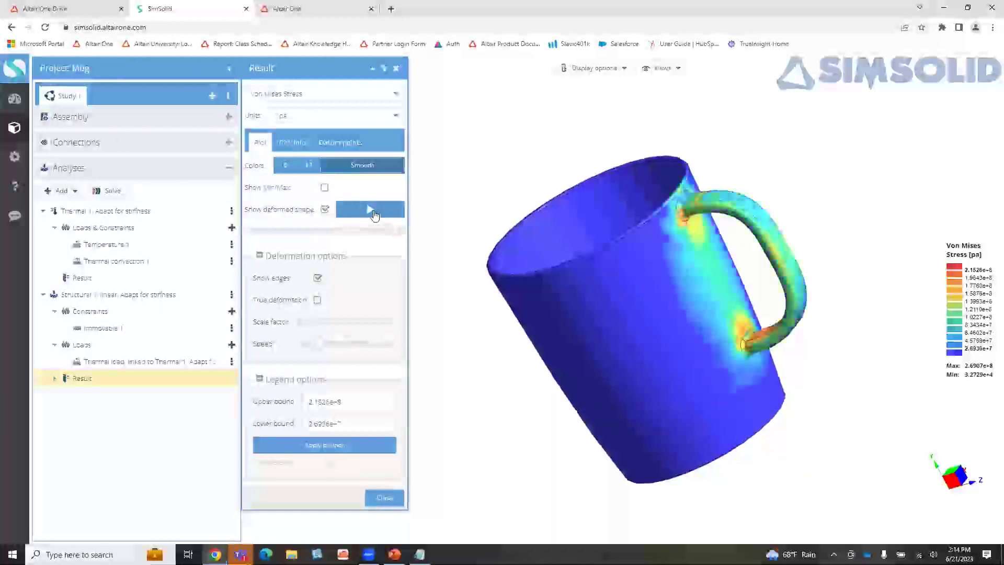
left_click(306, 147)
left_click(260, 143)
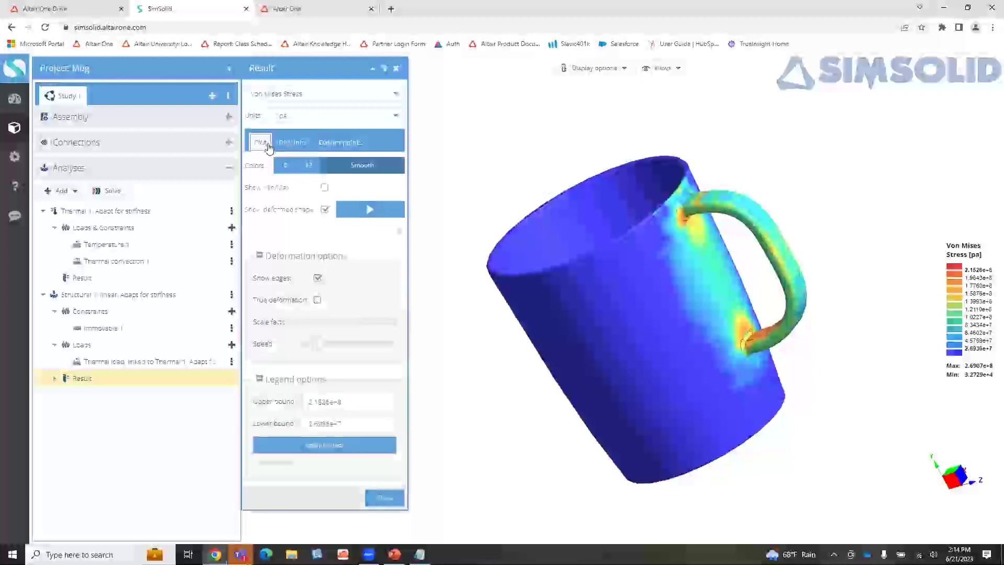
left_click(384, 498)
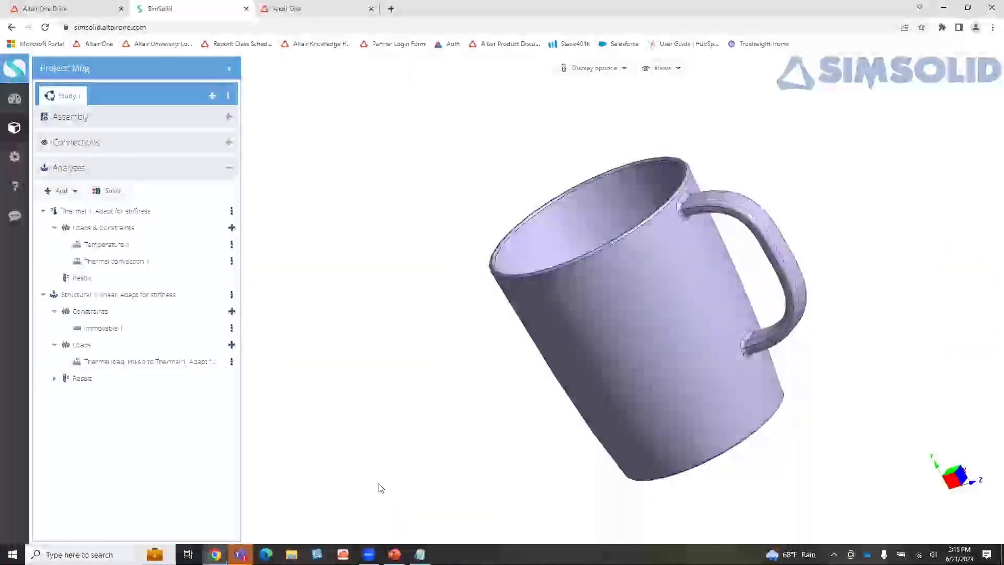
Step: Look at the mug in the Front, Left and Bottom standard views
left_click_drag(375, 213, 656, 67)
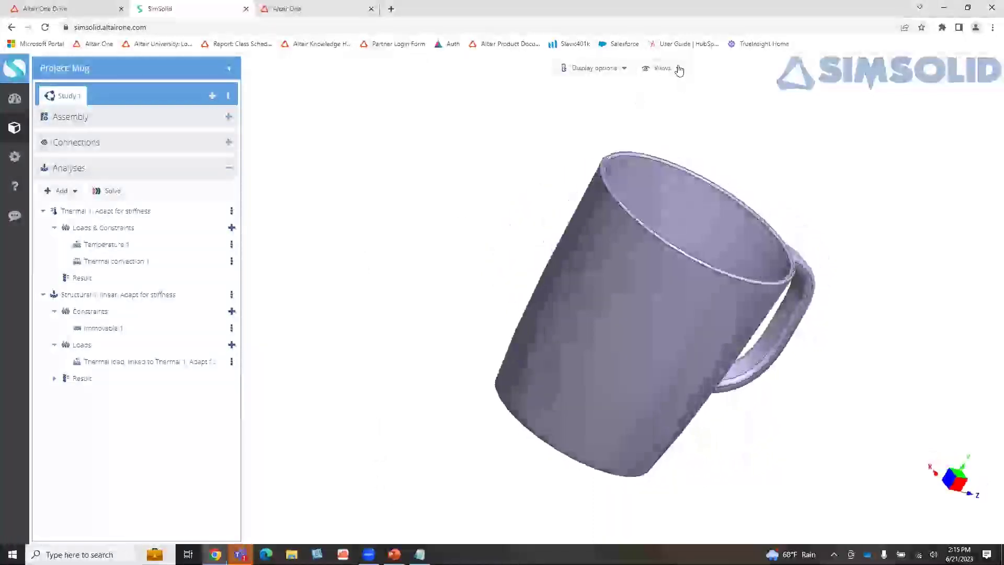
left_click(678, 68)
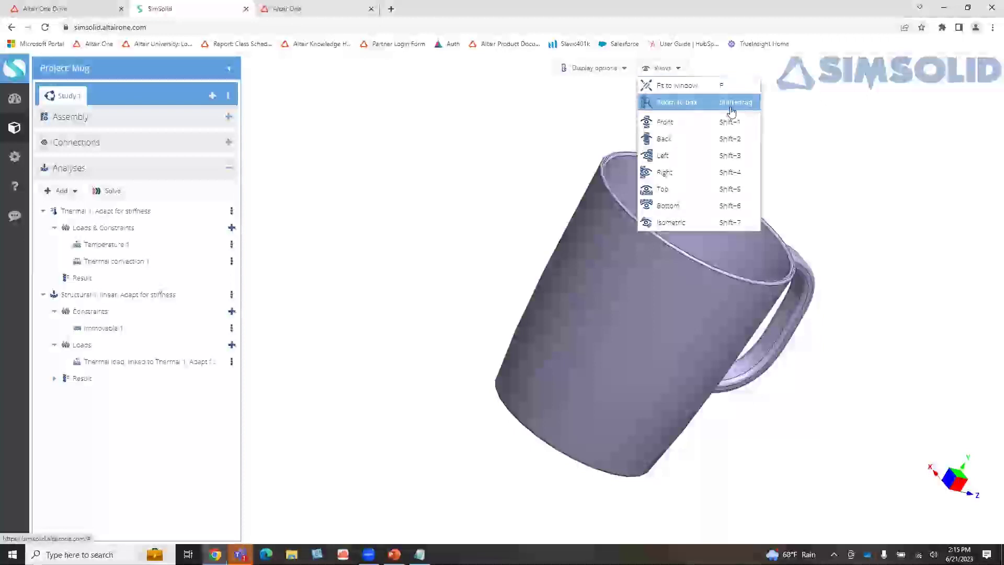
left_click(702, 122)
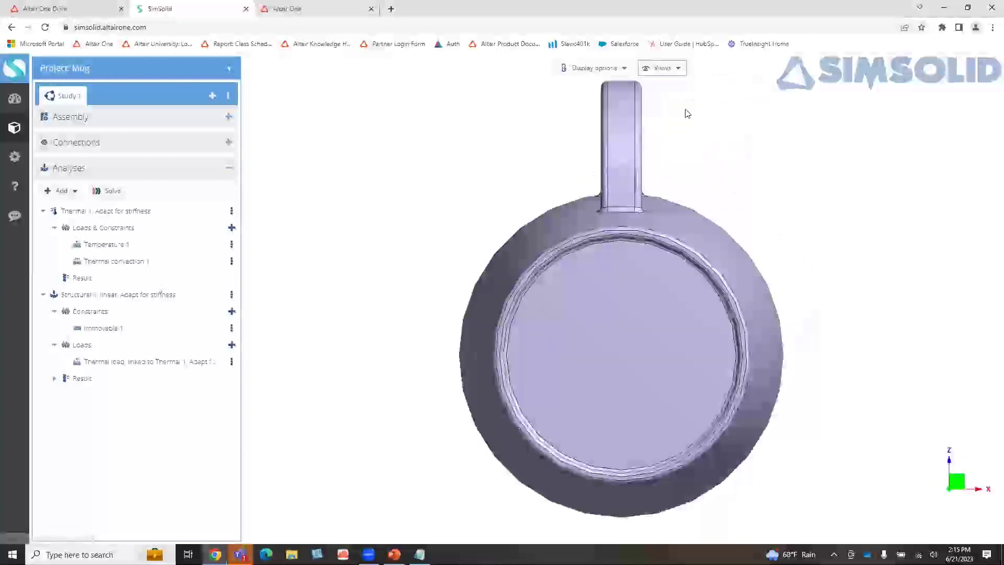
left_click(670, 69)
left_click(674, 154)
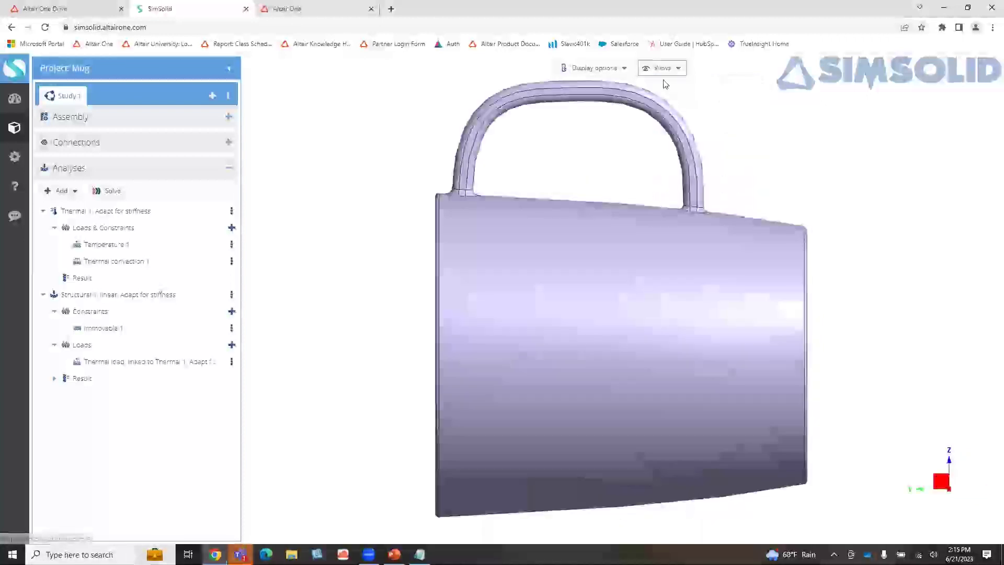
left_click(665, 71)
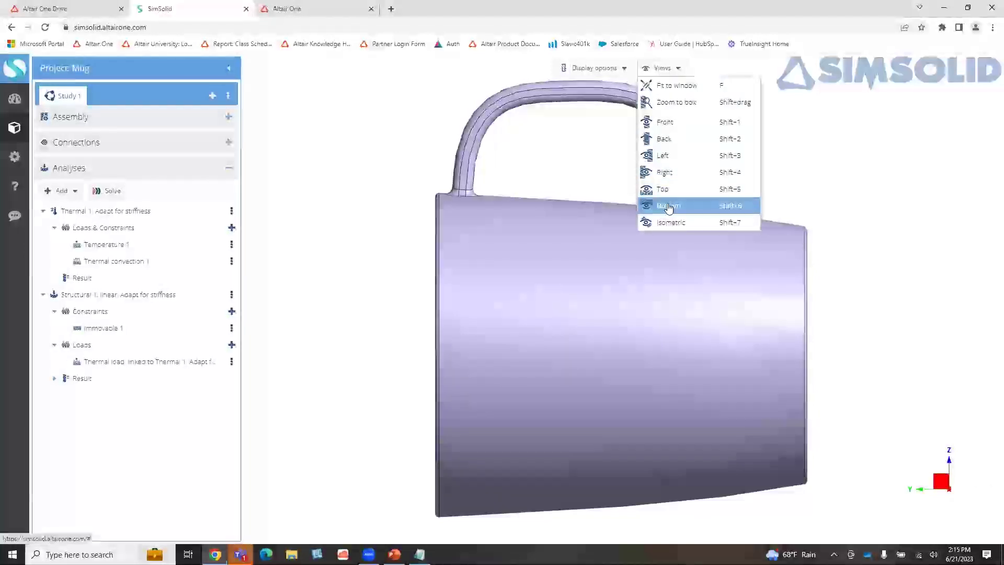
left_click(674, 204)
Step: Set the Isometric view and orient the mug upright to show its handle and open rim
left_click(664, 68)
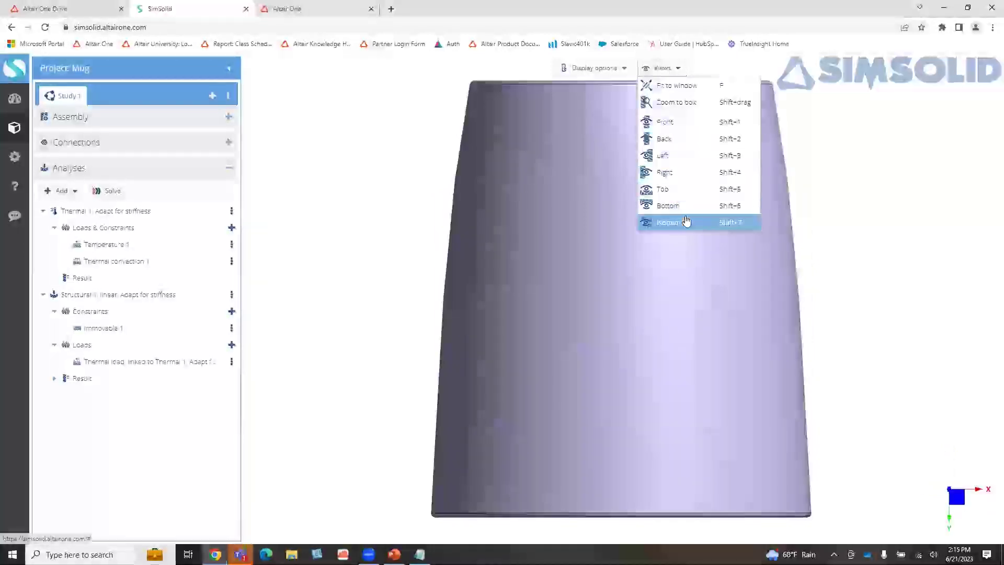
left_click(677, 221)
left_click_drag(524, 152, 392, 303)
left_click_drag(859, 359, 833, 376)
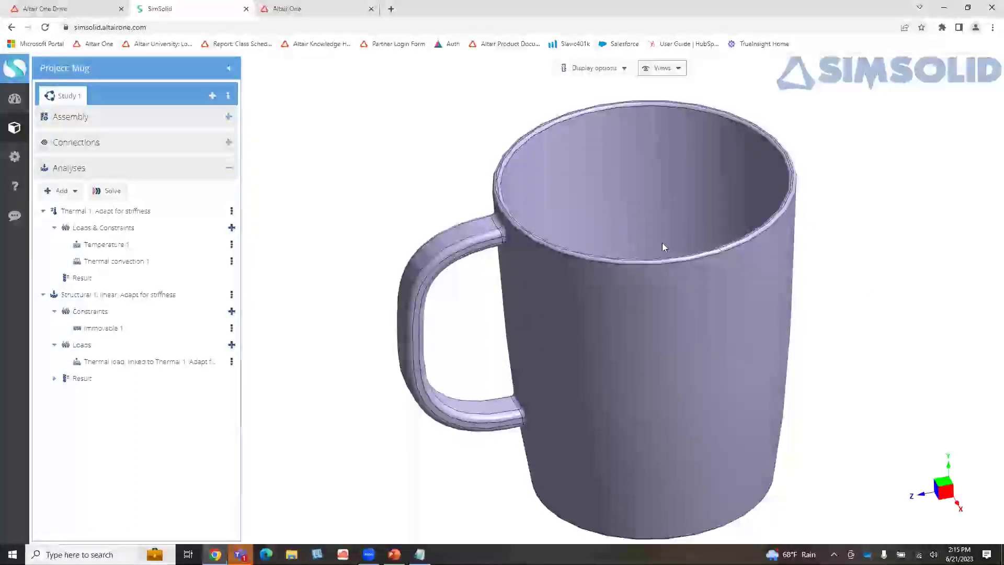
right_click_drag(399, 309, 413, 308)
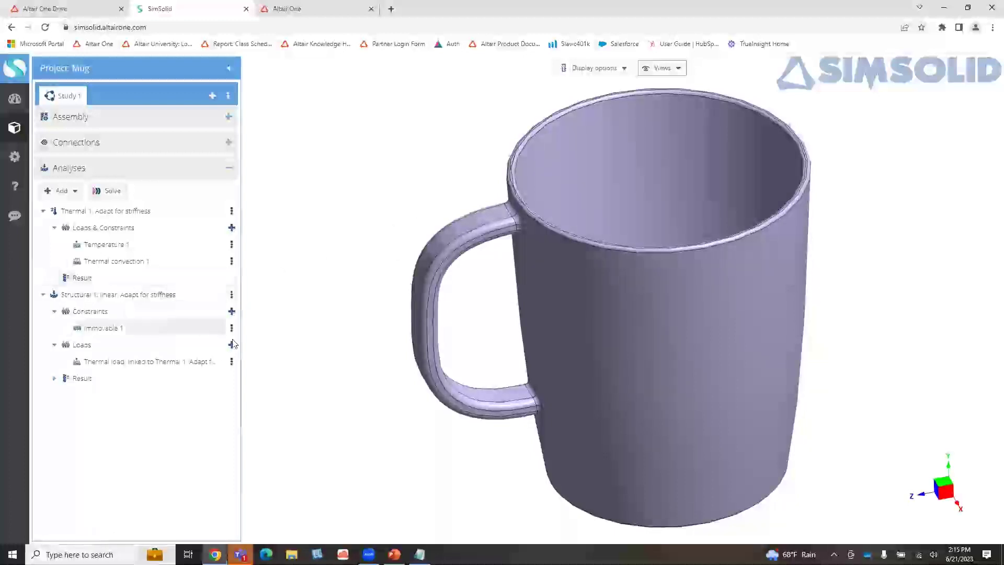
Step: Switch to the PowerPoint presentation, start the slide show from the current Demonstration slide and advance to the Questions slide
key("alt+Tab")
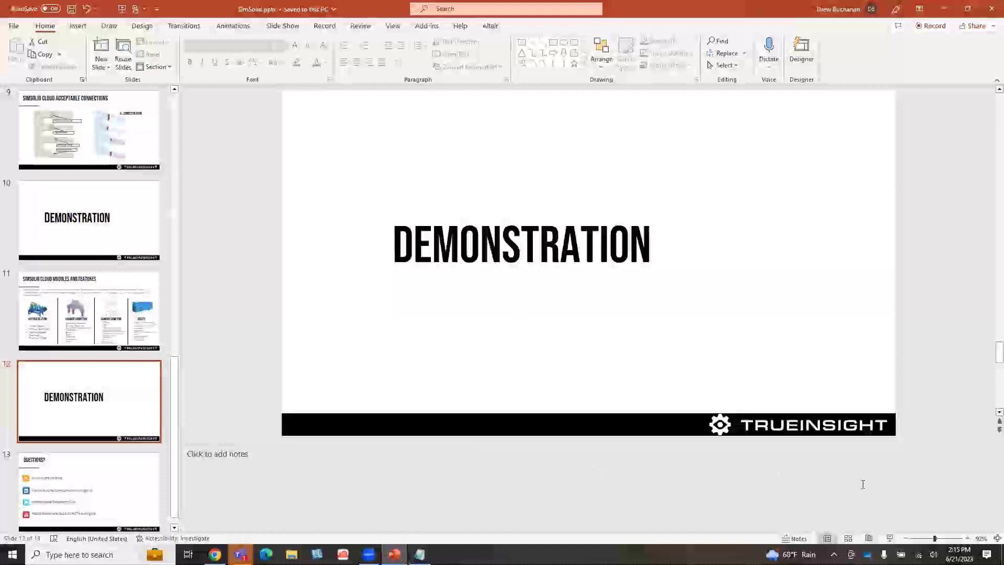
left_click(889, 538)
left_click(598, 300)
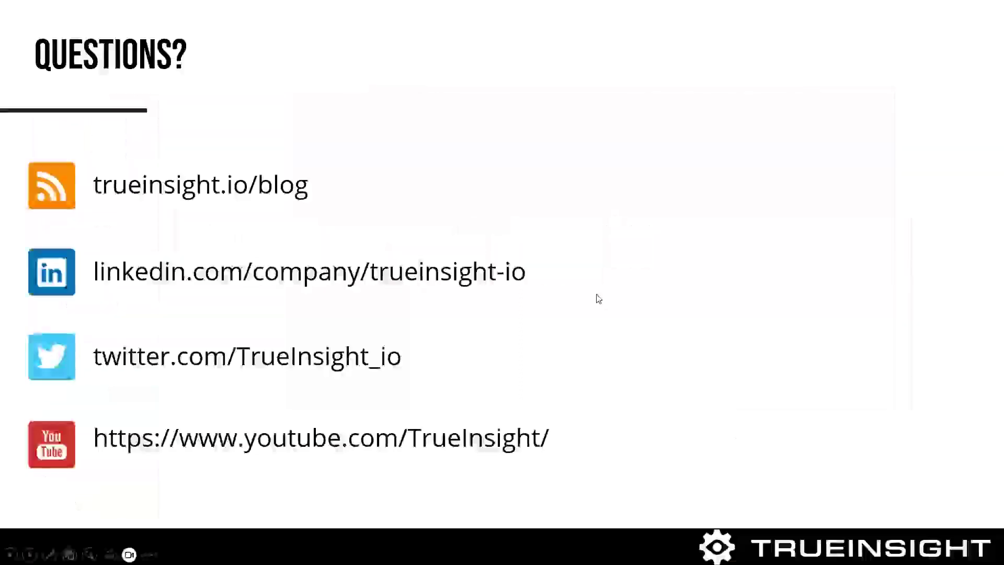